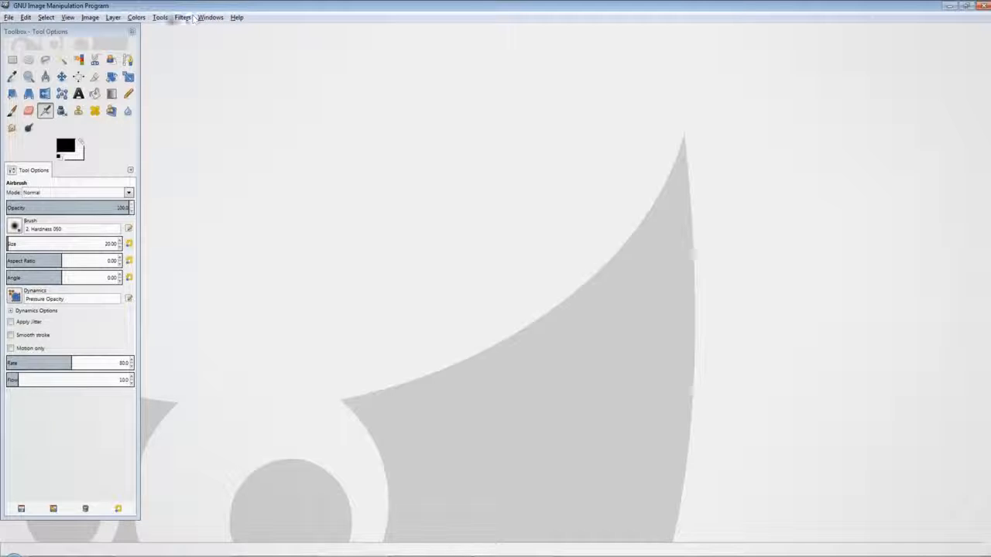
Step: Open the Colors dockable dialog and enlarge it
{"action": "left_click", "coordinate": [153, 18]}
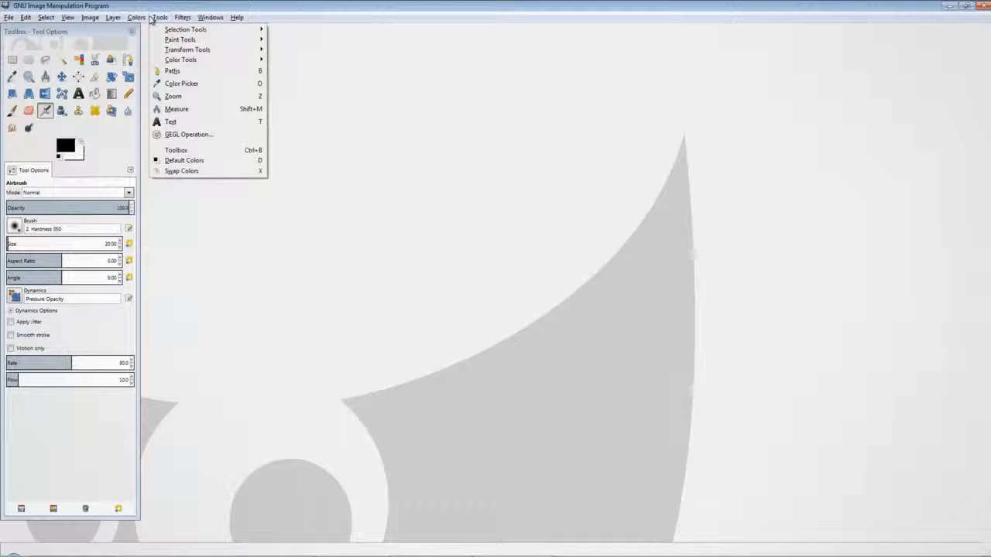
{"action": "left_click", "coordinate": [152, 19]}
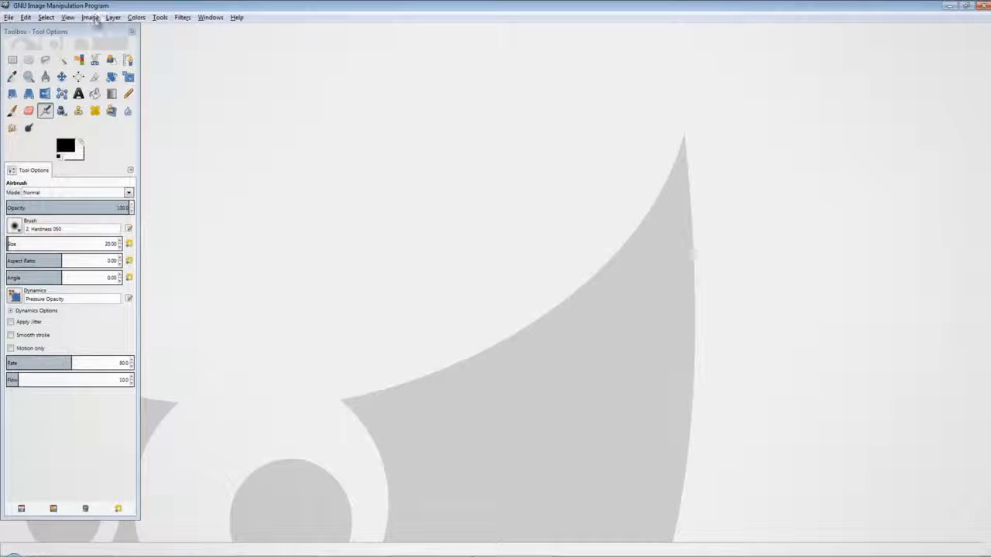
{"action": "left_click", "coordinate": [203, 17]}
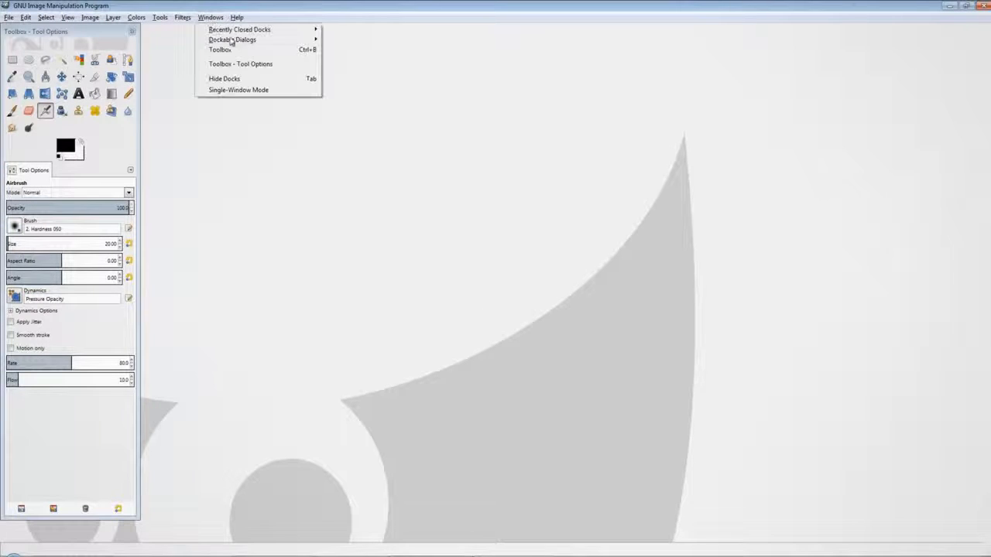
{"action": "mouse_move", "coordinate": [234, 42]}
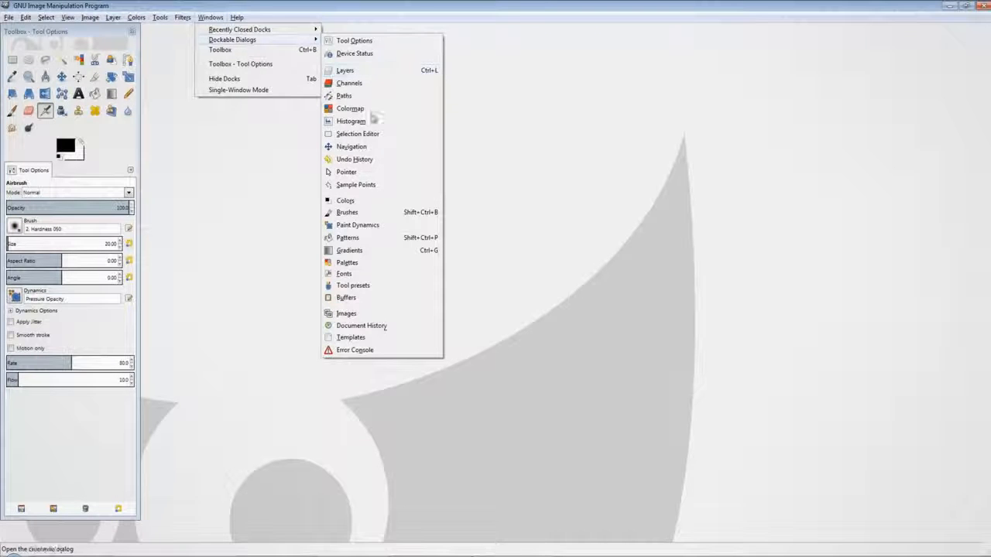
{"action": "left_click", "coordinate": [354, 200]}
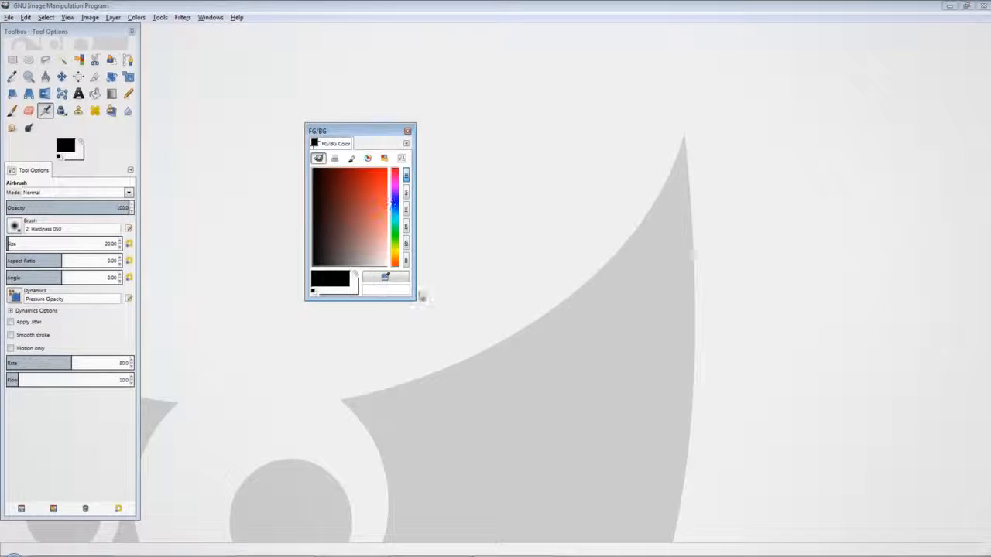
{"action": "left_click_drag", "start_coordinate": [415, 299], "coordinate": [576, 350]}
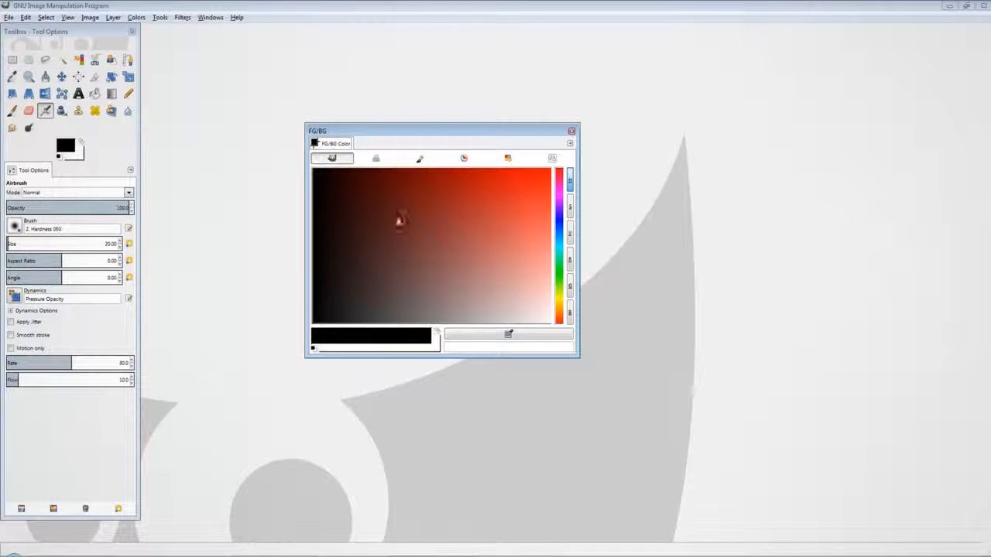
Step: Switch the color dialog to the wheel-and-triangle selector, narrow it, and move it to the lower right
{"action": "left_click", "coordinate": [464, 158]}
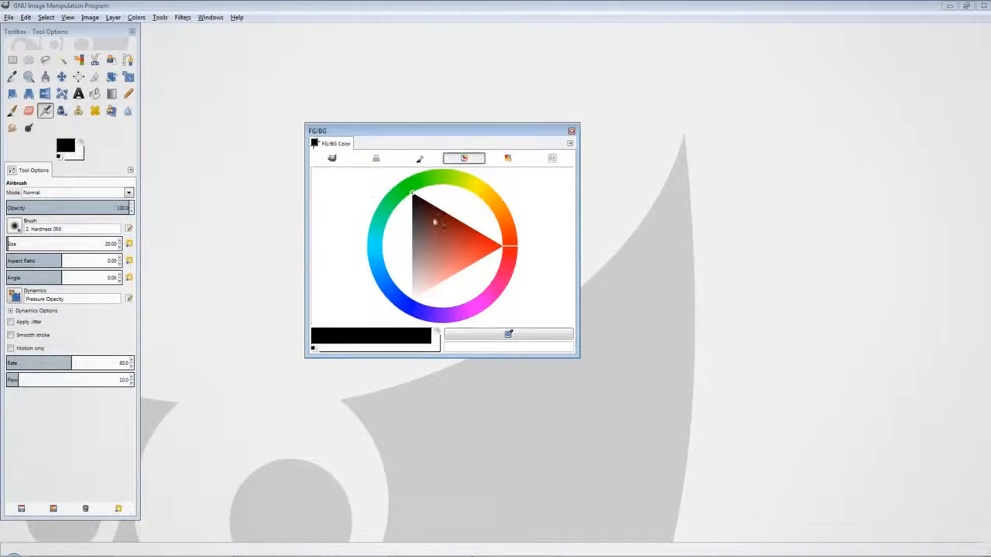
{"action": "left_click_drag", "start_coordinate": [571, 354], "coordinate": [476, 354]}
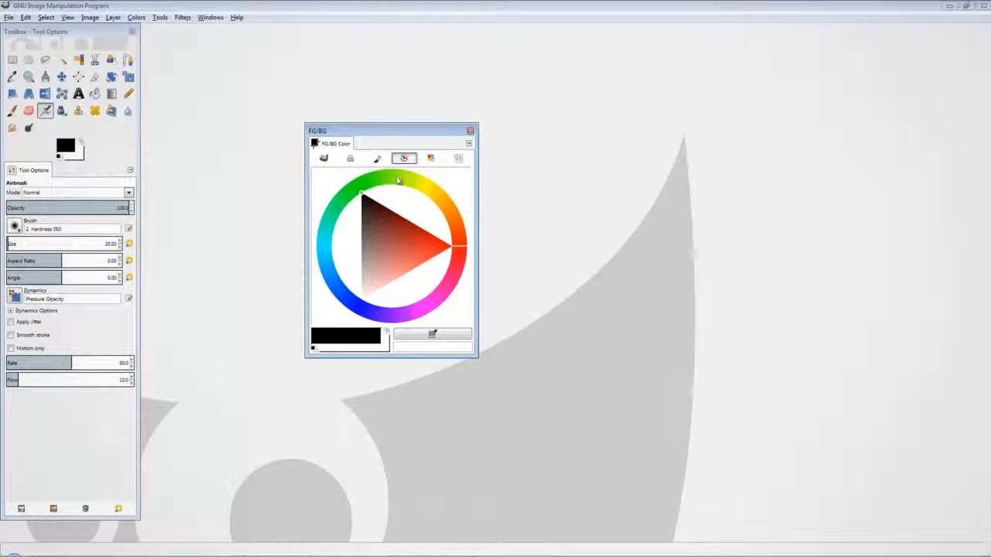
{"action": "left_click_drag", "start_coordinate": [390, 179], "coordinate": [418, 196]}
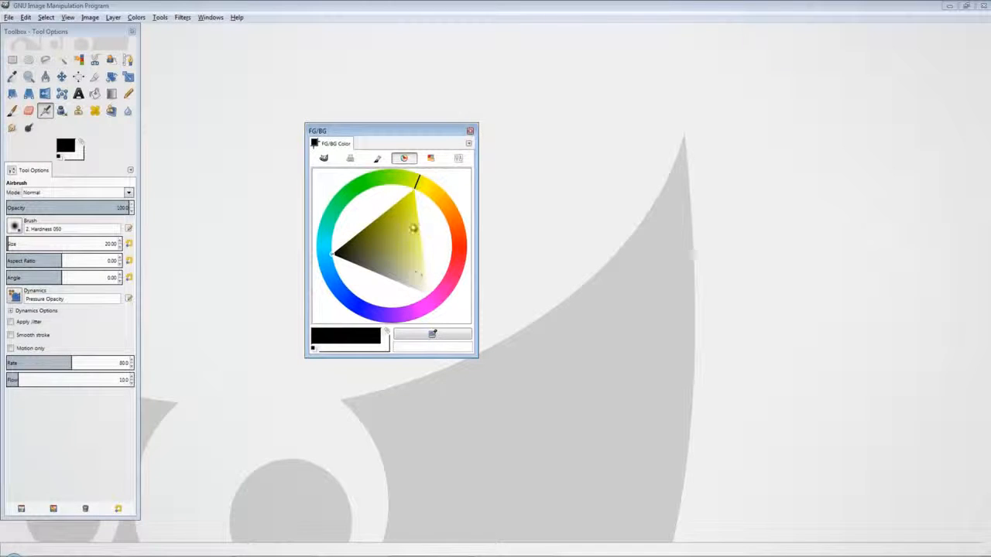
{"action": "left_click_drag", "start_coordinate": [406, 133], "coordinate": [892, 285]}
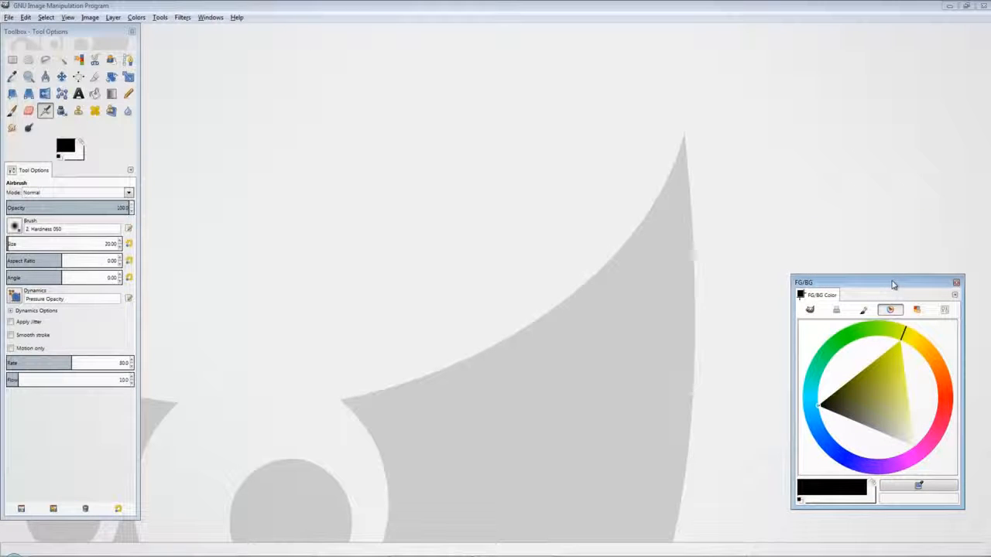
Step: Open the Layers dialog, resize it, and arrange it above the color dialog on the right
{"action": "left_click", "coordinate": [213, 17]}
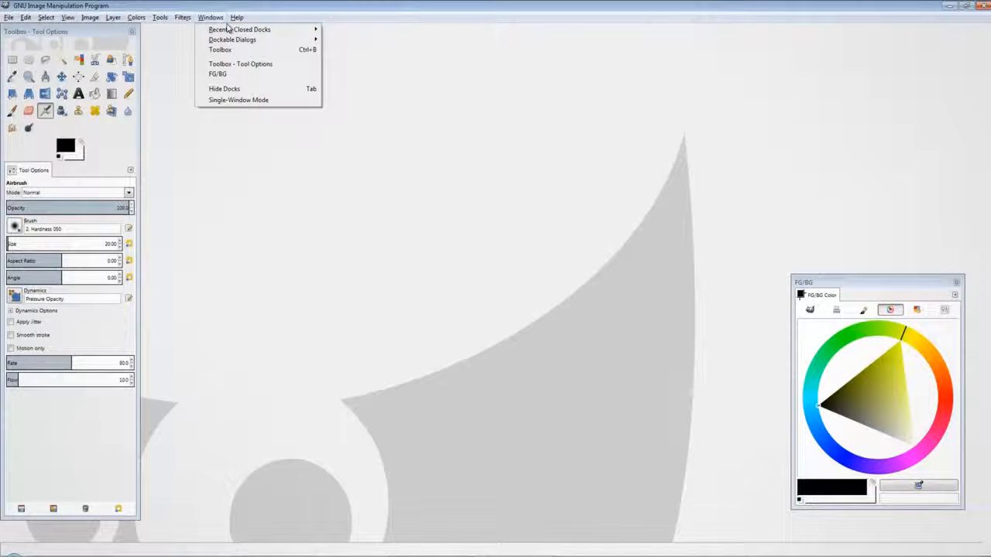
{"action": "mouse_move", "coordinate": [236, 41]}
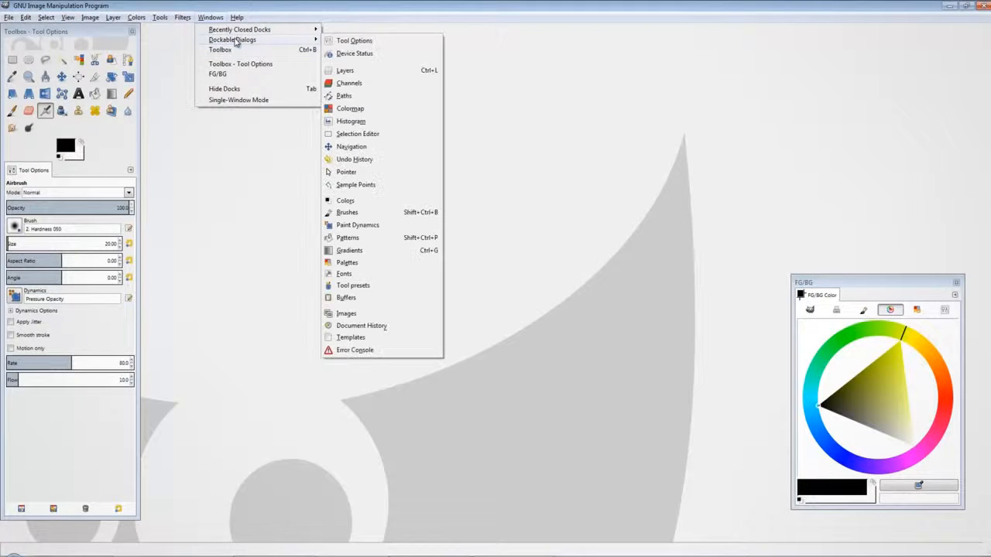
{"action": "left_click", "coordinate": [344, 71]}
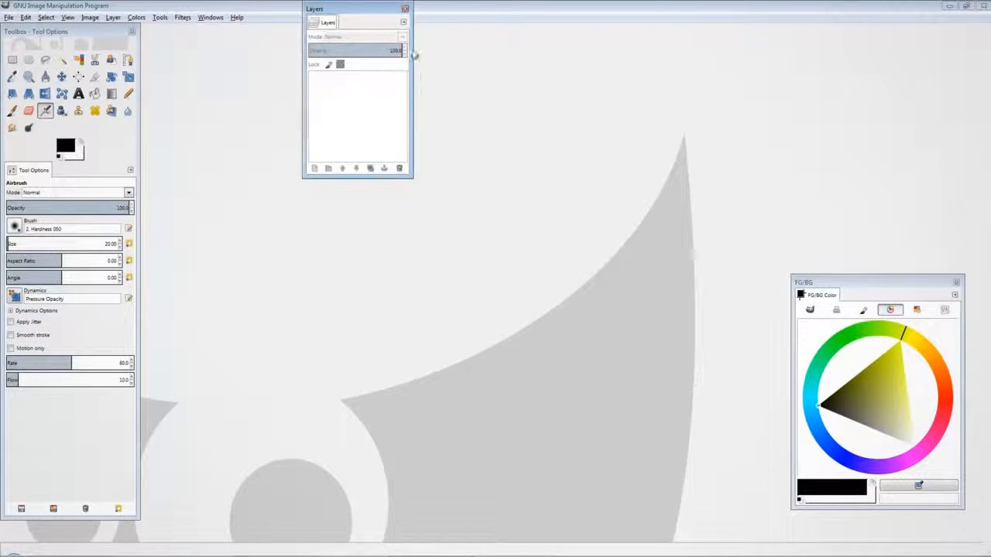
{"action": "left_click_drag", "start_coordinate": [412, 177], "coordinate": [462, 219]}
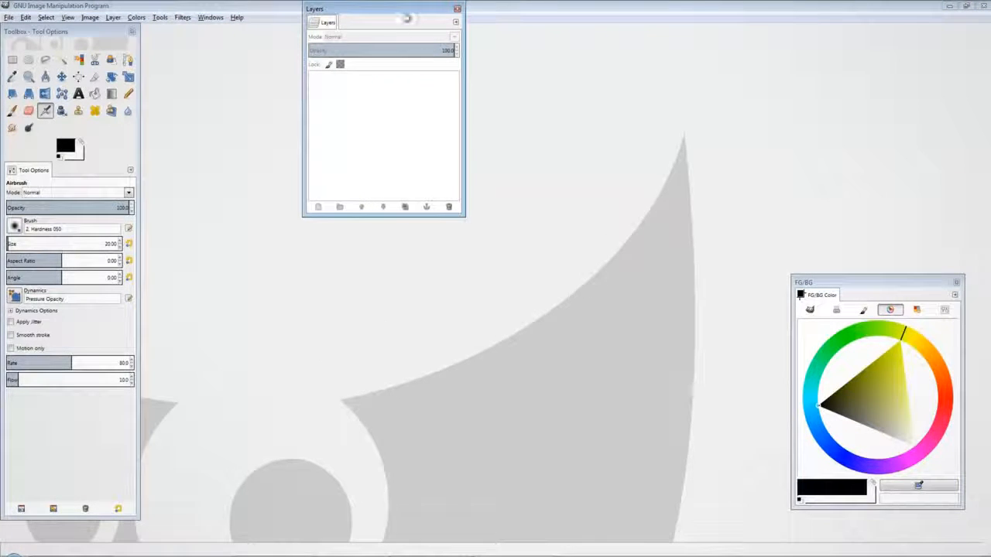
{"action": "left_click_drag", "start_coordinate": [406, 17], "coordinate": [891, 62]}
{"action": "left_click_drag", "start_coordinate": [841, 285], "coordinate": [846, 309]}
{"action": "left_click_drag", "start_coordinate": [862, 60], "coordinate": [867, 88]}
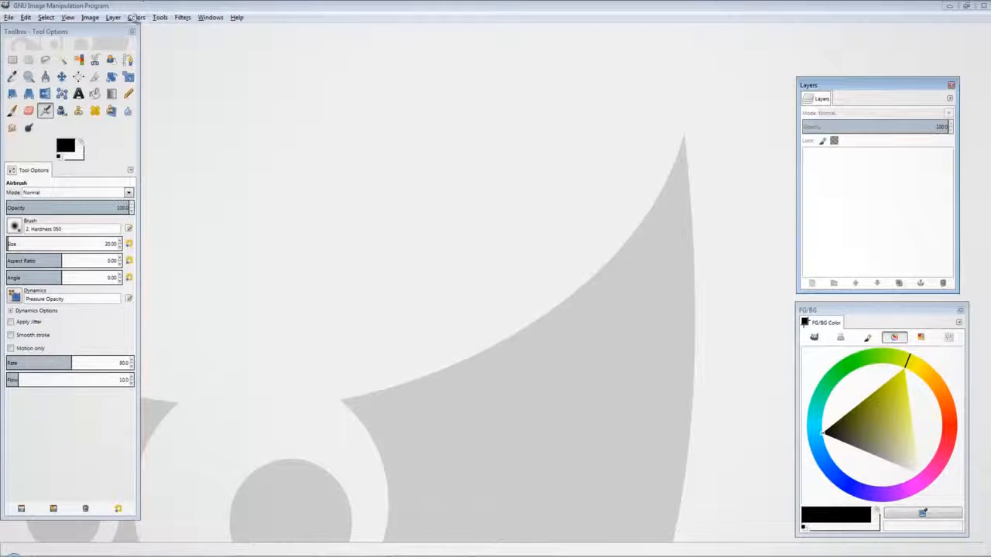
Step: Open the Brushes dialog, enlarge it, and place it near the middle of the window
{"action": "left_click", "coordinate": [208, 17]}
{"action": "mouse_move", "coordinate": [219, 40]}
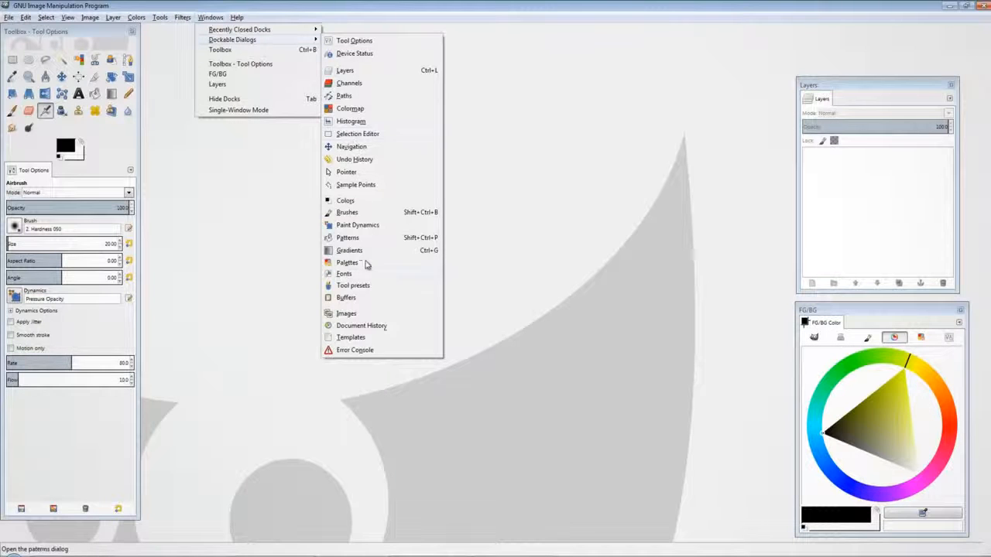
{"action": "left_click", "coordinate": [379, 214]}
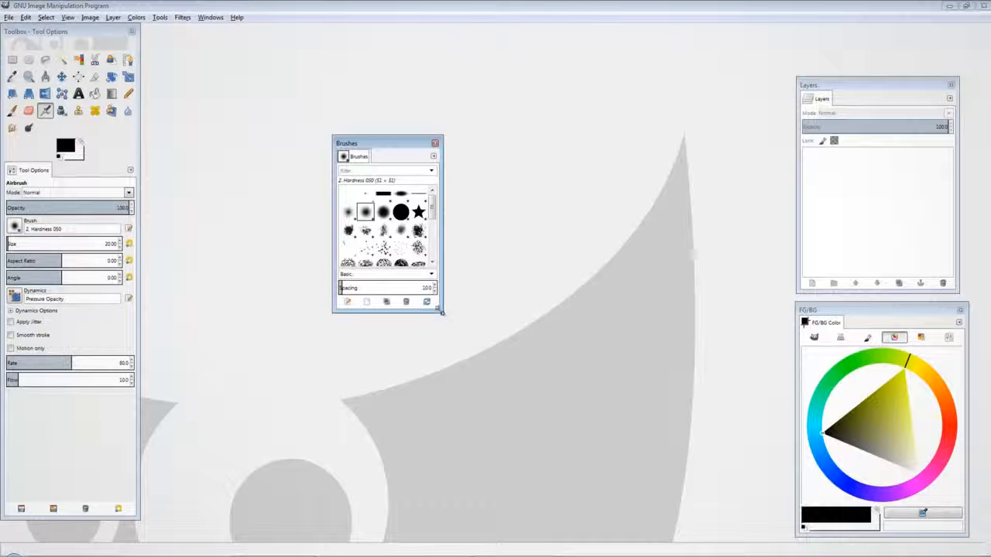
{"action": "mouse_move", "coordinate": [441, 312]}
{"action": "left_mouse_down"}
{"action": "mouse_move", "coordinate": [527, 360]}
{"action": "mouse_move", "coordinate": [522, 346]}
{"action": "left_mouse_up"}
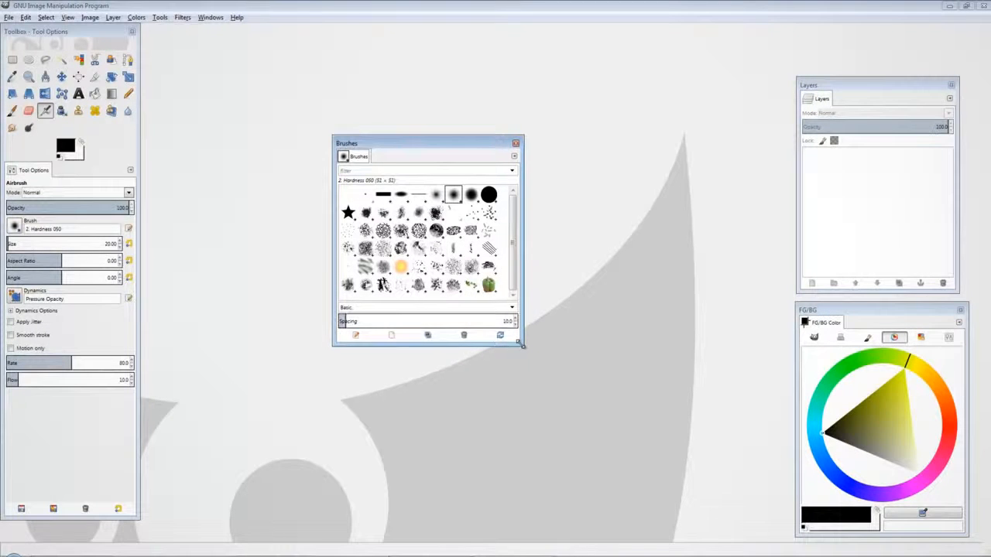
{"action": "left_click_drag", "start_coordinate": [393, 144], "coordinate": [529, 131]}
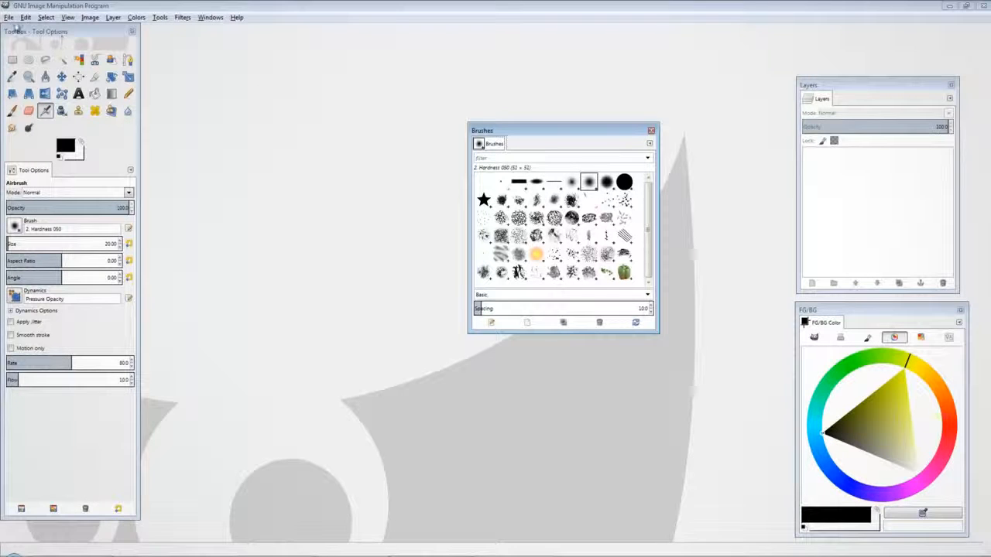
Step: Open the recently used image PaperTextureTemplate.psd
{"action": "left_click", "coordinate": [9, 18]}
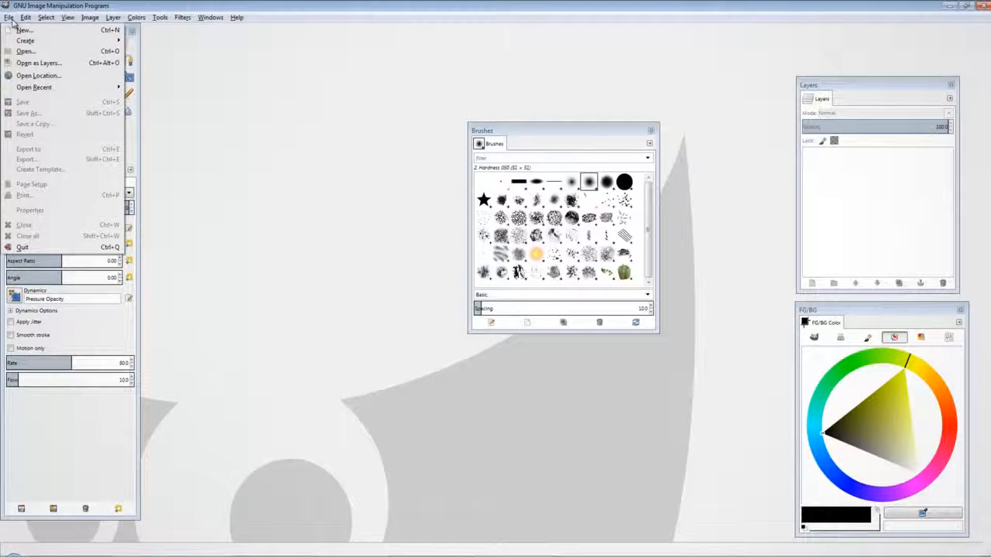
{"action": "left_click", "coordinate": [26, 51]}
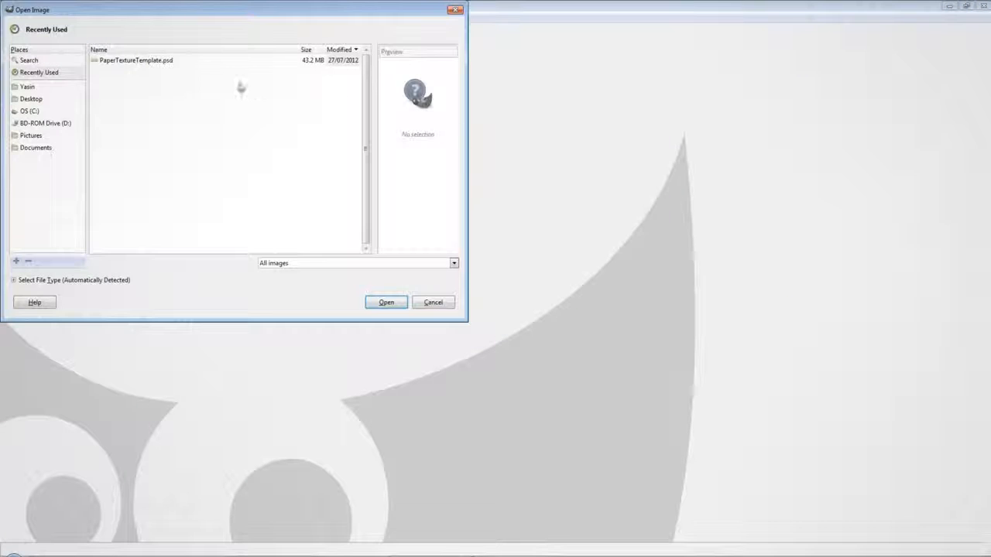
{"action": "left_click", "coordinate": [148, 61]}
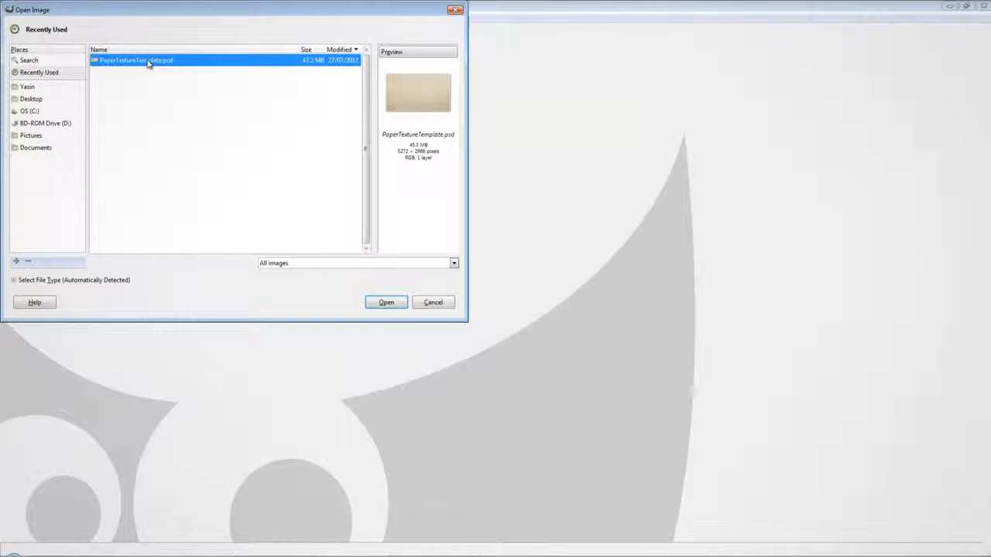
{"action": "double_click", "coordinate": [149, 62]}
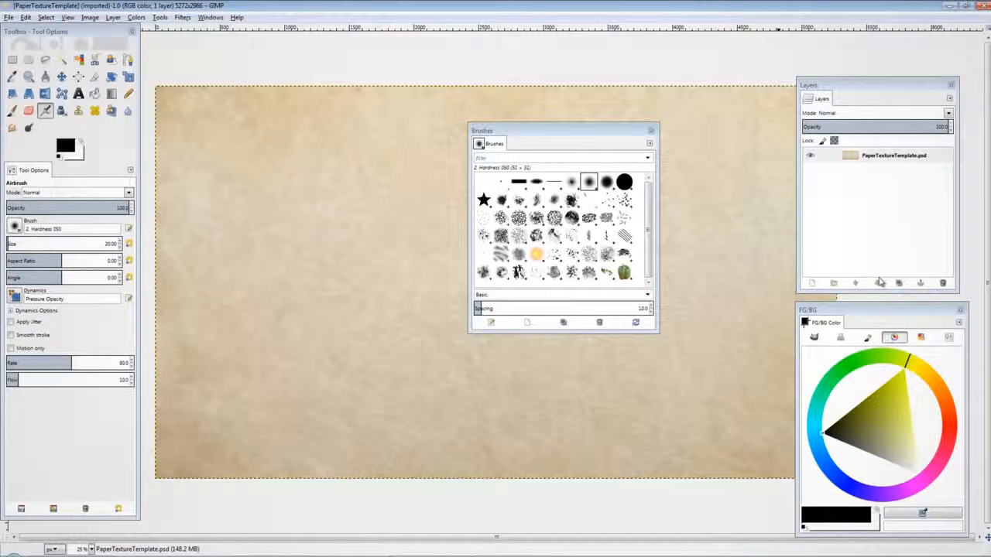
Step: Add a new transparent layer the full size of the image
{"action": "left_click", "coordinate": [813, 284]}
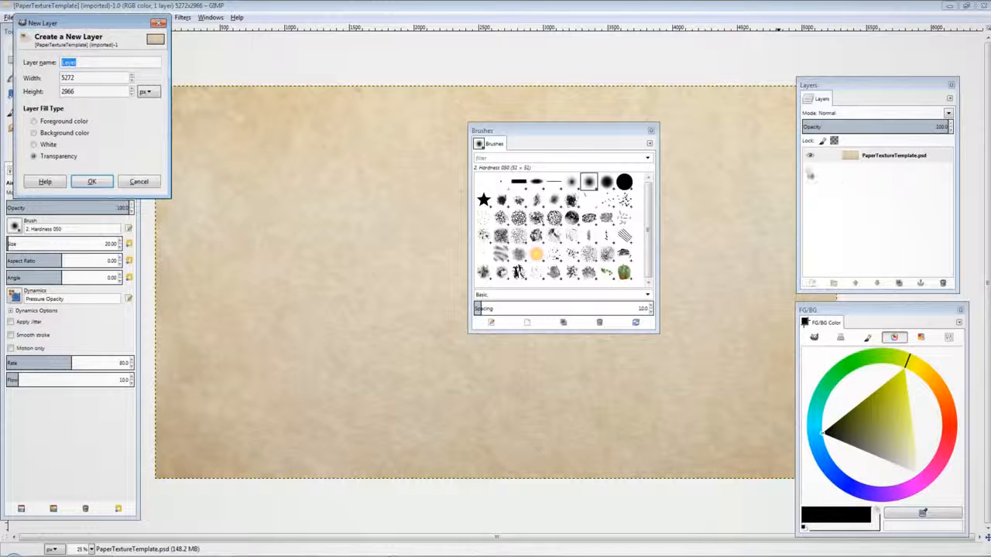
{"action": "left_click_drag", "start_coordinate": [119, 25], "coordinate": [525, 104]}
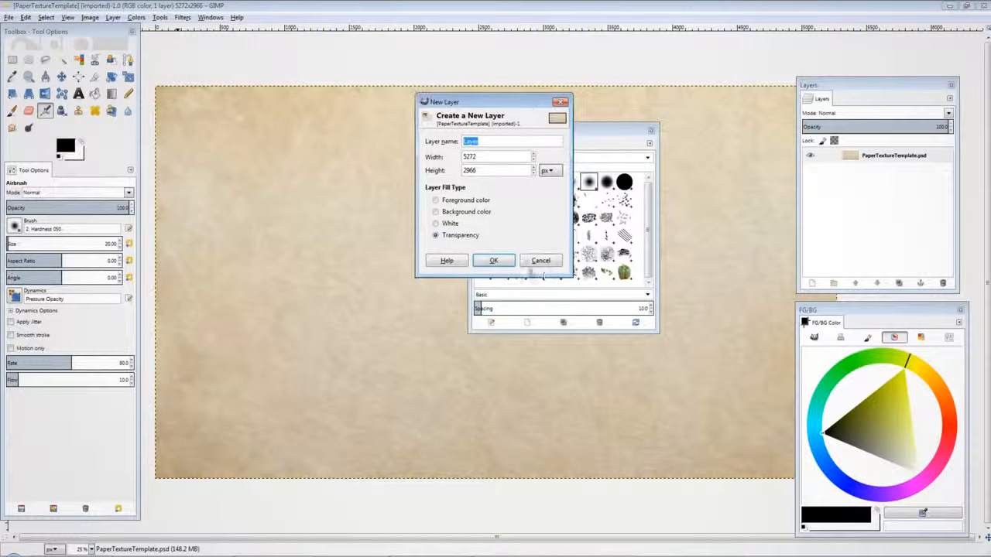
{"action": "left_click", "coordinate": [500, 260]}
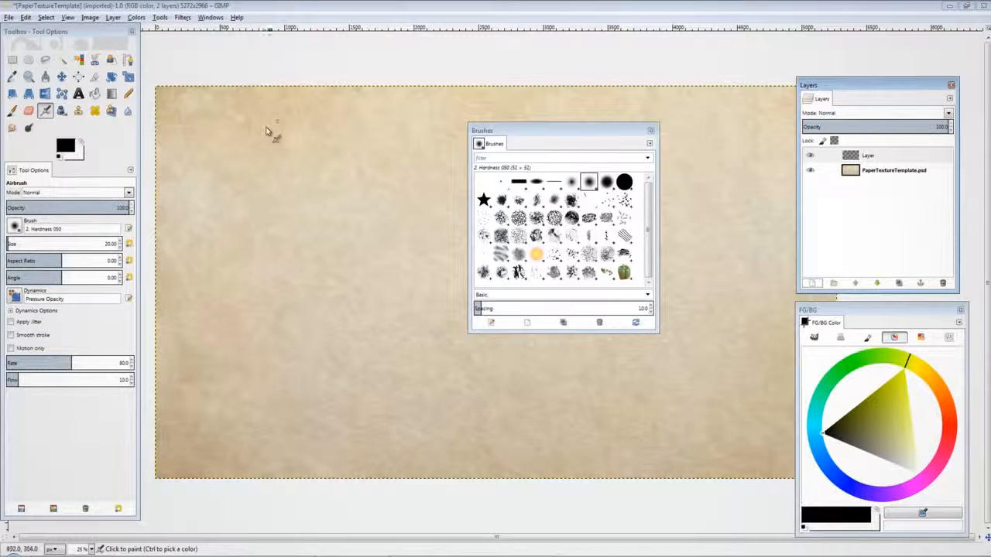
Step: Choose the Paintbrush with the Acrylic 05 brush and set the foreground color to brown 662100
{"action": "left_click", "coordinate": [14, 111]}
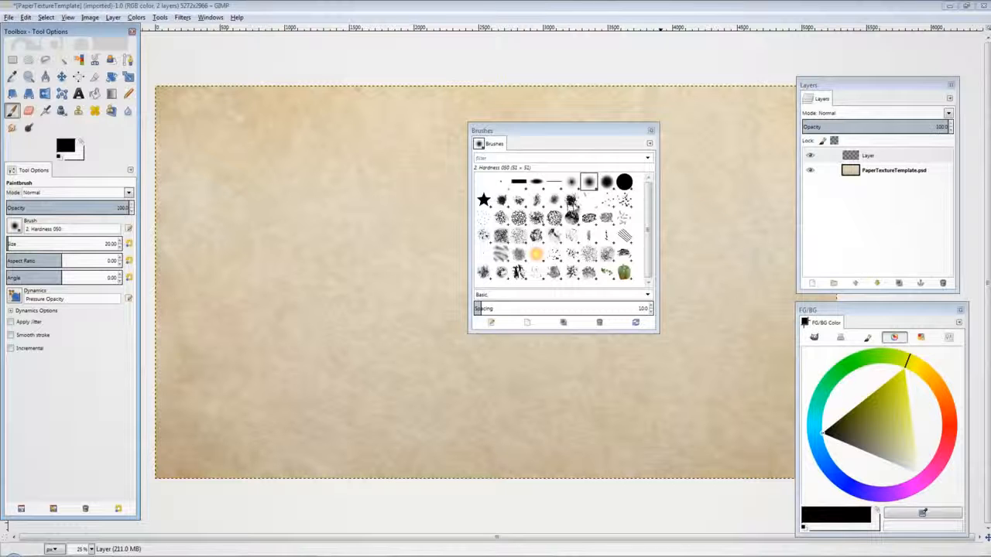
{"action": "left_click", "coordinate": [571, 200]}
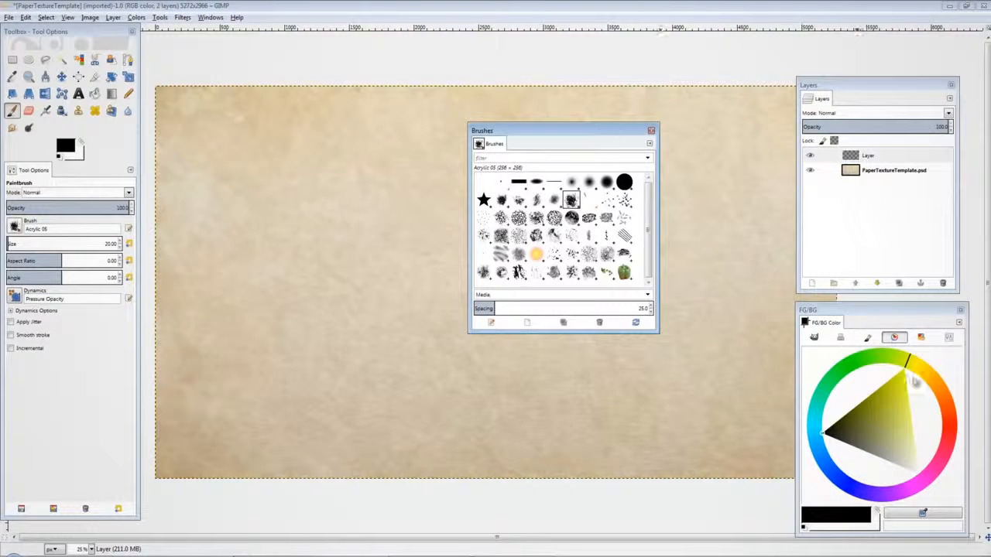
{"action": "left_click", "coordinate": [941, 398]}
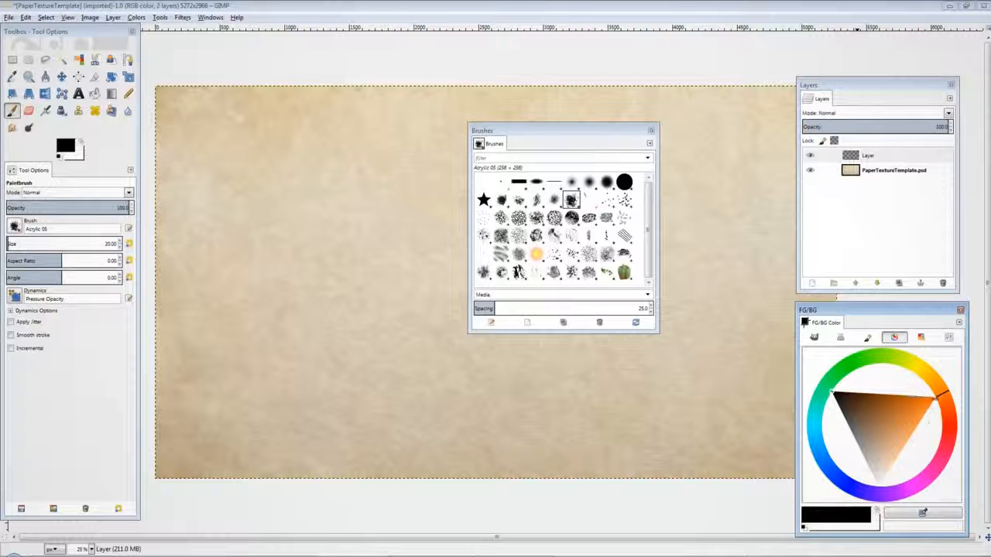
{"action": "left_click_drag", "start_coordinate": [942, 394], "coordinate": [945, 402]}
{"action": "left_click_drag", "start_coordinate": [893, 424], "coordinate": [876, 393]}
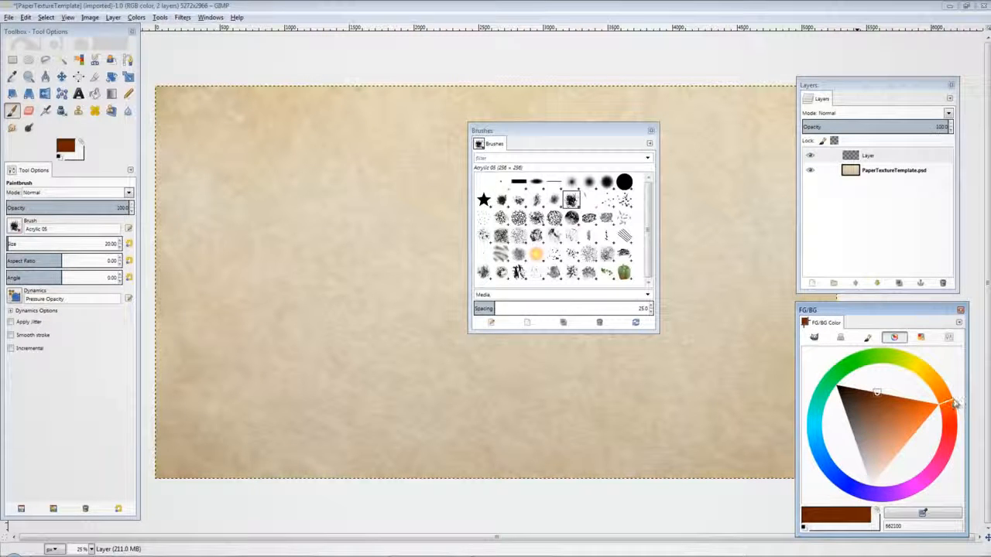
Step: Paint several trial strokes on the new layer, undoing each one
{"action": "mouse_move", "coordinate": [294, 194]}
{"action": "left_mouse_down"}
{"action": "mouse_move", "coordinate": [377, 290]}
{"action": "mouse_move", "coordinate": [414, 378]}
{"action": "mouse_move", "coordinate": [499, 393]}
{"action": "left_mouse_up"}
{"action": "key", "text": "ctrl+z"}
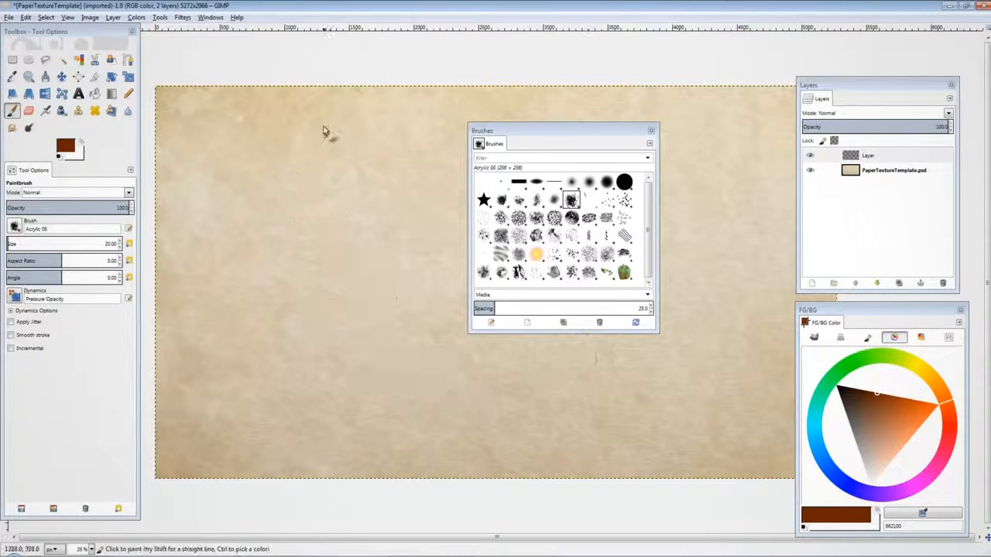
{"action": "mouse_move", "coordinate": [316, 122]}
{"action": "left_mouse_down"}
{"action": "mouse_move", "coordinate": [404, 256]}
{"action": "mouse_move", "coordinate": [470, 427]}
{"action": "left_mouse_up"}
{"action": "key", "text": "ctrl+z"}
{"action": "mouse_move", "coordinate": [276, 153]}
{"action": "left_mouse_down"}
{"action": "mouse_move", "coordinate": [305, 281]}
{"action": "mouse_move", "coordinate": [392, 356]}
{"action": "mouse_move", "coordinate": [418, 344]}
{"action": "left_mouse_up"}
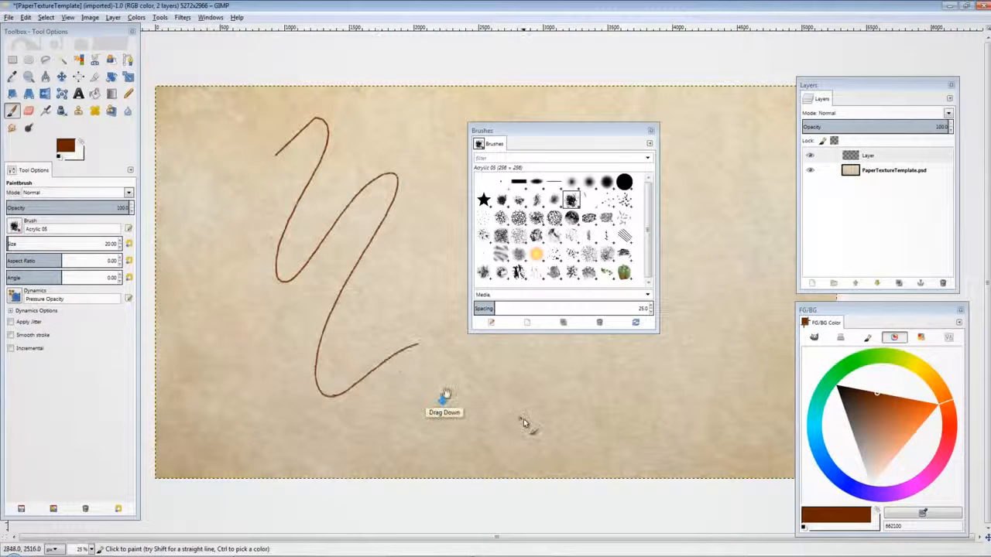
{"action": "key", "text": "ctrl+z"}
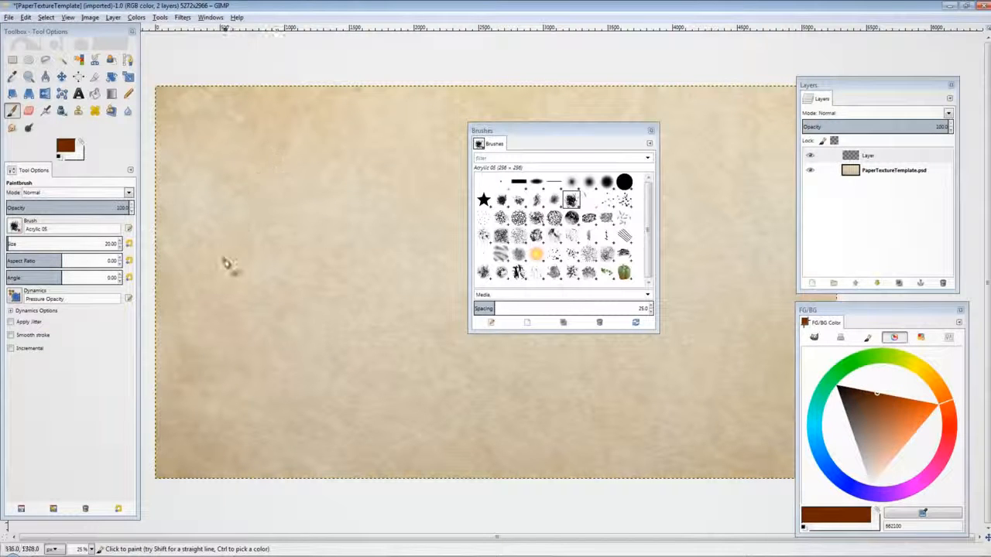
{"action": "mouse_move", "coordinate": [203, 214]}
{"action": "left_mouse_down"}
{"action": "mouse_move", "coordinate": [257, 332]}
{"action": "mouse_move", "coordinate": [375, 314]}
{"action": "left_mouse_up"}
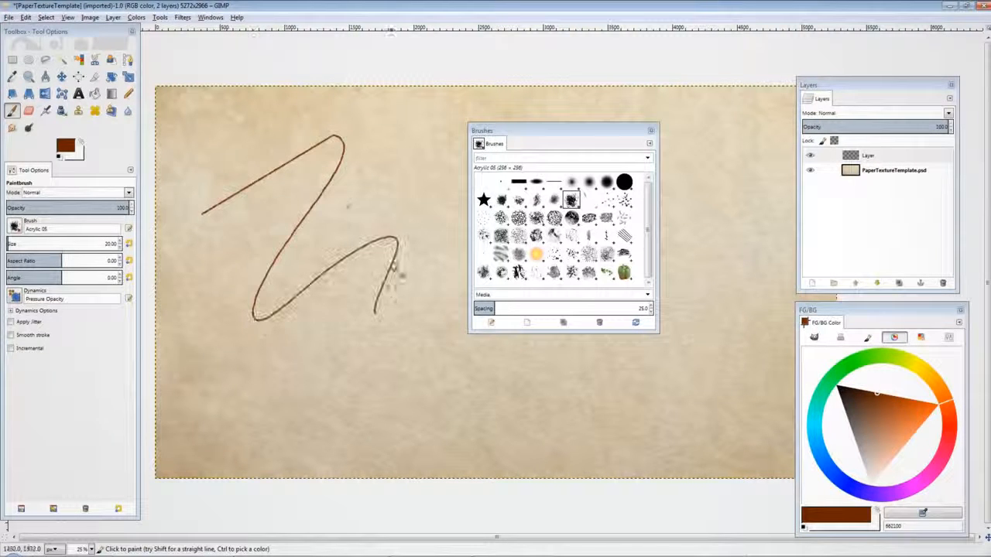
{"action": "key", "text": "ctrl+z"}
Step: Paint a wavy brown stroke across the upper left of the canvas
{"action": "mouse_move", "coordinate": [224, 186]}
{"action": "left_mouse_down"}
{"action": "mouse_move", "coordinate": [315, 128]}
{"action": "mouse_move", "coordinate": [292, 182]}
{"action": "mouse_move", "coordinate": [327, 190]}
{"action": "mouse_move", "coordinate": [394, 288]}
{"action": "left_mouse_up"}
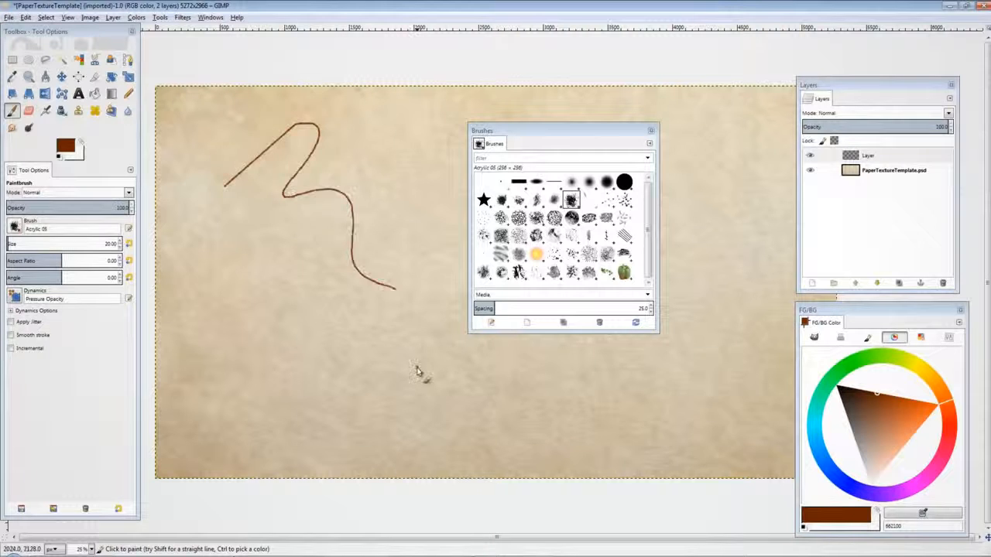
Step: Undo the wavy stroke and set the Paintbrush size to 5.40
{"action": "key", "text": "ctrl+z"}
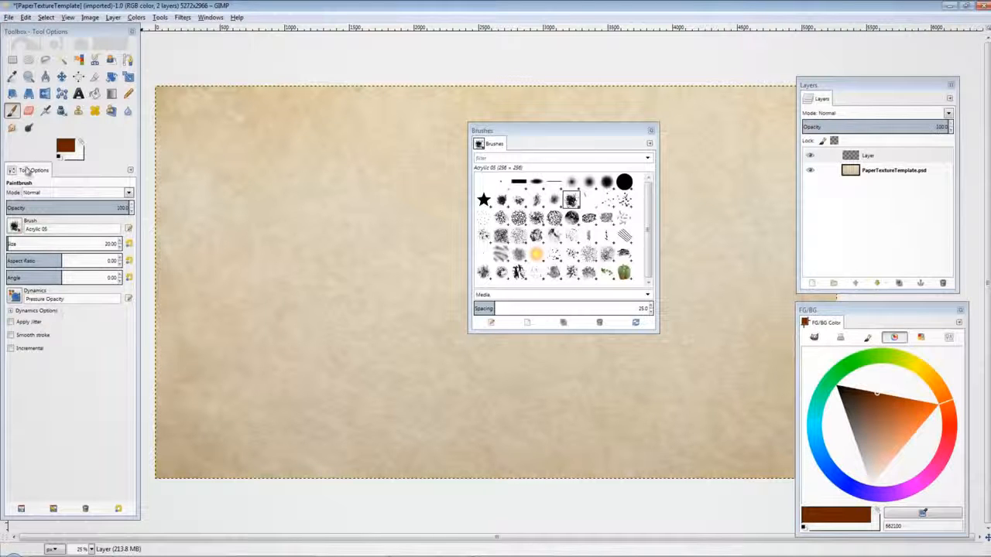
{"action": "left_click", "coordinate": [9, 244]}
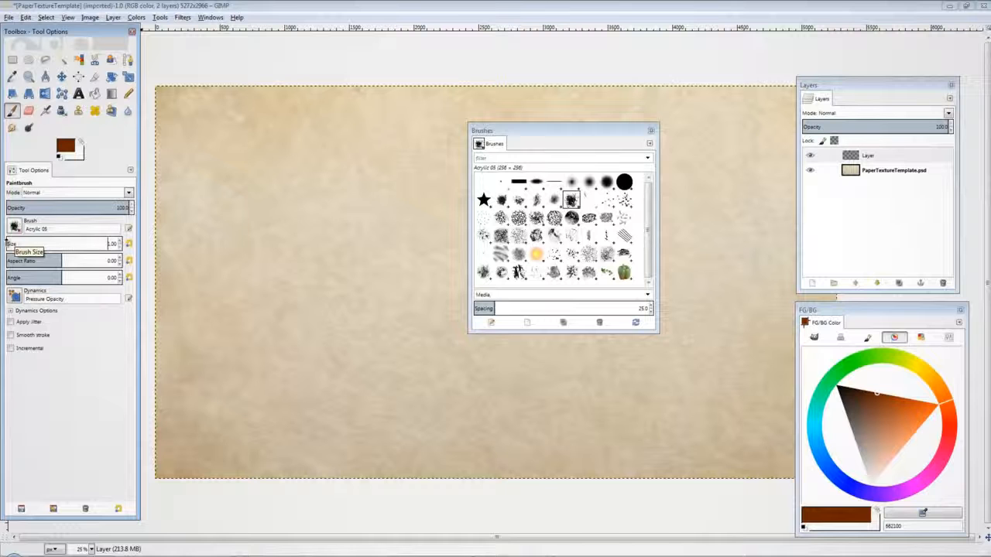
{"action": "left_click", "coordinate": [117, 243]}
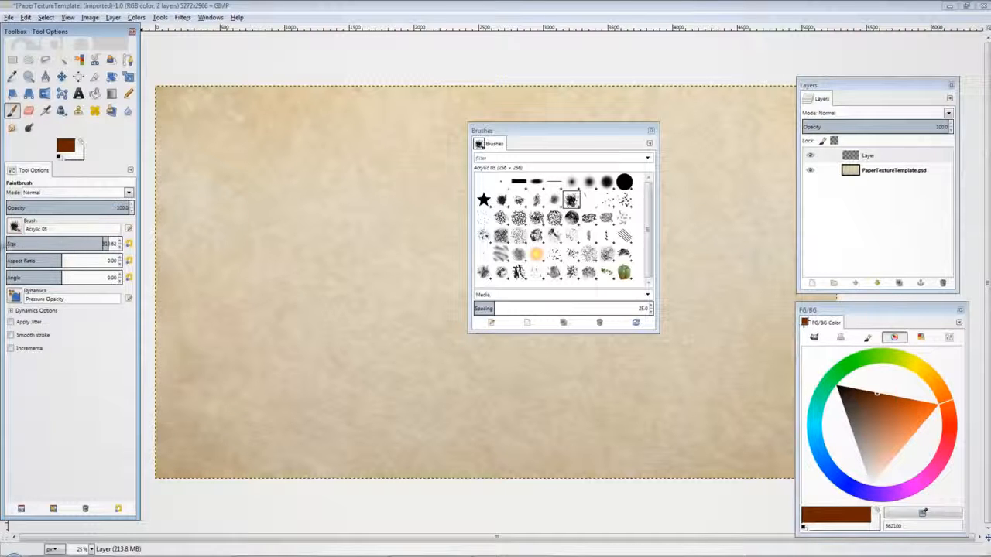
{"action": "left_click", "coordinate": [10, 244]}
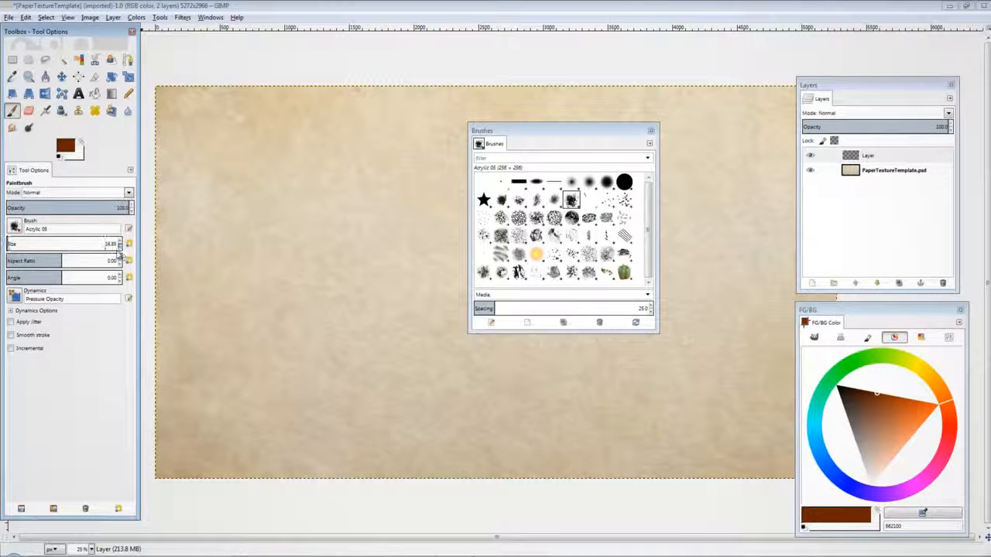
{"action": "left_click_drag", "start_coordinate": [119, 255], "coordinate": [94, 249]}
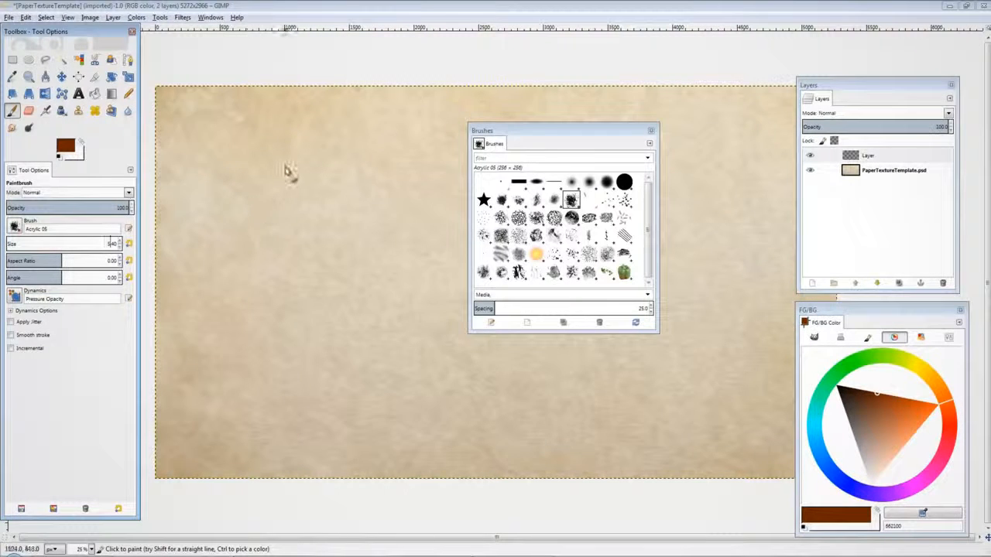
Step: Paint several trial strokes with the smaller brush, undoing each one
{"action": "mouse_move", "coordinate": [287, 172]}
{"action": "left_mouse_down"}
{"action": "mouse_move", "coordinate": [308, 155]}
{"action": "mouse_move", "coordinate": [286, 215]}
{"action": "mouse_move", "coordinate": [348, 191]}
{"action": "mouse_move", "coordinate": [350, 291]}
{"action": "mouse_move", "coordinate": [374, 353]}
{"action": "mouse_move", "coordinate": [355, 216]}
{"action": "mouse_move", "coordinate": [392, 202]}
{"action": "mouse_move", "coordinate": [348, 352]}
{"action": "mouse_move", "coordinate": [423, 333]}
{"action": "mouse_move", "coordinate": [237, 203]}
{"action": "mouse_move", "coordinate": [284, 312]}
{"action": "mouse_move", "coordinate": [369, 259]}
{"action": "left_mouse_up"}
{"action": "key", "text": "ctrl+z"}
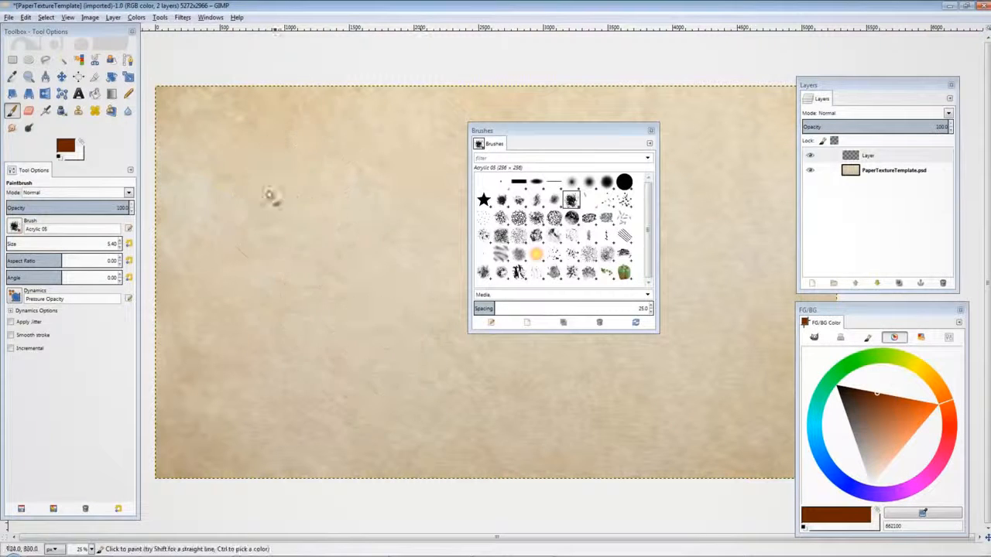
{"action": "mouse_move", "coordinate": [258, 167]}
{"action": "left_mouse_down"}
{"action": "mouse_move", "coordinate": [327, 128]}
{"action": "mouse_move", "coordinate": [291, 324]}
{"action": "mouse_move", "coordinate": [357, 181]}
{"action": "mouse_move", "coordinate": [388, 337]}
{"action": "mouse_move", "coordinate": [470, 418]}
{"action": "left_mouse_up"}
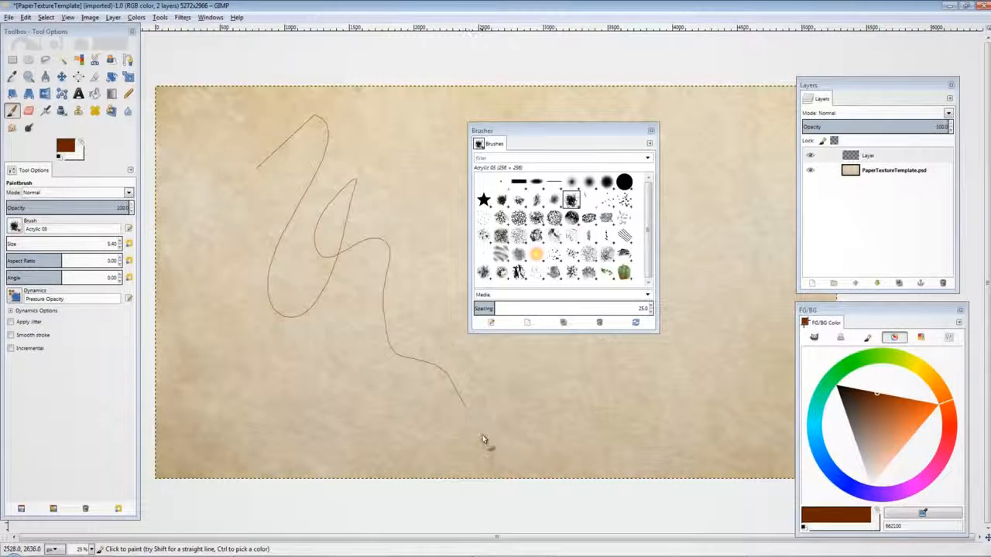
{"action": "key", "text": "ctrl+z"}
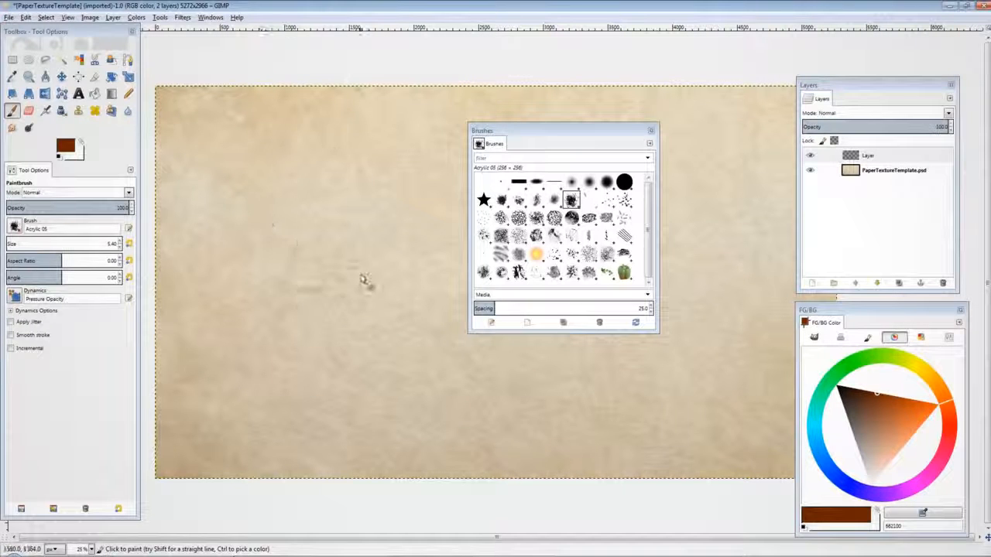
{"action": "left_click_drag", "start_coordinate": [327, 106], "coordinate": [491, 393]}
{"action": "key", "text": "ctrl+z"}
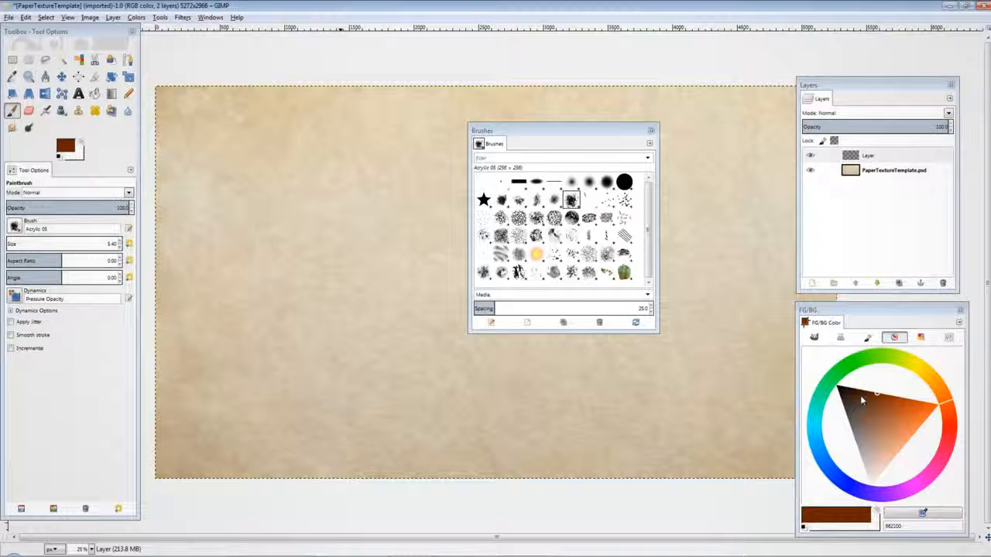
Step: Darken the foreground color to brown 431804 in the color triangle
{"action": "left_click_drag", "start_coordinate": [862, 399], "coordinate": [859, 391]}
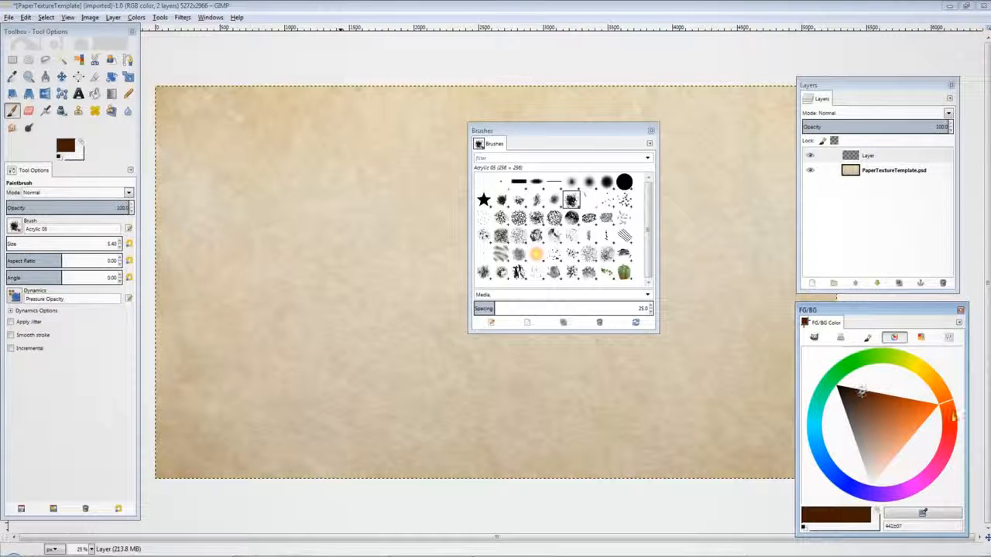
{"action": "left_click", "coordinate": [951, 404]}
{"action": "left_click_drag", "start_coordinate": [951, 404], "coordinate": [951, 391]}
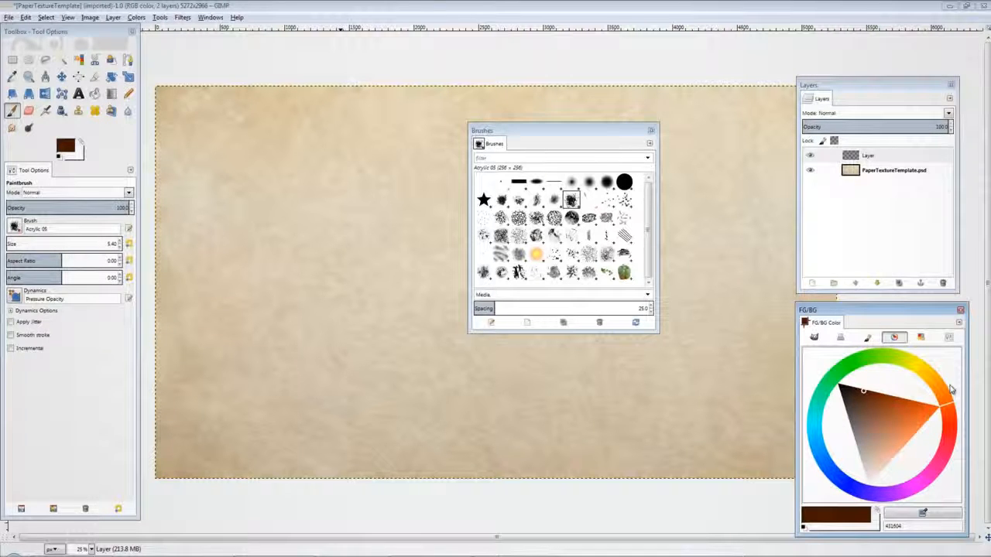
Step: Paint a trial stroke, undo it, and move the Brushes dialog beside the Layers dialog
{"action": "mouse_move", "coordinate": [287, 210]}
{"action": "left_mouse_down"}
{"action": "mouse_move", "coordinate": [311, 207]}
{"action": "mouse_move", "coordinate": [298, 296]}
{"action": "mouse_move", "coordinate": [328, 339]}
{"action": "mouse_move", "coordinate": [401, 356]}
{"action": "mouse_move", "coordinate": [422, 379]}
{"action": "left_mouse_up"}
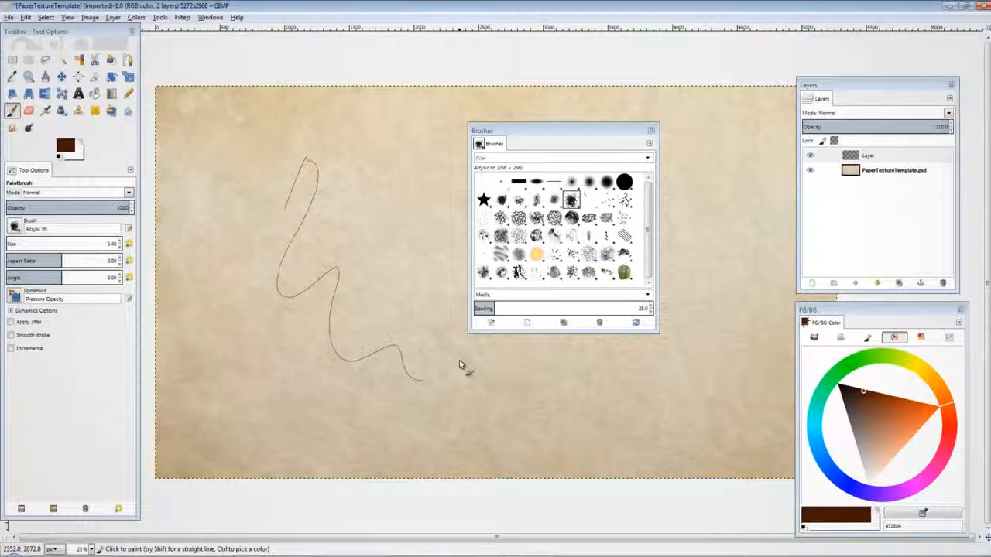
{"action": "key", "text": "ctrl+z"}
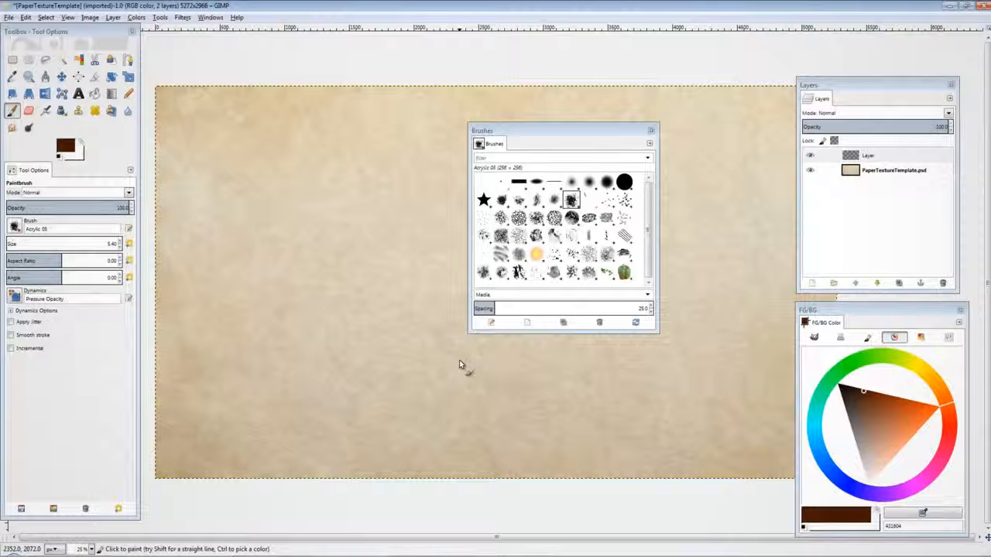
{"action": "left_click_drag", "start_coordinate": [575, 125], "coordinate": [698, 185]}
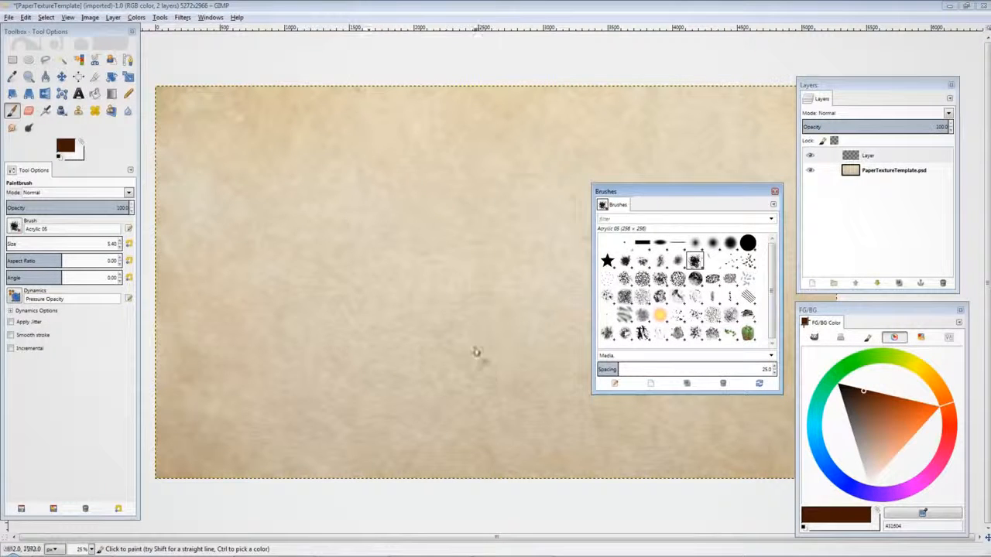
{"action": "left_click", "coordinate": [374, 68]}
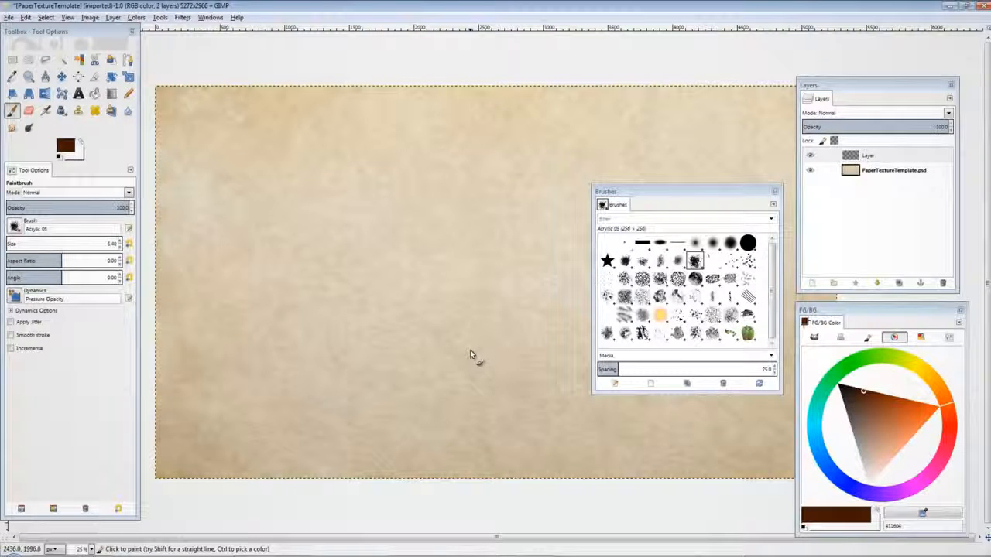
Step: Paint several short trial strokes near the top of the canvas, undoing each one
{"action": "left_click_drag", "start_coordinate": [403, 167], "coordinate": [373, 253]}
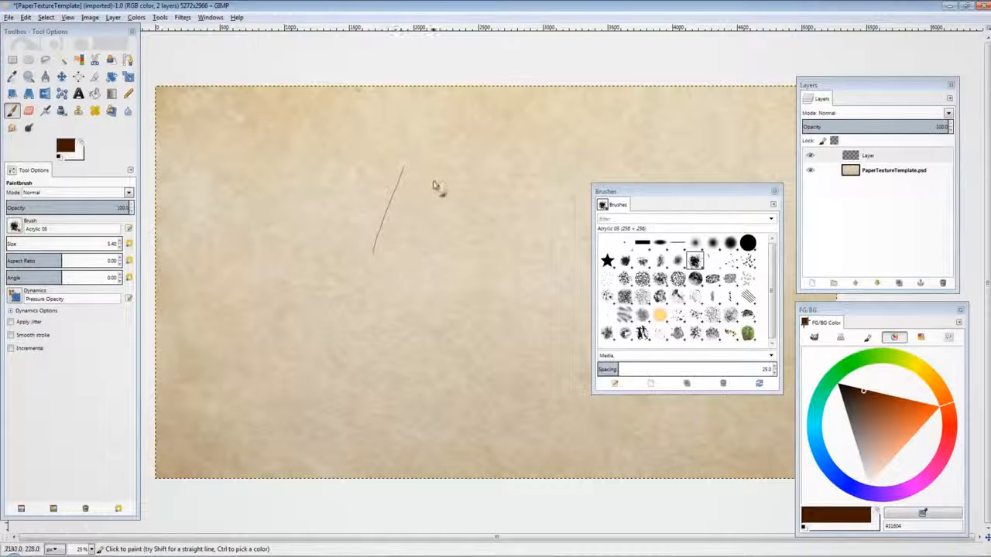
{"action": "key", "text": "ctrl+z"}
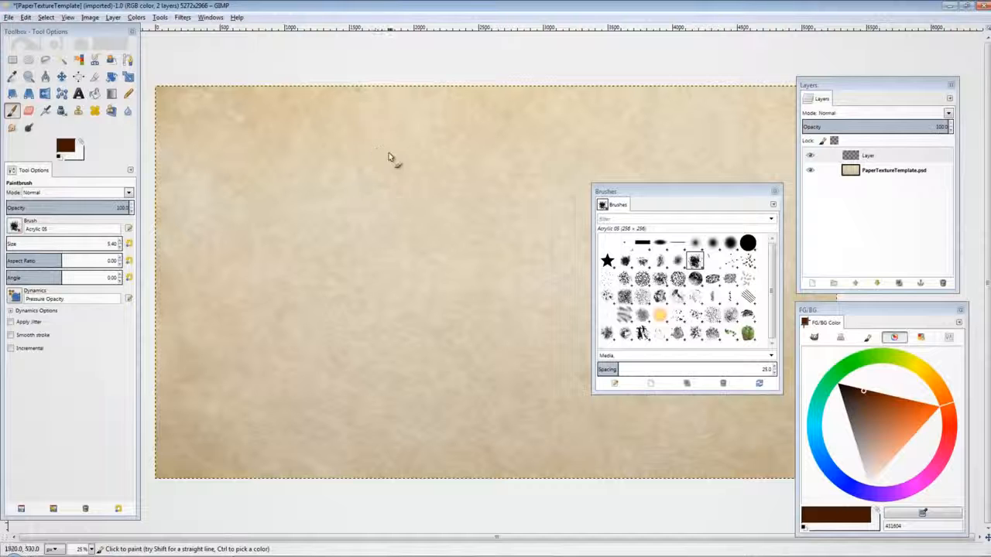
{"action": "left_click_drag", "start_coordinate": [390, 145], "coordinate": [393, 261]}
{"action": "key", "text": "ctrl+z"}
{"action": "left_click_drag", "start_coordinate": [451, 140], "coordinate": [464, 203]}
{"action": "key", "text": "ctrl+z"}
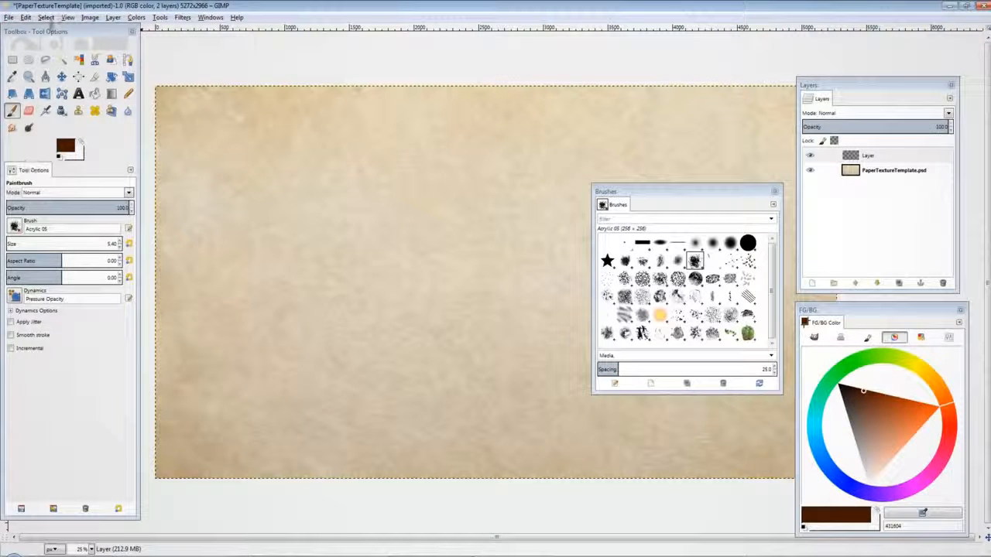
Step: Set the canvas padding to a custom black color 000000
{"action": "left_click_drag", "start_coordinate": [67, 31], "coordinate": [77, 41]}
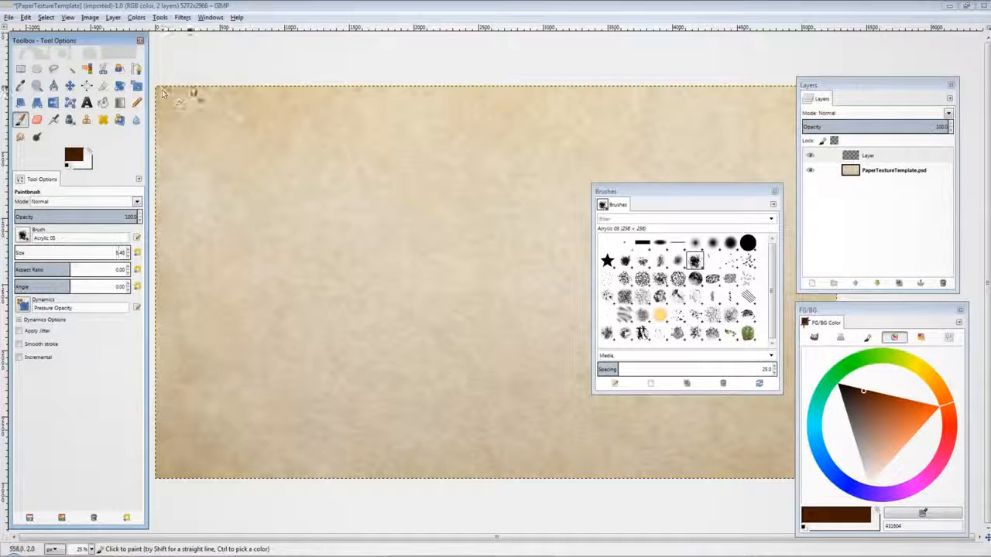
{"action": "left_click", "coordinate": [89, 18]}
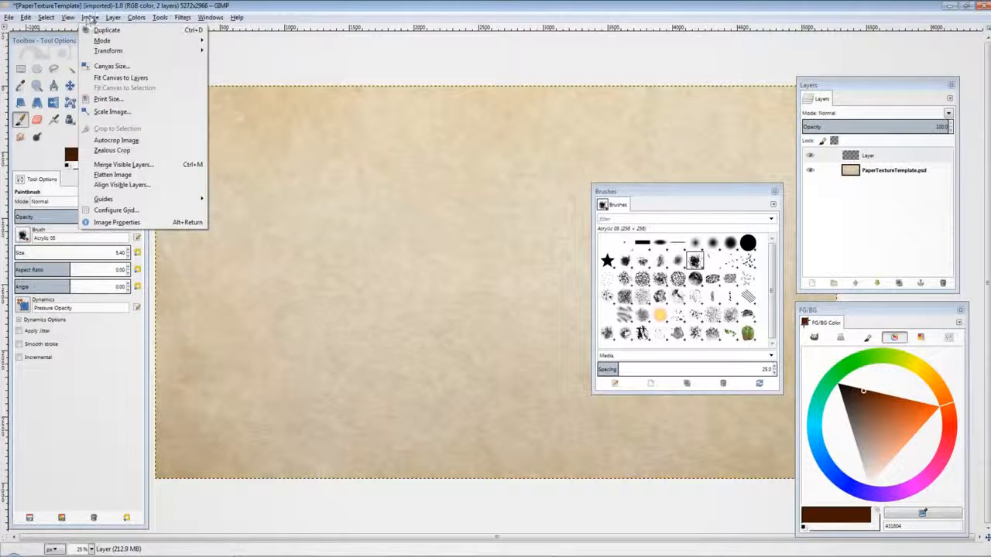
{"action": "mouse_move", "coordinate": [68, 17]}
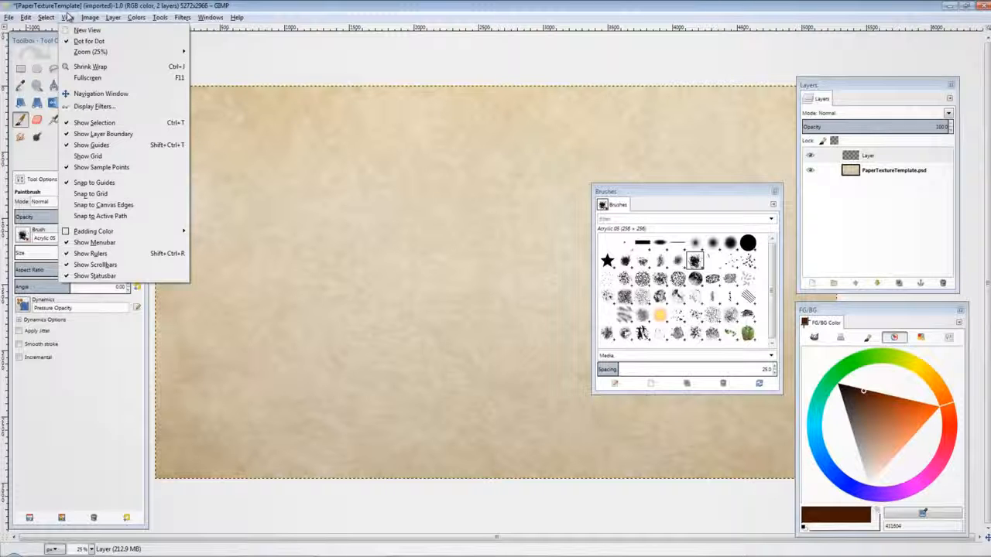
{"action": "mouse_move", "coordinate": [130, 233]}
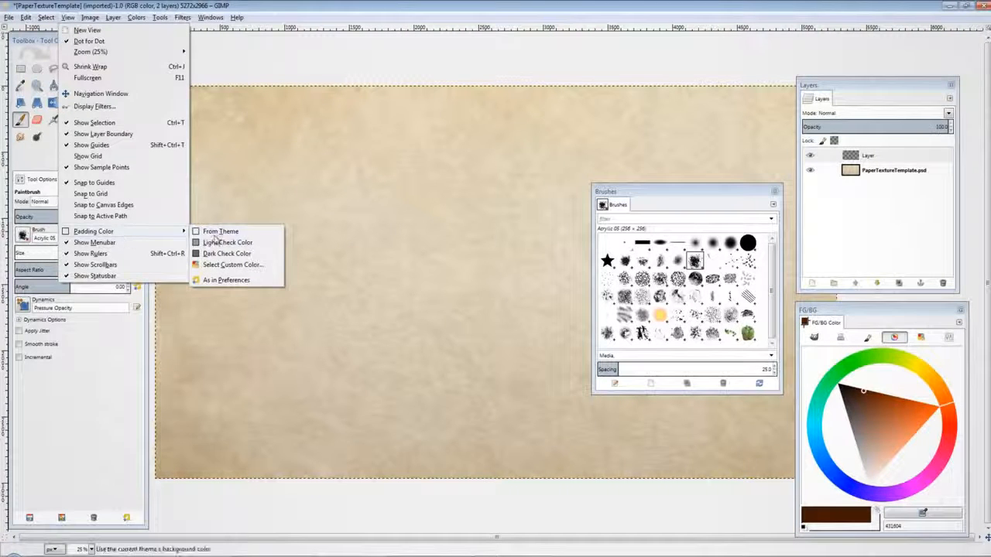
{"action": "left_click", "coordinate": [222, 265]}
{"action": "left_click", "coordinate": [37, 101]}
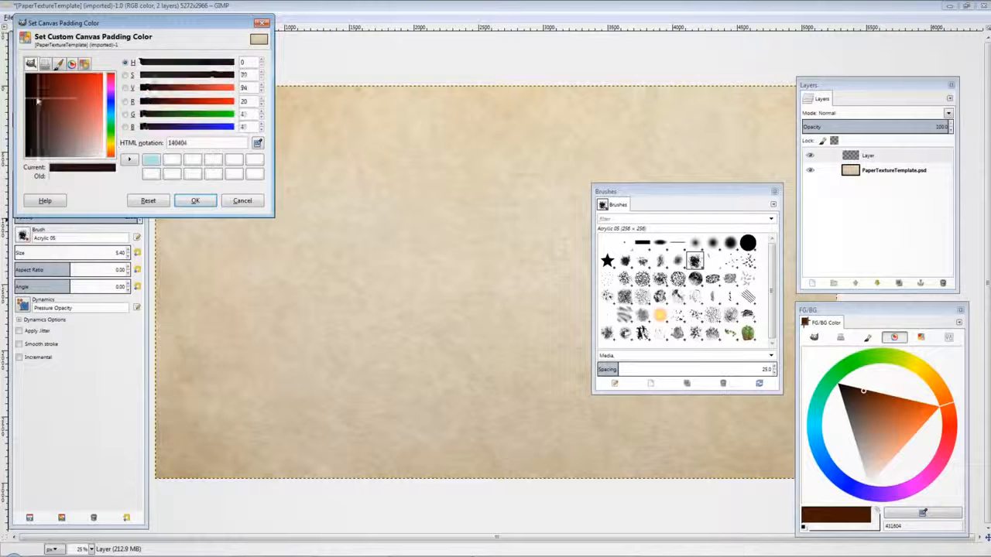
{"action": "left_click_drag", "start_coordinate": [37, 100], "coordinate": [20, 87]}
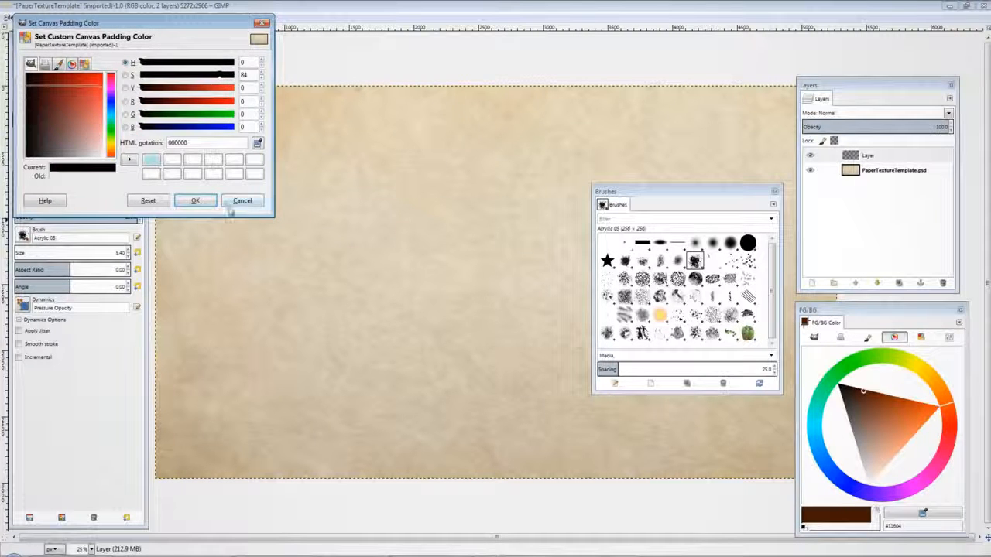
{"action": "left_click", "coordinate": [195, 201]}
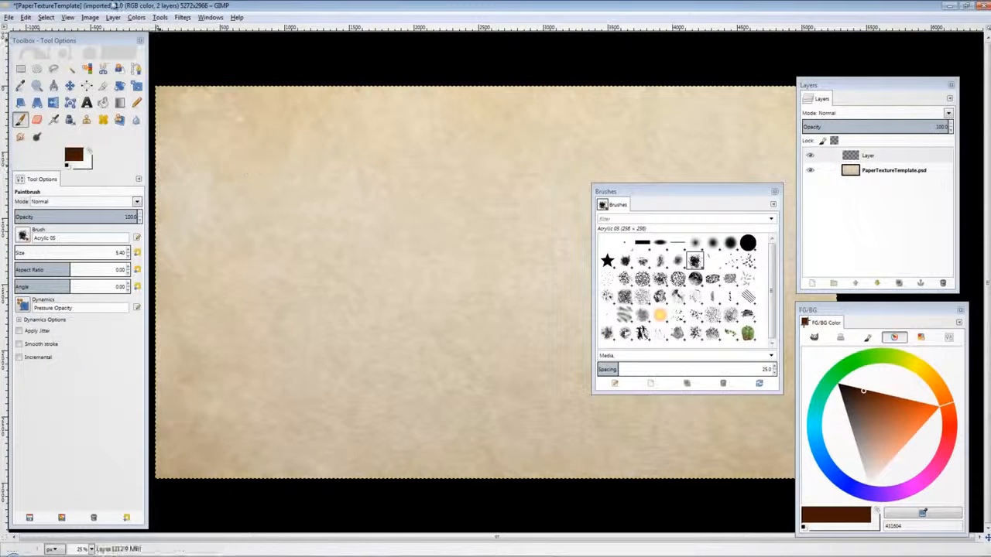
Step: Turn off the layer boundary display and switch back to the Paintbrush tool
{"action": "key", "text": "m"}
{"action": "left_click", "coordinate": [76, 18]}
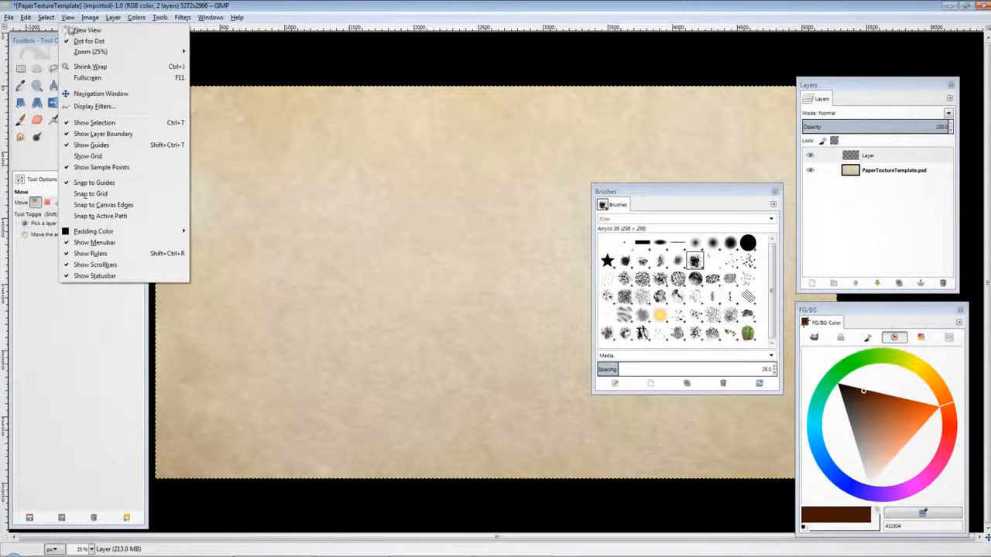
{"action": "left_click", "coordinate": [137, 137]}
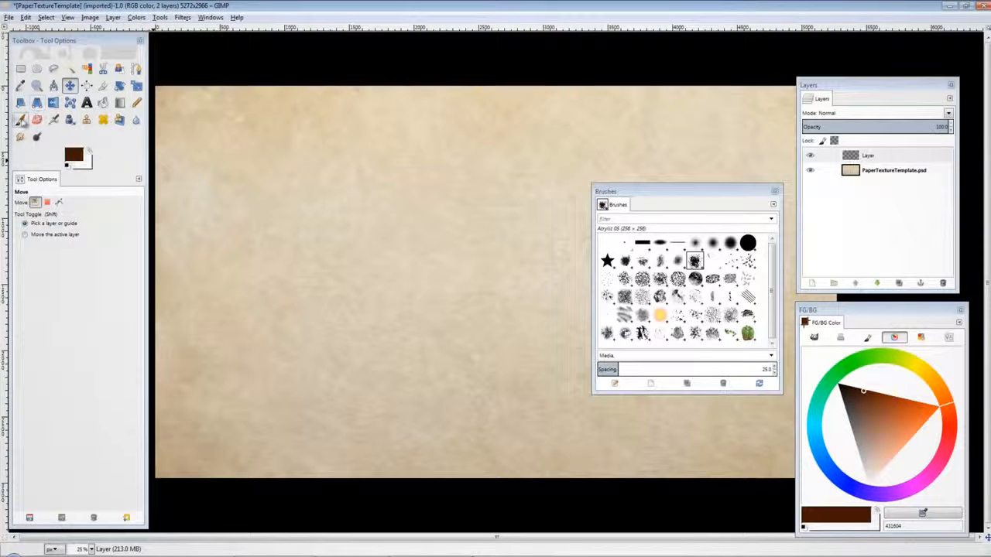
{"action": "left_click", "coordinate": [20, 119]}
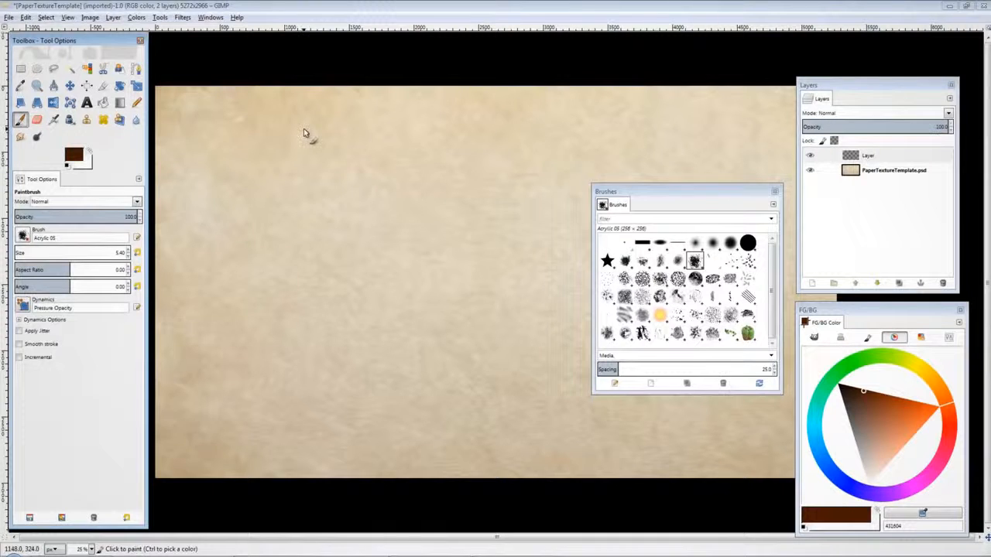
{"action": "left_click", "coordinate": [27, 17]}
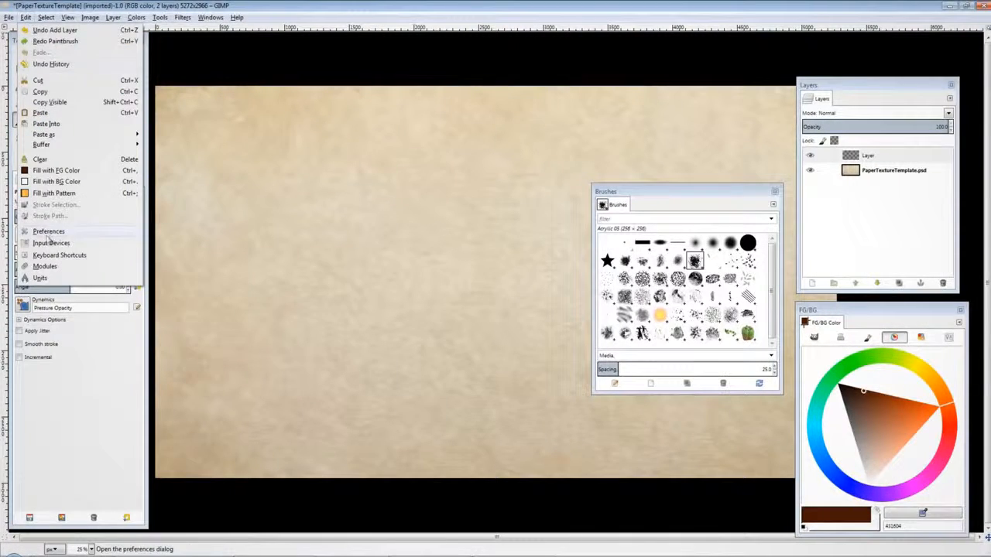
{"action": "left_click", "coordinate": [49, 233]}
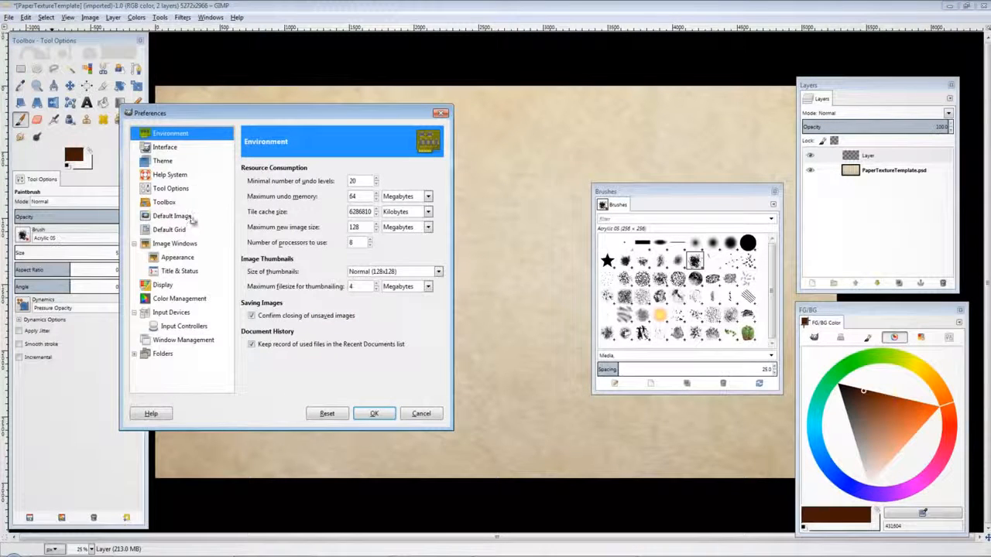
{"action": "left_click", "coordinate": [419, 415]}
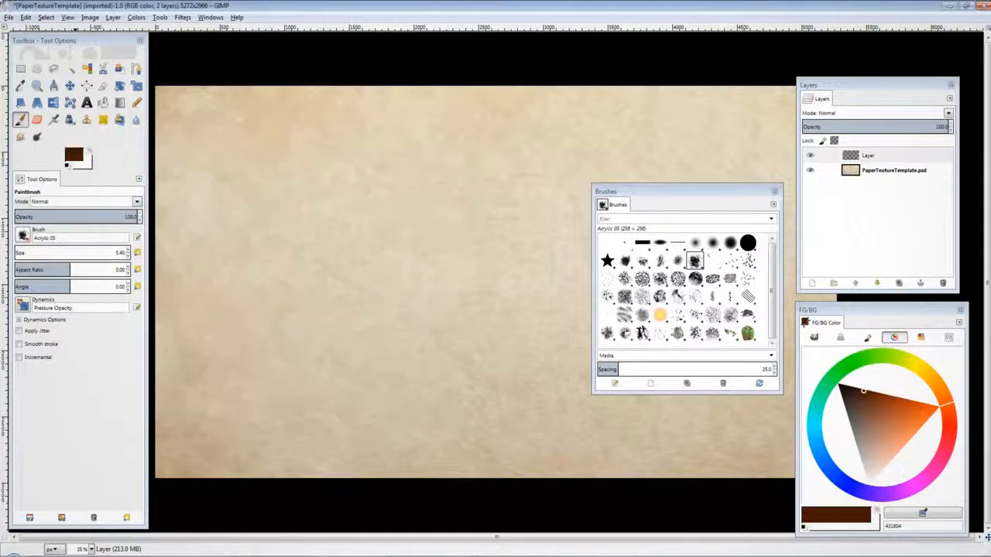
Step: Assign the O shortcut to the Color Picker tool in the keyboard shortcuts editor and close it
{"action": "left_click", "coordinate": [25, 17]}
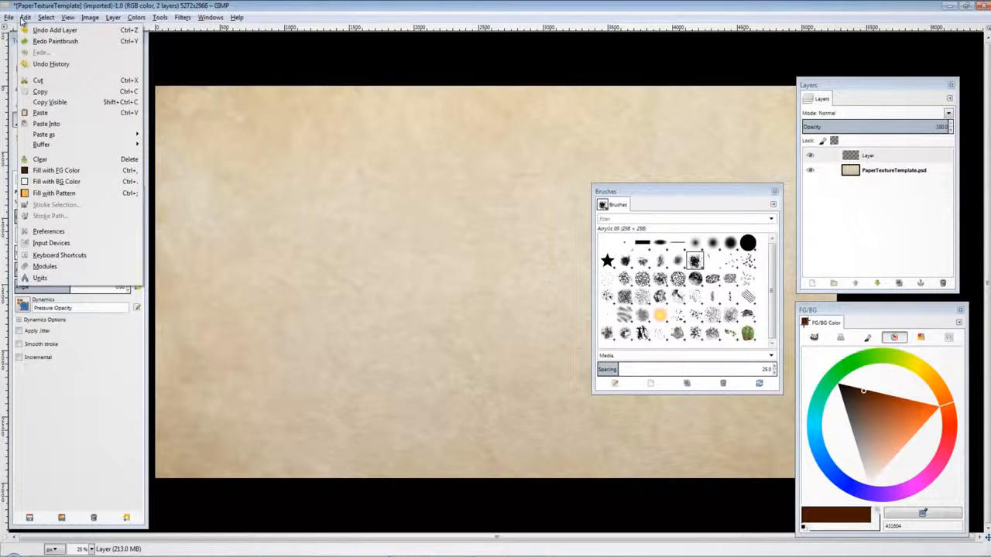
{"action": "left_click", "coordinate": [65, 255]}
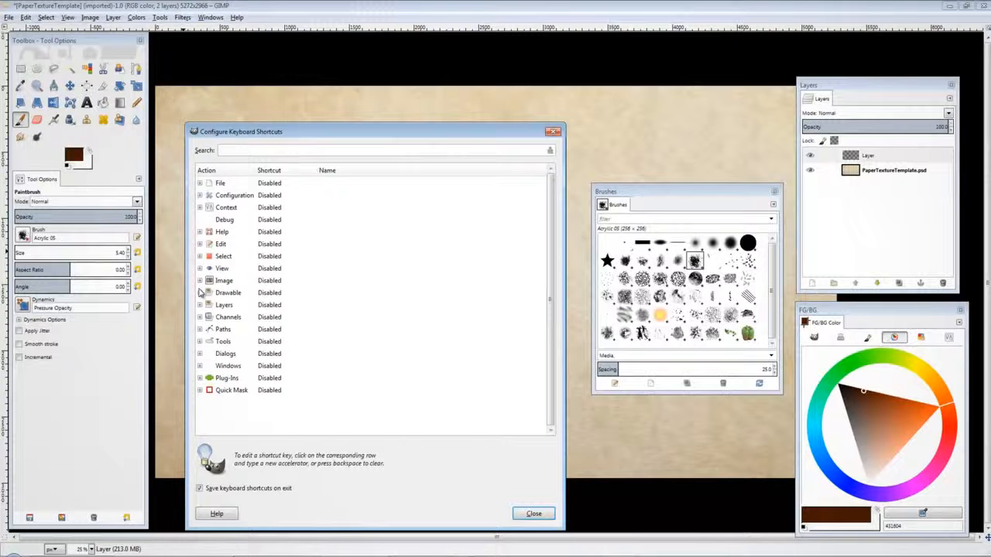
{"action": "left_click", "coordinate": [200, 341]}
{"action": "scroll", "coordinate": [259, 294], "scroll_direction": "down", "scroll_amount": 3}
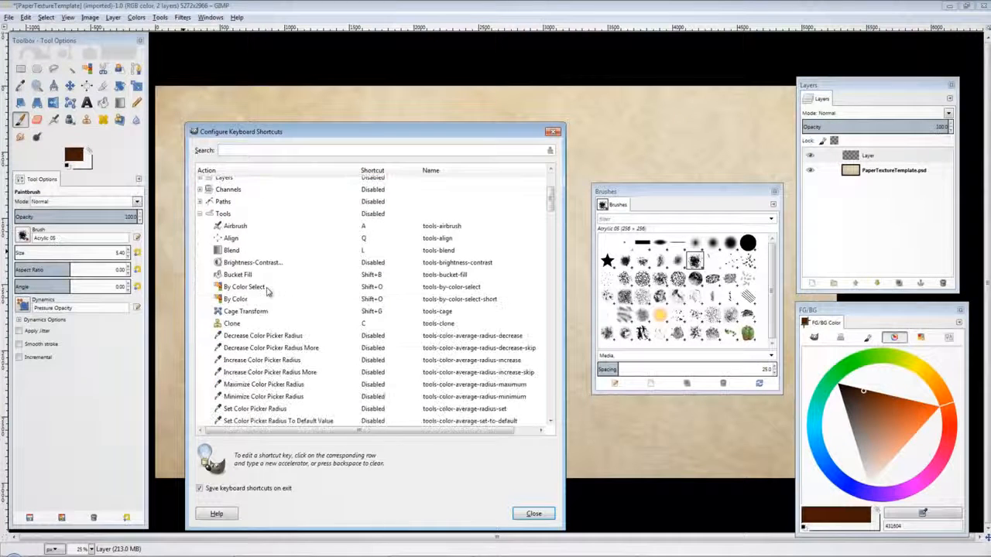
{"action": "scroll", "coordinate": [267, 290], "scroll_direction": "down", "scroll_amount": 3}
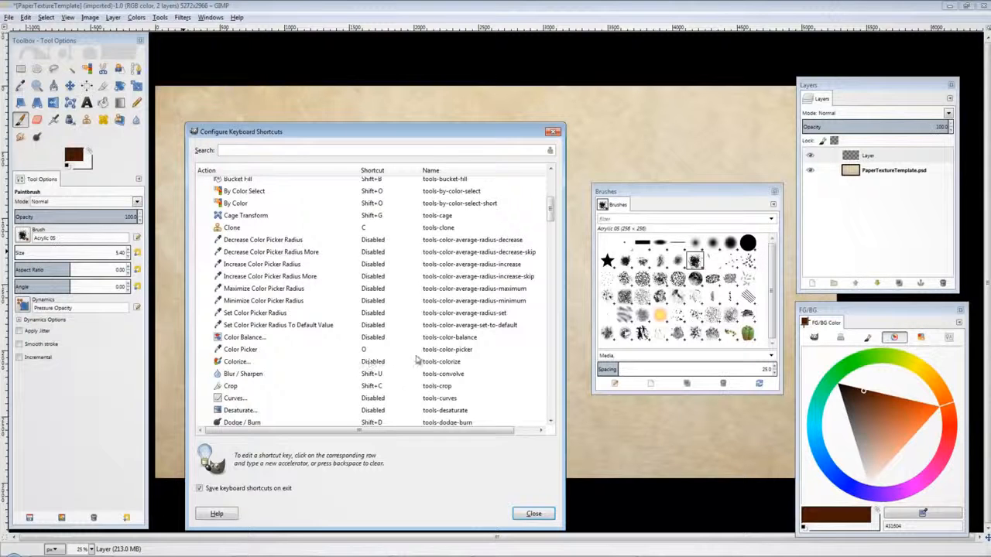
{"action": "left_click", "coordinate": [372, 350]}
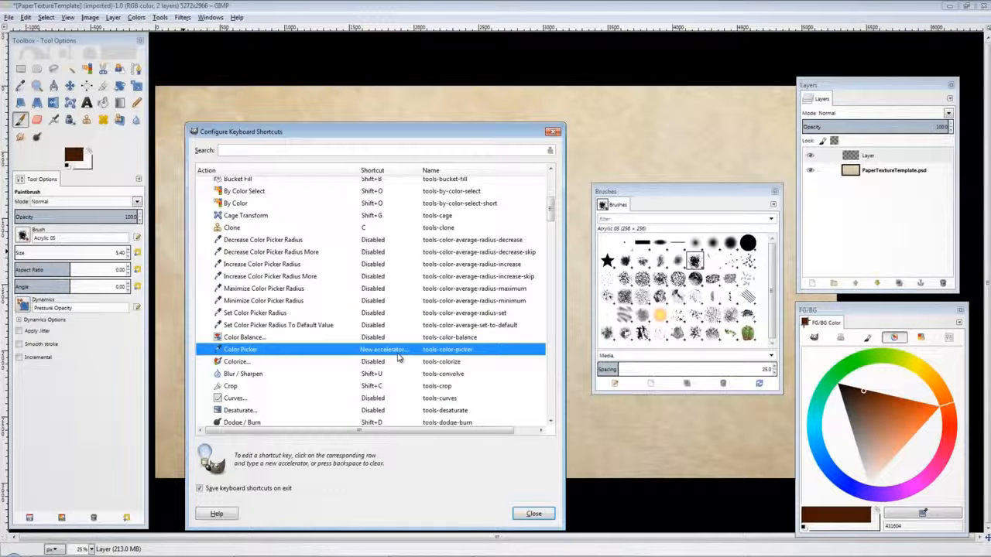
{"action": "key", "text": "o"}
{"action": "left_click", "coordinate": [533, 513]}
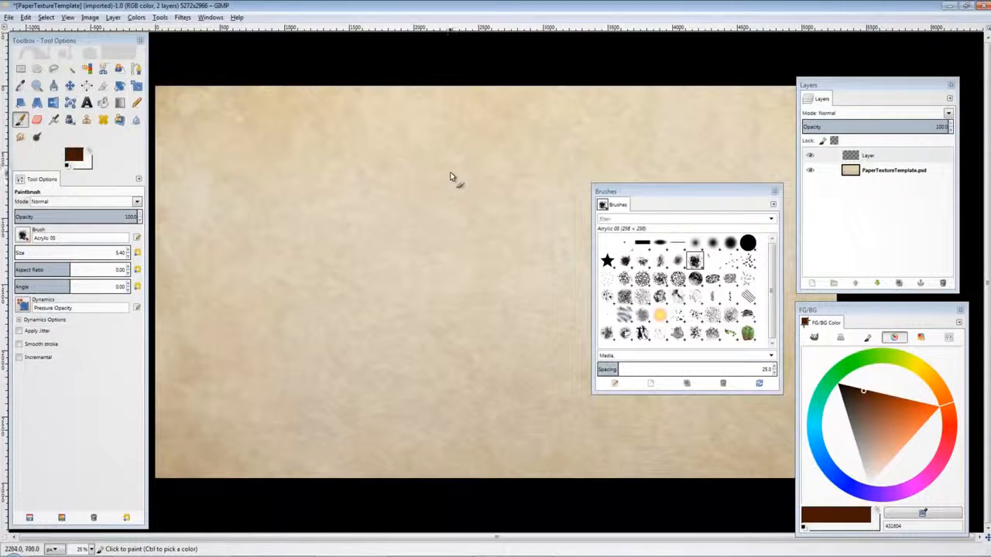
Step: Toggle between the Color Picker and Paintbrush tools with their shortcuts, ending on the Paintbrush
{"action": "key", "text": "o"}
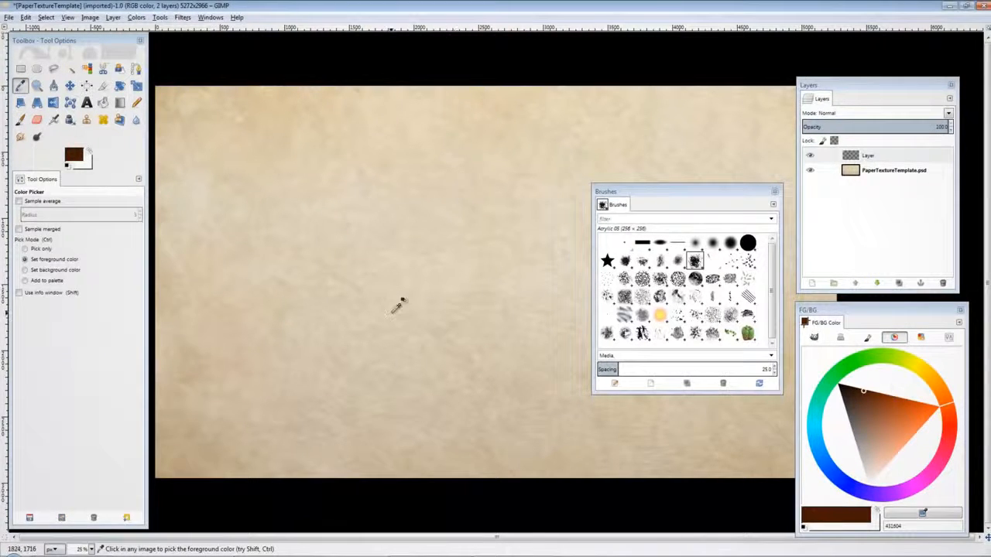
{"action": "key", "text": "p"}
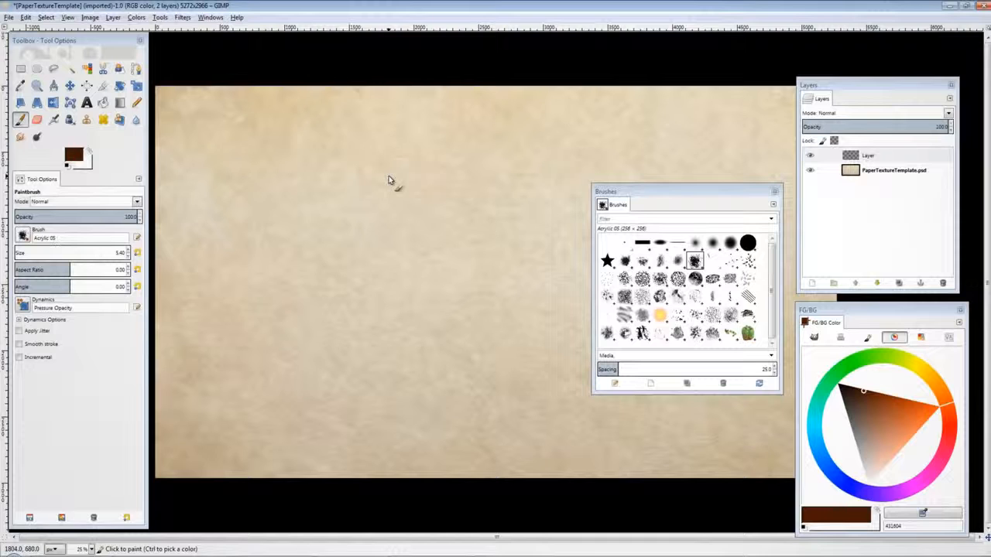
{"action": "key", "text": "o"}
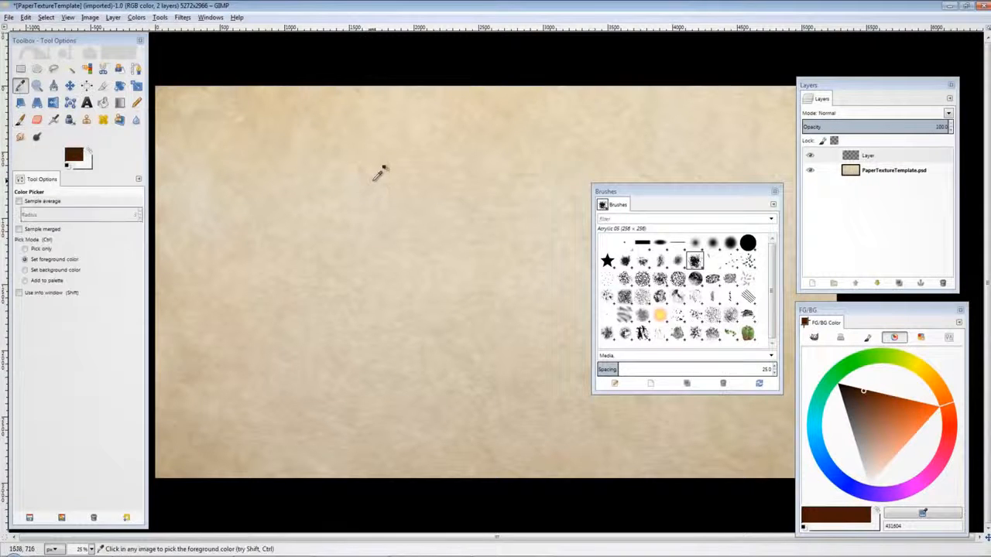
{"action": "key", "text": "p"}
{"action": "key", "text": "o"}
{"action": "key", "text": "p"}
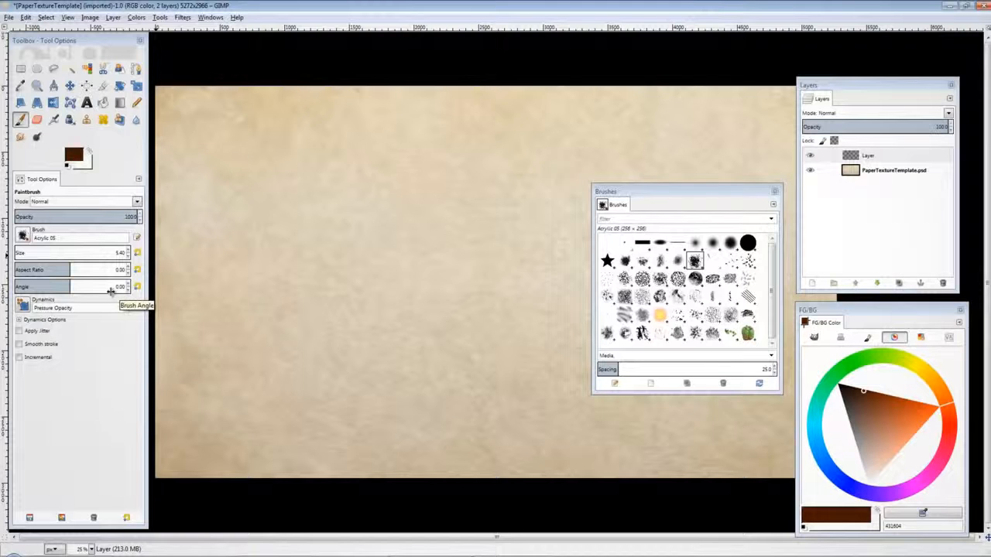
Step: Sketch a rough standing figure in brown strokes on the canvas
{"action": "left_click", "coordinate": [878, 156]}
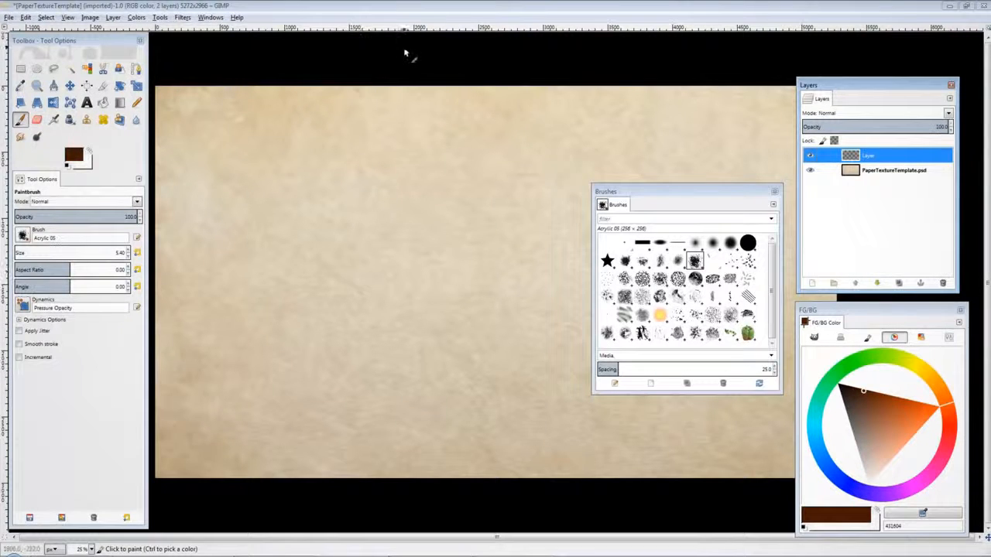
{"action": "mouse_move", "coordinate": [422, 135]}
{"action": "left_mouse_down"}
{"action": "mouse_move", "coordinate": [441, 163]}
{"action": "mouse_move", "coordinate": [418, 155]}
{"action": "mouse_move", "coordinate": [410, 177]}
{"action": "mouse_move", "coordinate": [419, 182]}
{"action": "mouse_move", "coordinate": [442, 144]}
{"action": "mouse_move", "coordinate": [404, 138]}
{"action": "mouse_move", "coordinate": [431, 179]}
{"action": "mouse_move", "coordinate": [440, 164]}
{"action": "mouse_move", "coordinate": [429, 187]}
{"action": "left_mouse_up"}
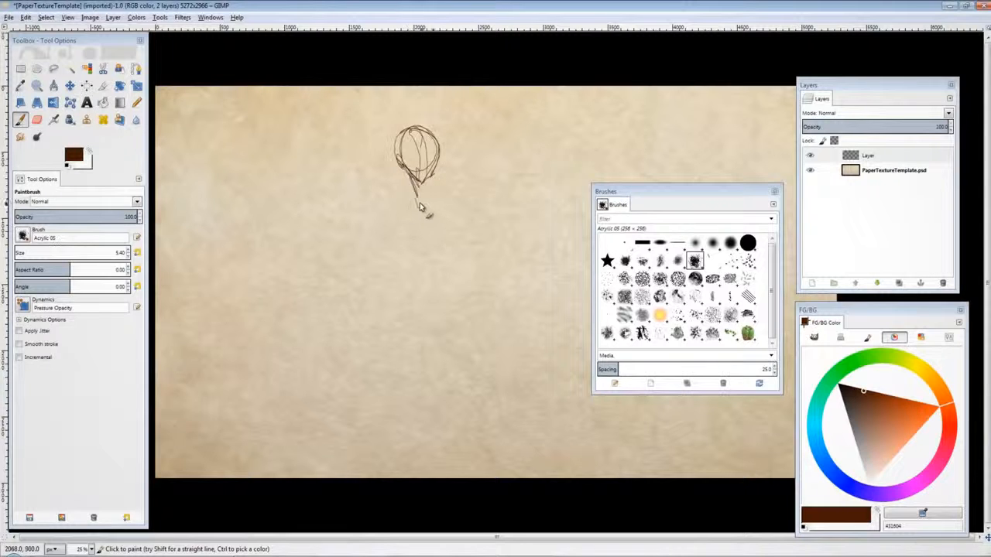
{"action": "mouse_move", "coordinate": [435, 212]}
{"action": "left_mouse_down"}
{"action": "mouse_move", "coordinate": [414, 196]}
{"action": "mouse_move", "coordinate": [414, 217]}
{"action": "mouse_move", "coordinate": [462, 220]}
{"action": "mouse_move", "coordinate": [437, 261]}
{"action": "mouse_move", "coordinate": [446, 267]}
{"action": "mouse_move", "coordinate": [438, 284]}
{"action": "mouse_move", "coordinate": [402, 241]}
{"action": "mouse_move", "coordinate": [411, 287]}
{"action": "mouse_move", "coordinate": [452, 306]}
{"action": "mouse_move", "coordinate": [431, 219]}
{"action": "mouse_move", "coordinate": [425, 314]}
{"action": "mouse_move", "coordinate": [431, 236]}
{"action": "mouse_move", "coordinate": [425, 309]}
{"action": "mouse_move", "coordinate": [445, 314]}
{"action": "mouse_move", "coordinate": [451, 302]}
{"action": "mouse_move", "coordinate": [439, 323]}
{"action": "mouse_move", "coordinate": [454, 303]}
{"action": "mouse_move", "coordinate": [465, 308]}
{"action": "mouse_move", "coordinate": [436, 414]}
{"action": "mouse_move", "coordinate": [449, 347]}
{"action": "mouse_move", "coordinate": [452, 485]}
{"action": "mouse_move", "coordinate": [412, 331]}
{"action": "mouse_move", "coordinate": [424, 325]}
{"action": "mouse_move", "coordinate": [387, 369]}
{"action": "mouse_move", "coordinate": [380, 328]}
{"action": "mouse_move", "coordinate": [350, 403]}
{"action": "mouse_move", "coordinate": [428, 334]}
{"action": "mouse_move", "coordinate": [380, 352]}
{"action": "mouse_move", "coordinate": [449, 423]}
{"action": "mouse_move", "coordinate": [448, 468]}
{"action": "mouse_move", "coordinate": [455, 435]}
{"action": "mouse_move", "coordinate": [452, 449]}
{"action": "mouse_move", "coordinate": [428, 329]}
{"action": "mouse_move", "coordinate": [472, 304]}
{"action": "mouse_move", "coordinate": [476, 354]}
{"action": "mouse_move", "coordinate": [391, 286]}
{"action": "left_mouse_up"}
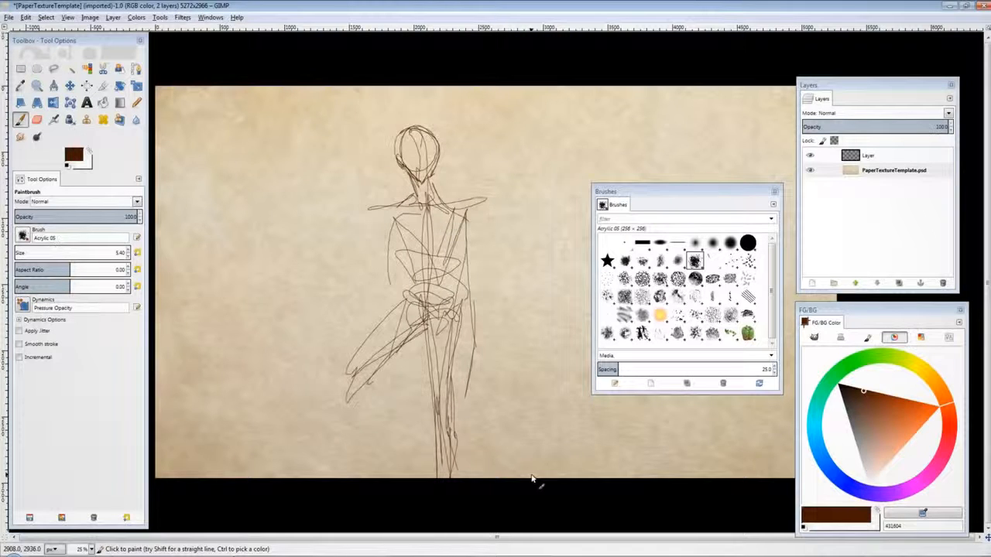
{"action": "key", "text": "Delete"}
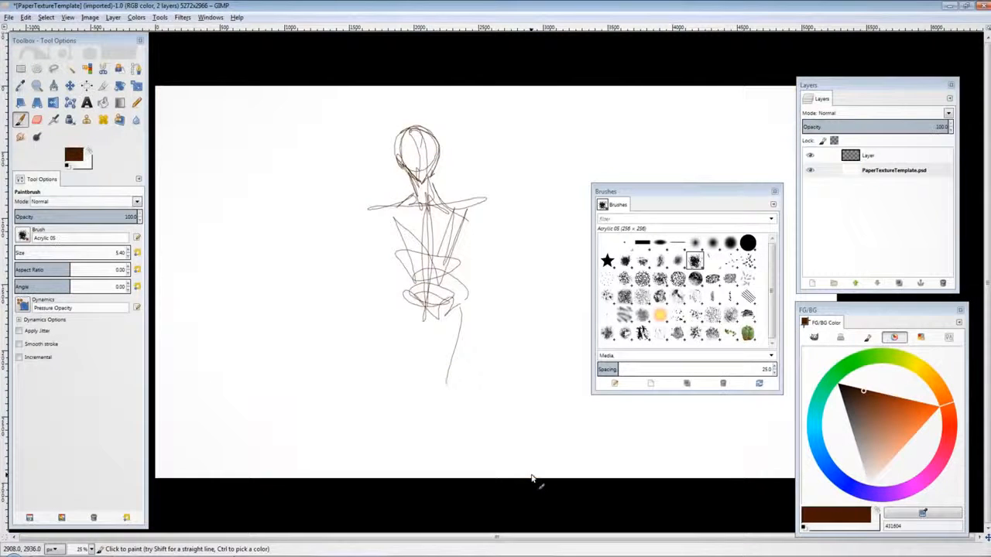
{"action": "key", "text": "ctrl"}
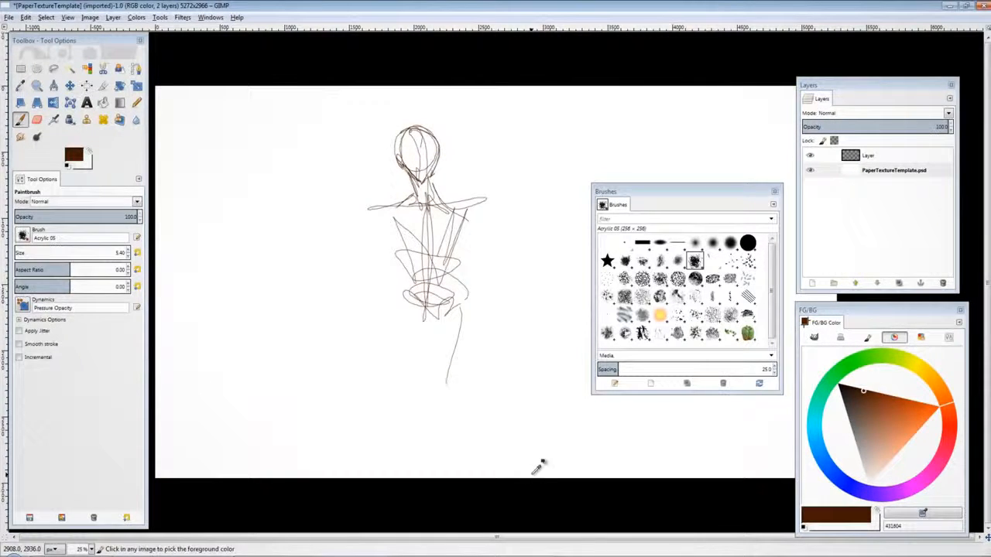
{"action": "key", "text": "ctrl+z"}
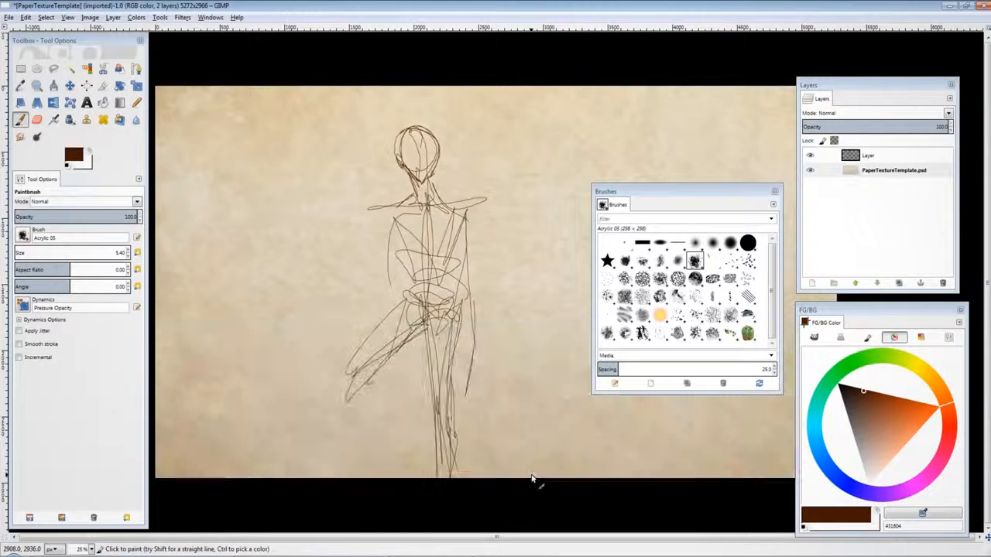
Step: Select the Layer layer and undo the figure sketch strokes
{"action": "left_click", "coordinate": [882, 157]}
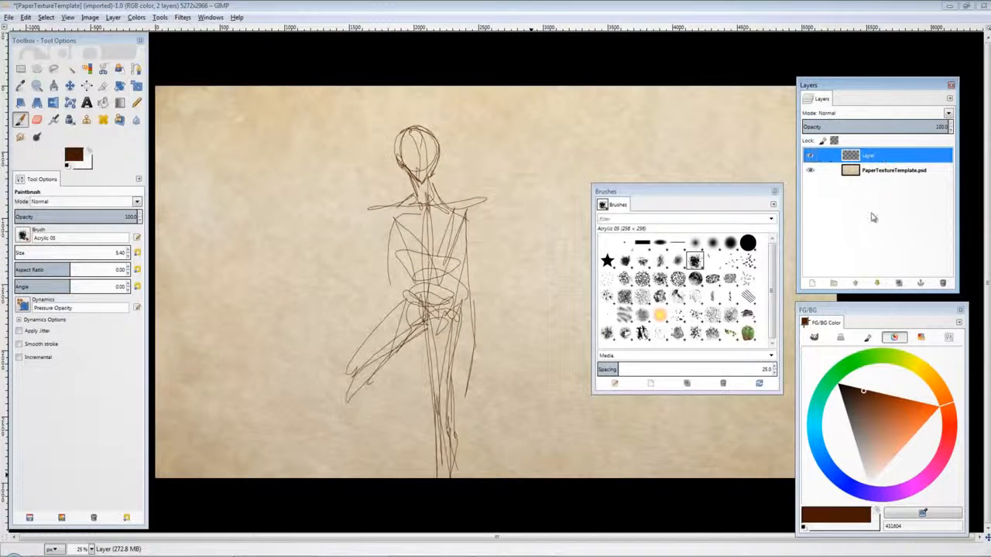
{"action": "key", "text": "ctrl+z"}
{"action": "key", "text": "ctrl+z"}
{"action": "key", "text": "ctrl+z"}
{"action": "key", "text": "ctrl+z"}
{"action": "key", "text": "ctrl+z"}
{"action": "key", "text": "ctrl+z"}
{"action": "key", "text": "ctrl+z"}
{"action": "key", "text": "ctrl+z"}
{"action": "key", "text": "ctrl+z"}
{"action": "key", "text": "ctrl+z"}
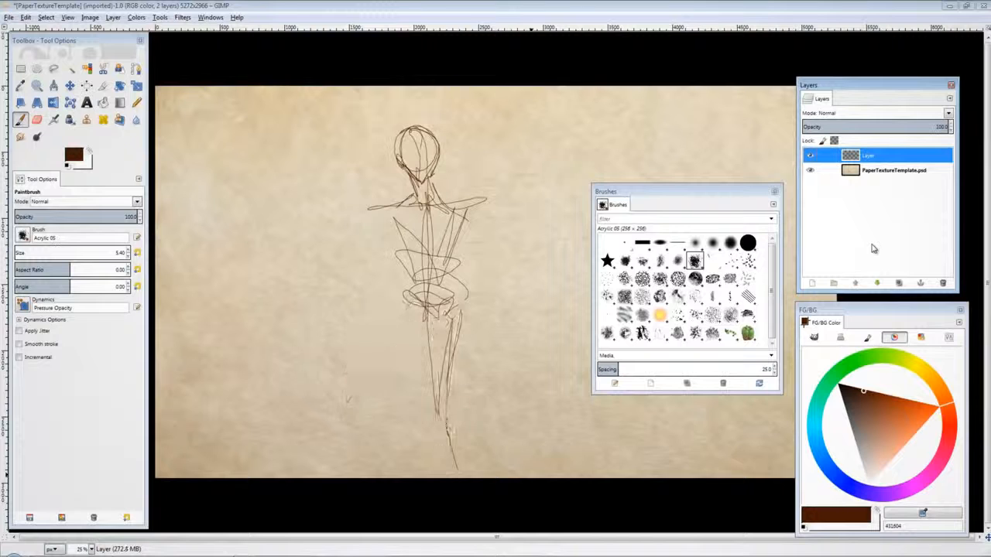
{"action": "key", "text": "ctrl+z"}
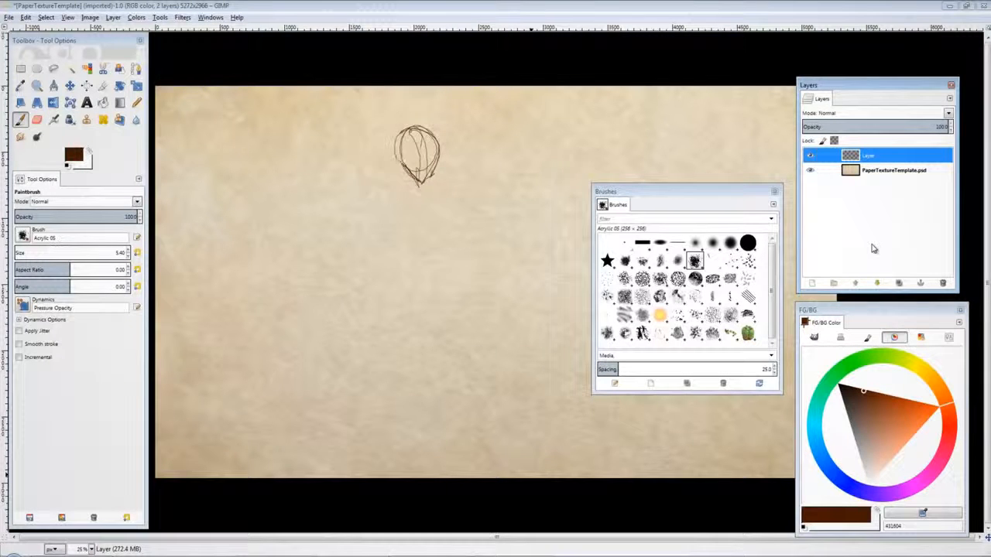
{"action": "key", "text": "ctrl+z"}
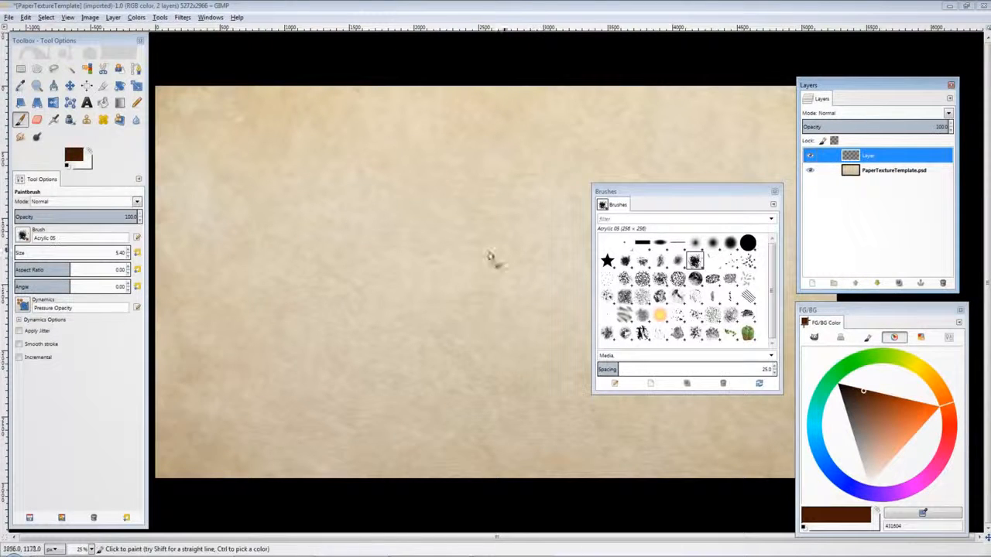
Step: Paint a trial stroke on the Layer layer and undo it
{"action": "left_click", "coordinate": [883, 171]}
{"action": "left_click", "coordinate": [882, 156]}
{"action": "mouse_move", "coordinate": [329, 199]}
{"action": "left_mouse_down"}
{"action": "mouse_move", "coordinate": [379, 150]}
{"action": "mouse_move", "coordinate": [431, 305]}
{"action": "mouse_move", "coordinate": [452, 308]}
{"action": "left_mouse_up"}
{"action": "key", "text": "ctrl+z"}
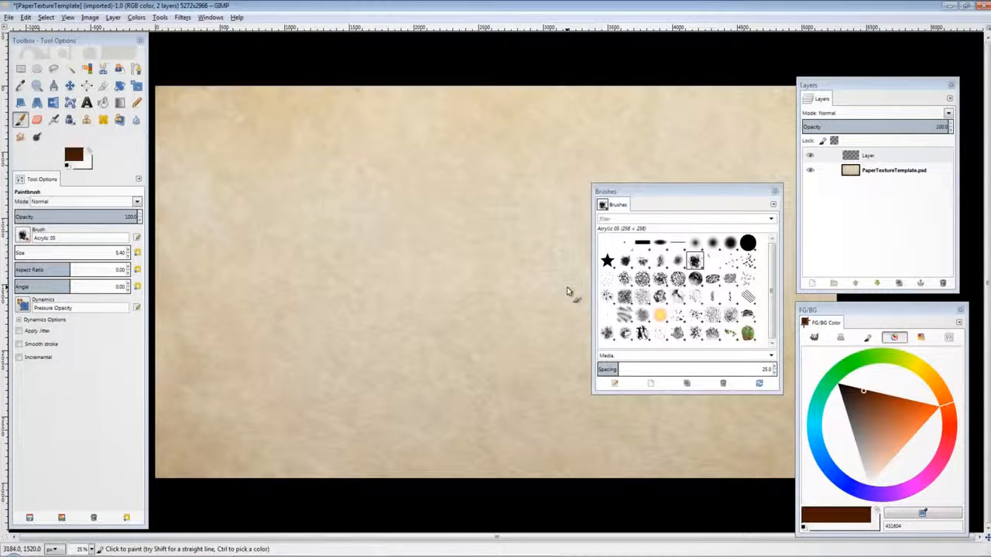
Step: Turn on Smooth stroke and test it with several trial strokes, undoing each one
{"action": "left_click", "coordinate": [52, 345]}
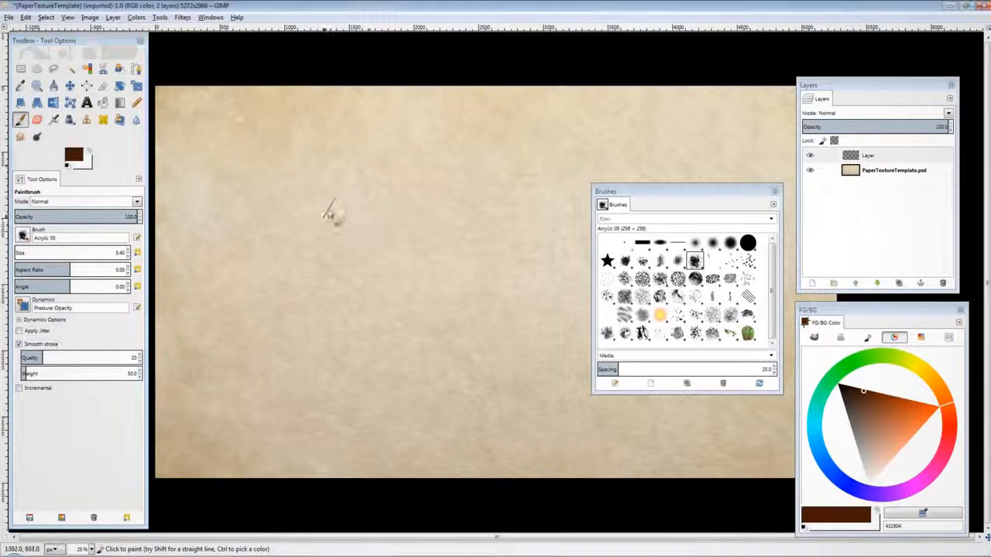
{"action": "mouse_move", "coordinate": [324, 218]}
{"action": "left_mouse_down"}
{"action": "mouse_move", "coordinate": [448, 185]}
{"action": "mouse_move", "coordinate": [326, 349]}
{"action": "mouse_move", "coordinate": [473, 158]}
{"action": "mouse_move", "coordinate": [447, 215]}
{"action": "mouse_move", "coordinate": [488, 227]}
{"action": "mouse_move", "coordinate": [441, 317]}
{"action": "mouse_move", "coordinate": [552, 387]}
{"action": "left_mouse_up"}
{"action": "key", "text": "ctrl+z"}
{"action": "mouse_move", "coordinate": [289, 212]}
{"action": "left_mouse_down"}
{"action": "mouse_move", "coordinate": [348, 176]}
{"action": "mouse_move", "coordinate": [352, 335]}
{"action": "mouse_move", "coordinate": [344, 201]}
{"action": "mouse_move", "coordinate": [374, 267]}
{"action": "mouse_move", "coordinate": [403, 283]}
{"action": "mouse_move", "coordinate": [435, 140]}
{"action": "mouse_move", "coordinate": [476, 336]}
{"action": "left_mouse_up"}
{"action": "key", "text": "ctrl+z"}
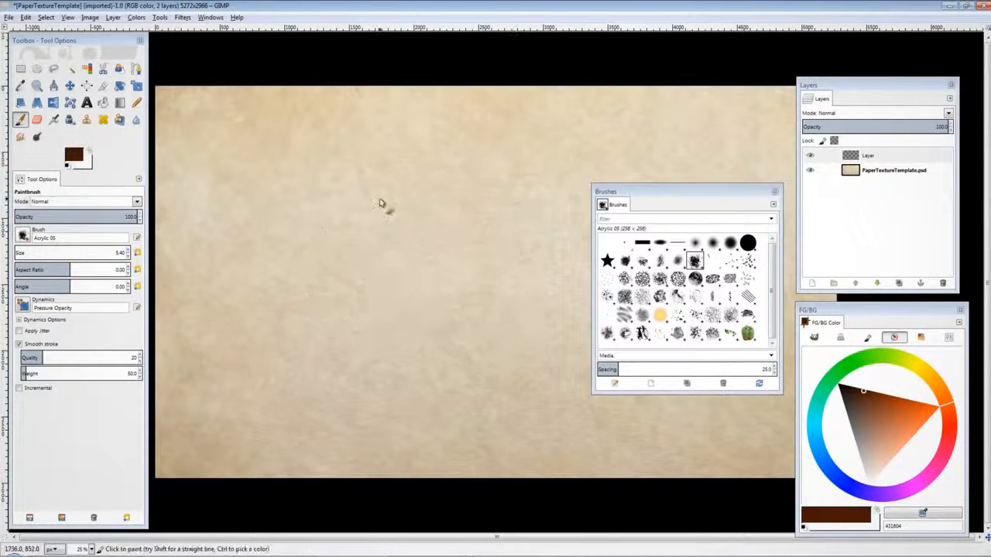
{"action": "mouse_move", "coordinate": [377, 198]}
{"action": "left_mouse_down"}
{"action": "mouse_move", "coordinate": [437, 184]}
{"action": "mouse_move", "coordinate": [487, 349]}
{"action": "mouse_move", "coordinate": [533, 190]}
{"action": "mouse_move", "coordinate": [533, 292]}
{"action": "left_mouse_up"}
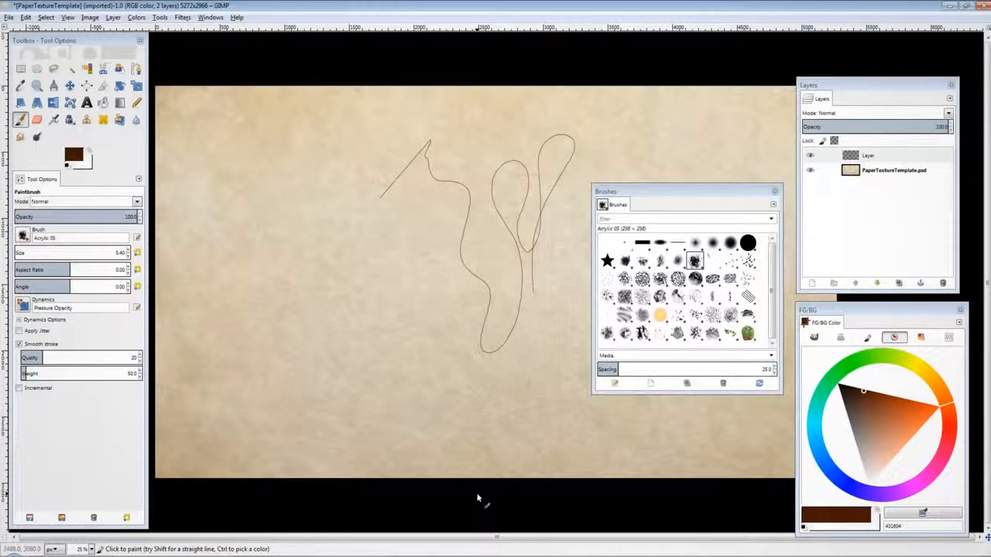
{"action": "key", "text": "ctrl+z"}
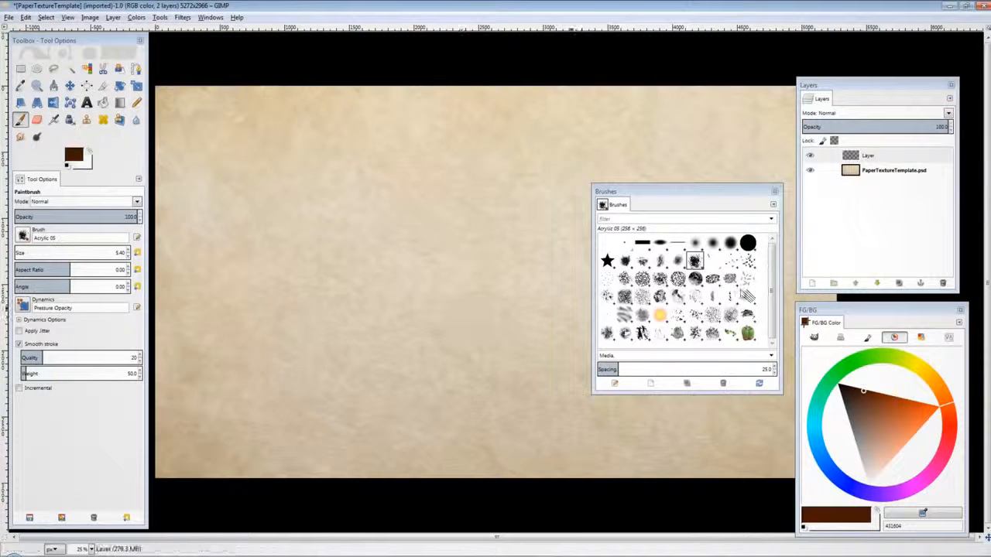
Step: Stamp green peppers across the canvas using the Pepper brush at size 739.80
{"action": "left_click", "coordinate": [748, 333]}
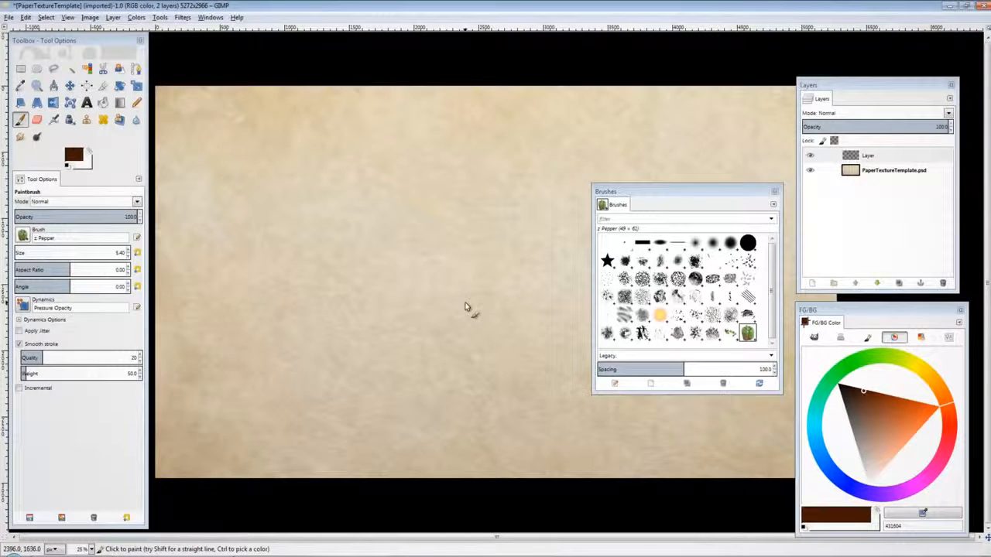
{"action": "left_click_drag", "start_coordinate": [28, 253], "coordinate": [99, 253]}
{"action": "left_click", "coordinate": [352, 192]}
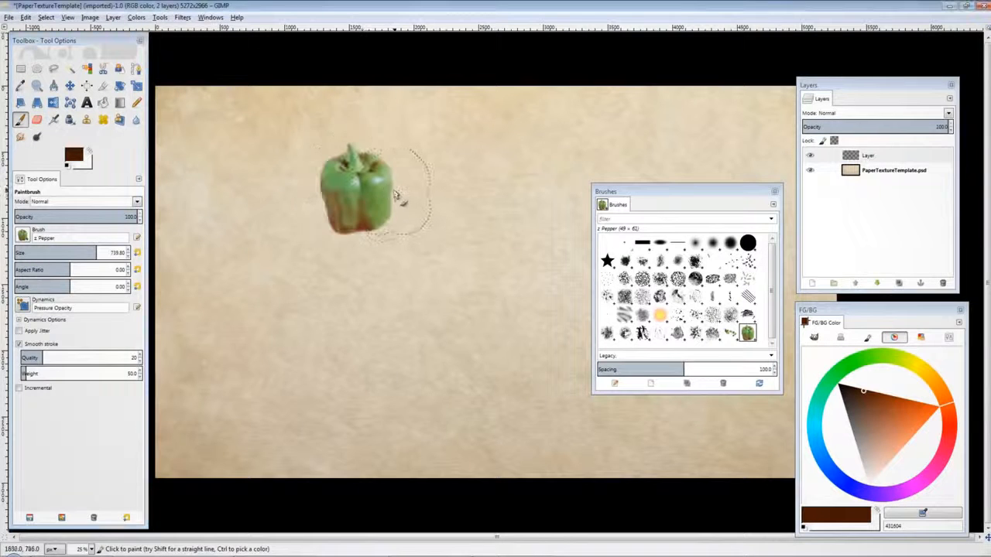
{"action": "left_click", "coordinate": [408, 218]}
{"action": "left_click", "coordinate": [395, 177]}
{"action": "left_click", "coordinate": [420, 182]}
{"action": "left_click", "coordinate": [443, 192]}
{"action": "left_click", "coordinate": [434, 232]}
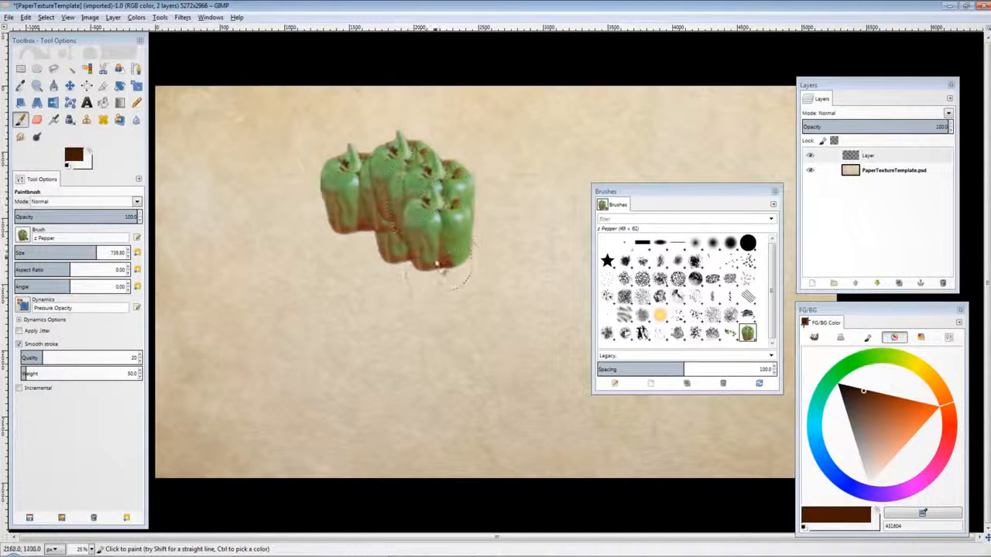
{"action": "left_click", "coordinate": [469, 240]}
{"action": "left_click", "coordinate": [490, 223]}
{"action": "left_click", "coordinate": [502, 201]}
{"action": "left_click", "coordinate": [510, 165]}
{"action": "left_click", "coordinate": [485, 230]}
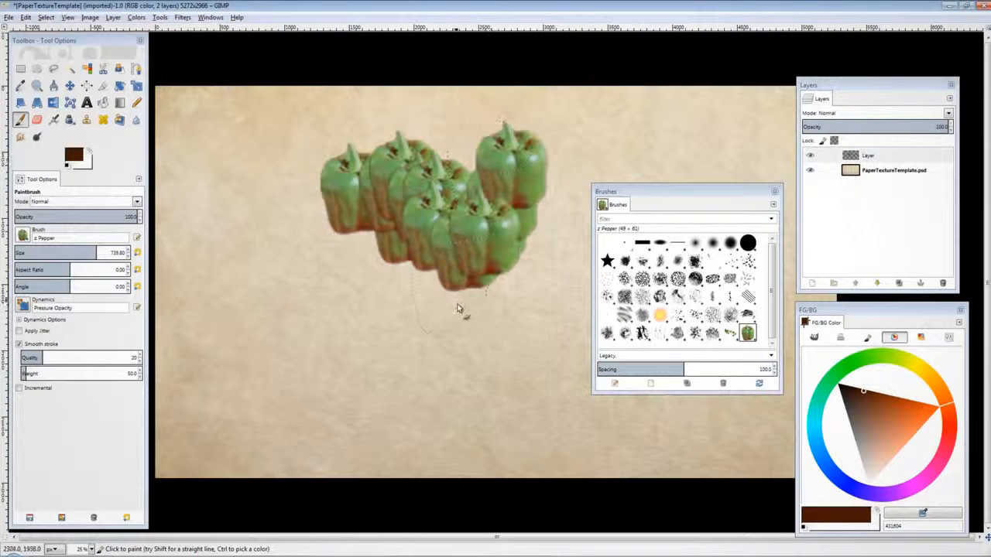
{"action": "left_click", "coordinate": [456, 306]}
{"action": "left_click", "coordinate": [430, 391]}
{"action": "left_click", "coordinate": [370, 331]}
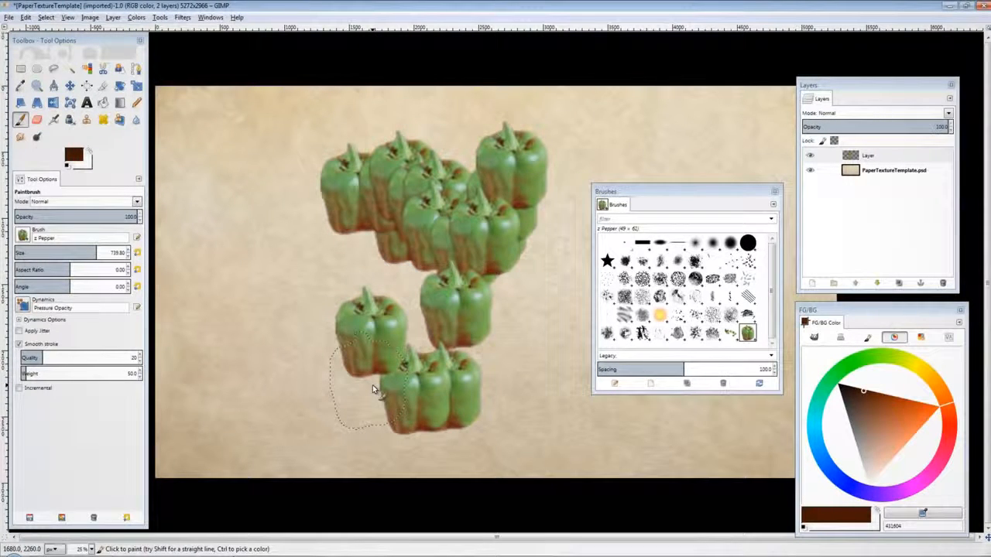
Step: Undo all the pepper stamps
{"action": "key", "text": "ctrl+z"}
{"action": "key", "text": "ctrl+z"}
{"action": "key", "text": "ctrl+z"}
{"action": "key", "text": "ctrl+z"}
{"action": "key", "text": "ctrl+z"}
{"action": "key", "text": "ctrl+z"}
{"action": "key", "text": "ctrl+z"}
{"action": "key", "text": "ctrl+z"}
{"action": "key", "text": "ctrl+z"}
{"action": "key", "text": "ctrl+z"}
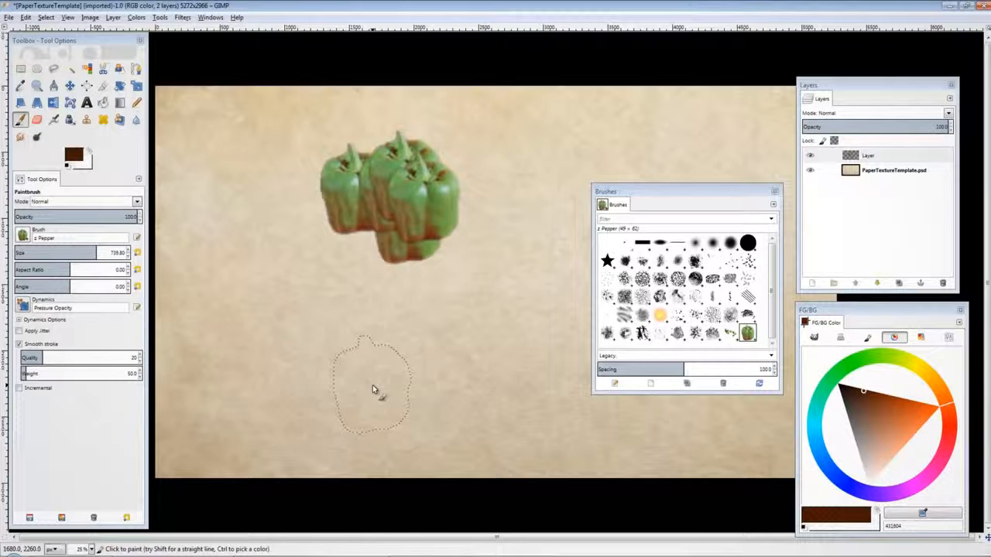
{"action": "key", "text": "ctrl+z"}
{"action": "key", "text": "ctrl+z"}
{"action": "key", "text": "ctrl+z"}
{"action": "key", "text": "ctrl+z"}
{"action": "key", "text": "ctrl+z"}
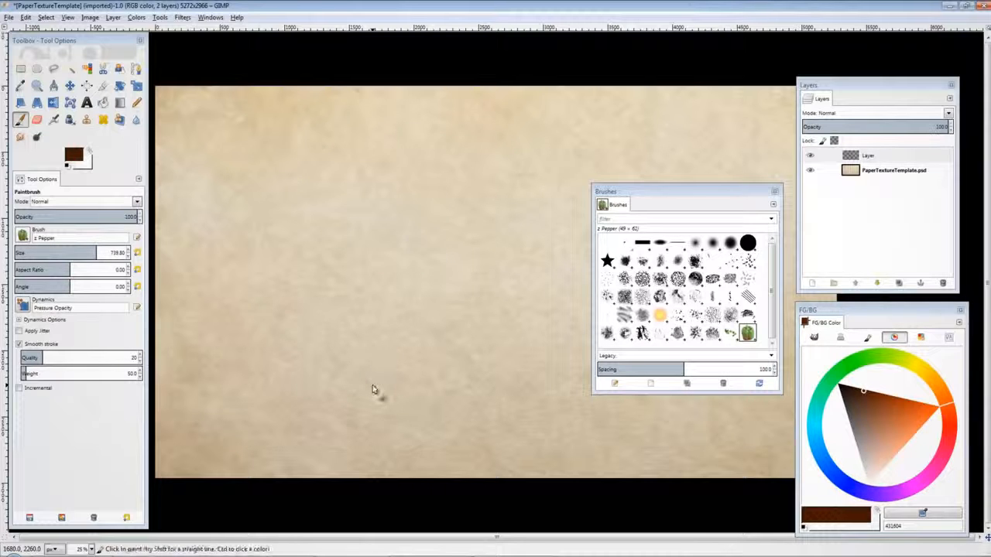
Step: Try the Sparks brush with a few strokes, undo them, and switch back to the Acrylic 05 brush
{"action": "left_click", "coordinate": [660, 314]}
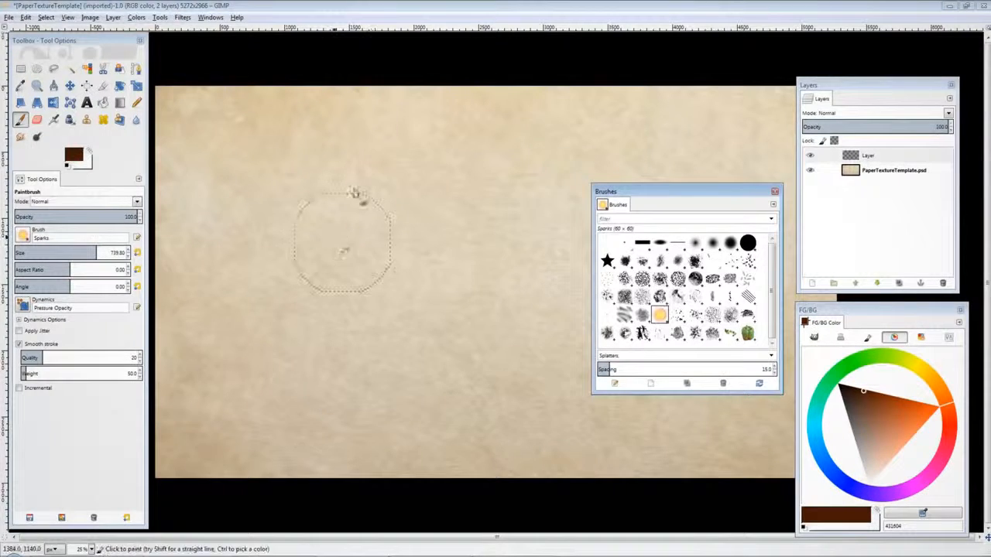
{"action": "left_click", "coordinate": [348, 210]}
{"action": "left_click", "coordinate": [385, 245]}
{"action": "left_click", "coordinate": [393, 197]}
{"action": "mouse_move", "coordinate": [450, 233]}
{"action": "left_mouse_down"}
{"action": "mouse_move", "coordinate": [462, 181]}
{"action": "mouse_move", "coordinate": [518, 203]}
{"action": "mouse_move", "coordinate": [600, 154]}
{"action": "mouse_move", "coordinate": [663, 158]}
{"action": "left_mouse_up"}
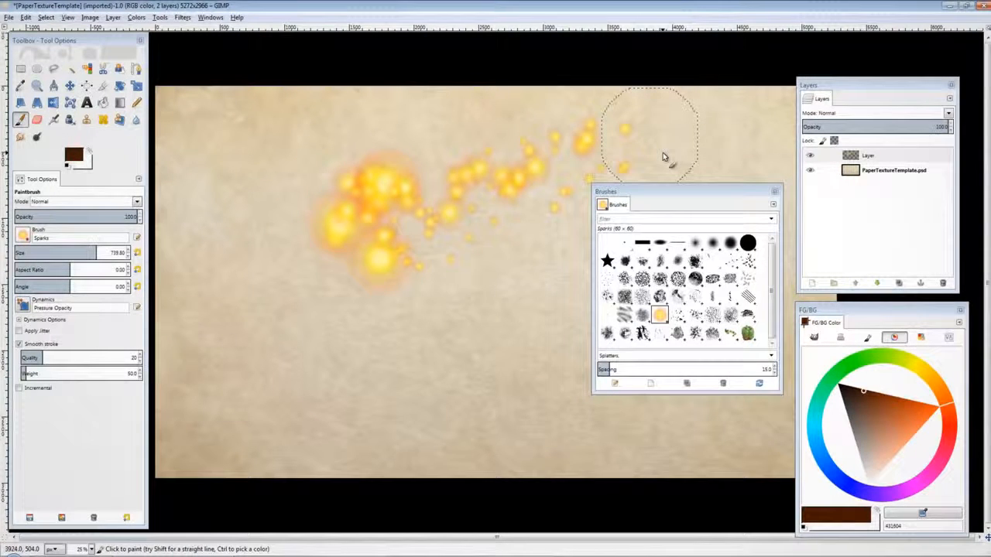
{"action": "key", "text": "ctrl"}
{"action": "key", "text": "ctrl+z"}
{"action": "key", "text": "ctrl+z"}
{"action": "key", "text": "ctrl+z"}
{"action": "key", "text": "ctrl+z"}
{"action": "left_click", "coordinate": [695, 261]}
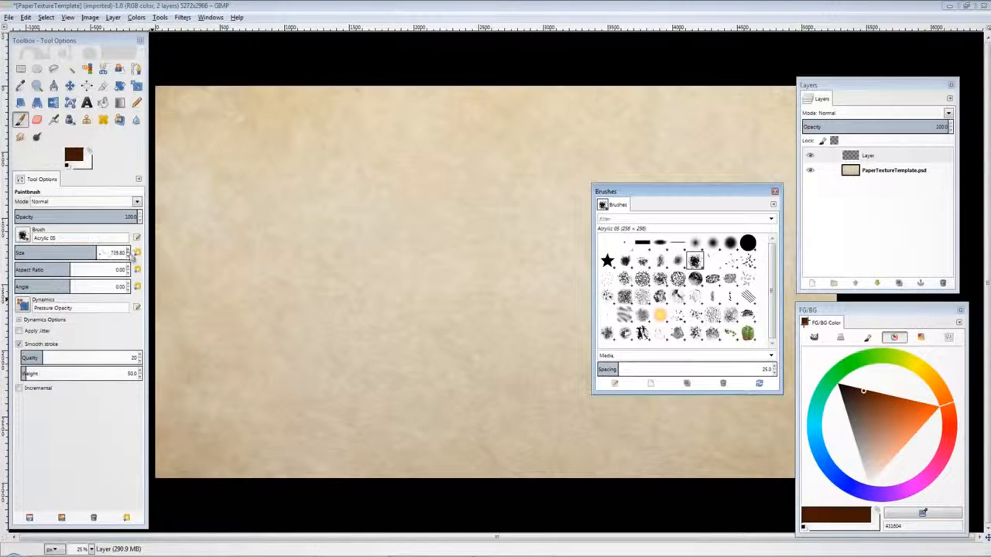
Step: Set the brush size to 8, paint a test stroke on the canvas, and undo it
{"action": "left_click", "coordinate": [107, 253]}
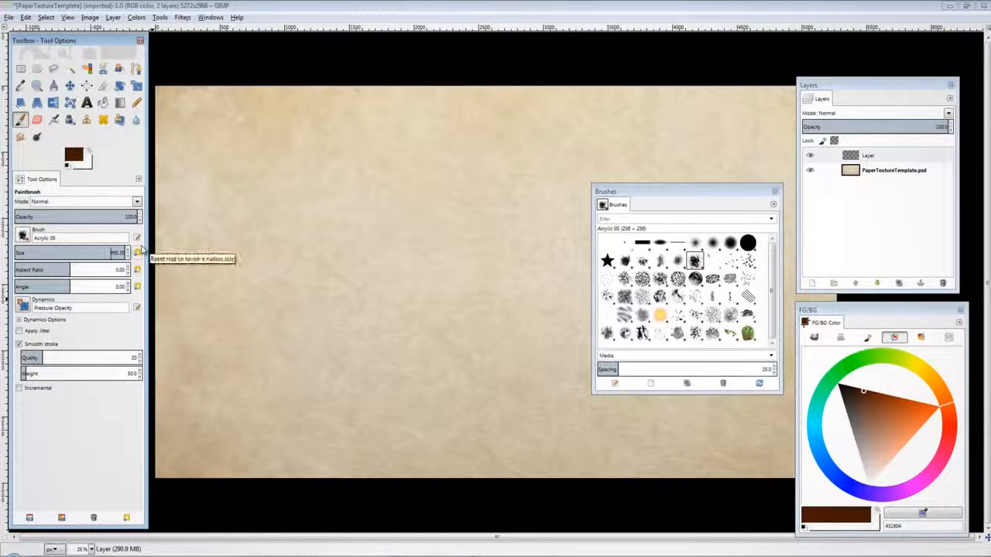
{"action": "type", "text": "8"}
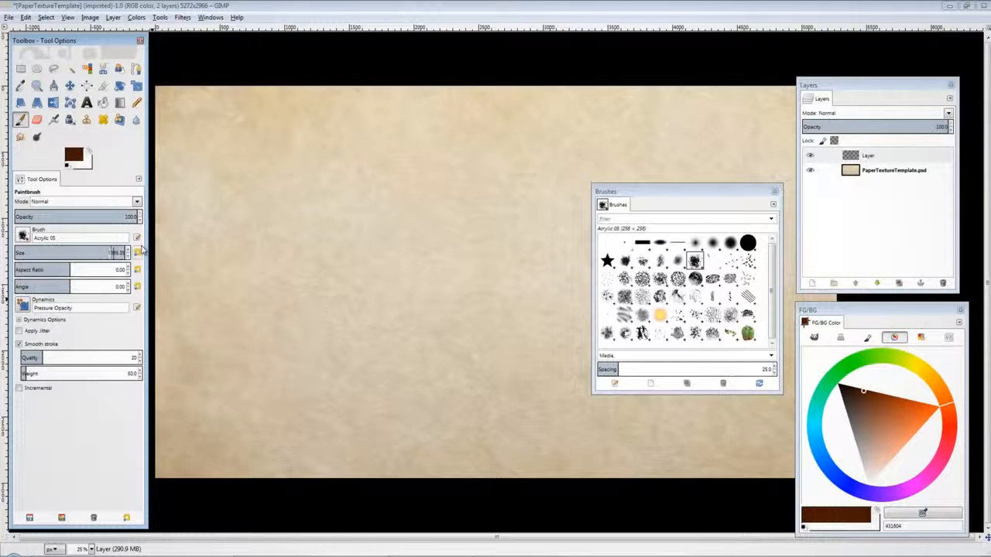
{"action": "key", "text": "Return"}
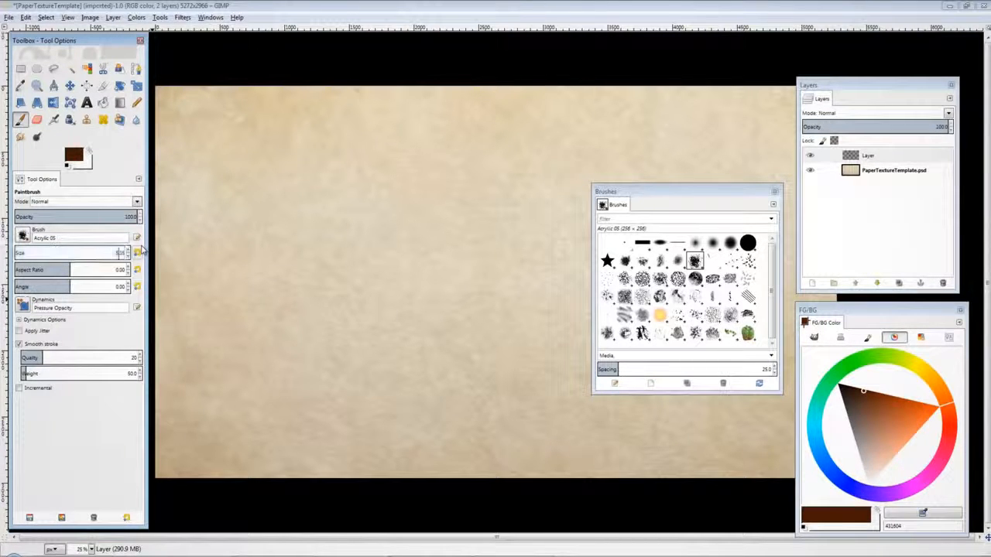
{"action": "mouse_move", "coordinate": [267, 200]}
{"action": "left_mouse_down"}
{"action": "mouse_move", "coordinate": [315, 203]}
{"action": "mouse_move", "coordinate": [350, 264]}
{"action": "mouse_move", "coordinate": [421, 320]}
{"action": "mouse_move", "coordinate": [462, 218]}
{"action": "mouse_move", "coordinate": [511, 367]}
{"action": "left_mouse_up"}
{"action": "key", "text": "ctrl+z"}
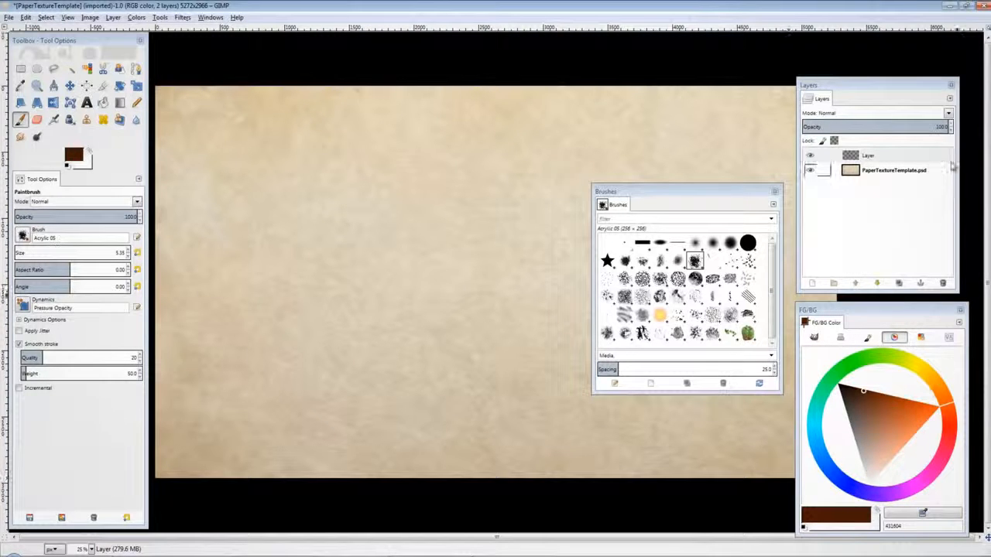
Step: Add a new transparent layer above the existing layer
{"action": "left_click_drag", "start_coordinate": [917, 90], "coordinate": [935, 48]}
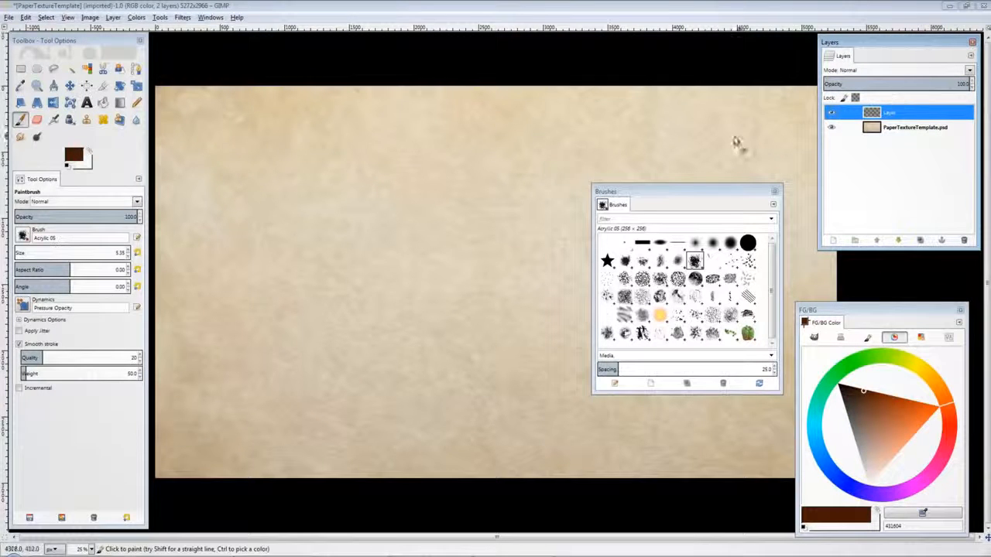
{"action": "right_click", "coordinate": [593, 116]}
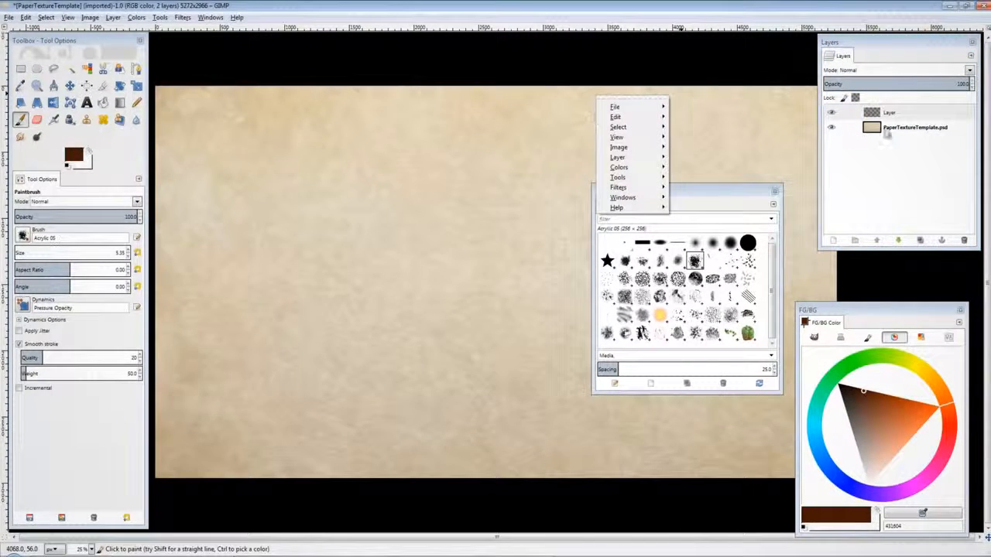
{"action": "left_click", "coordinate": [923, 116]}
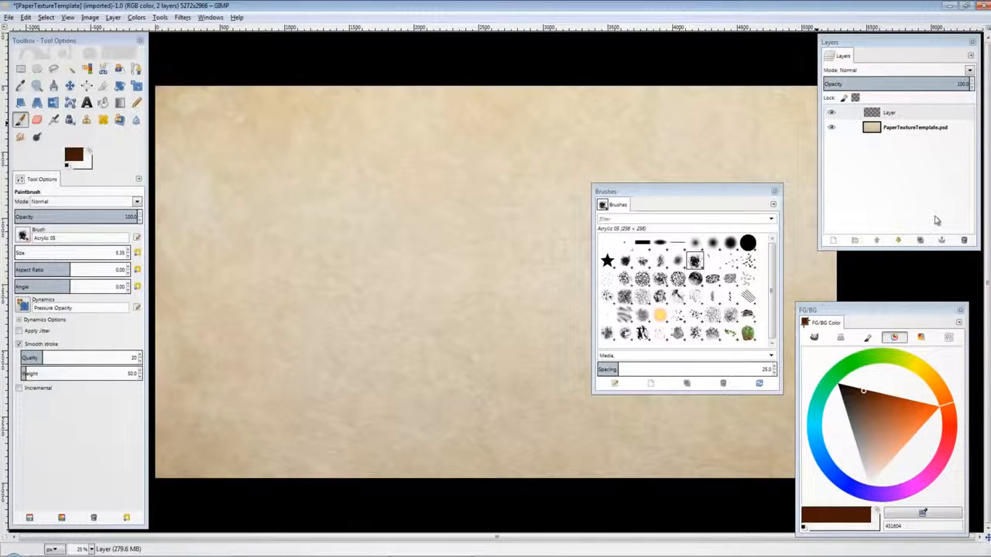
{"action": "left_click", "coordinate": [842, 240]}
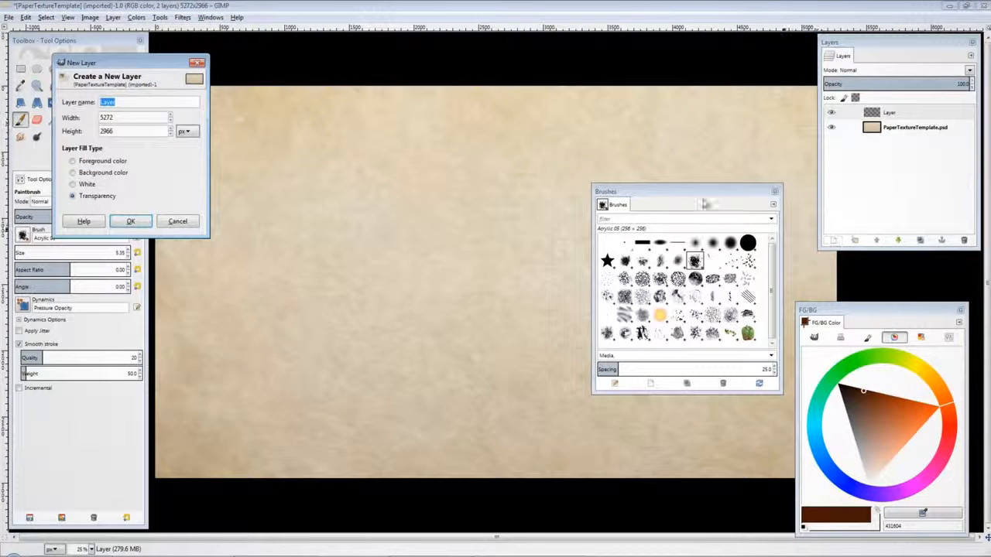
{"action": "left_click", "coordinate": [144, 219]}
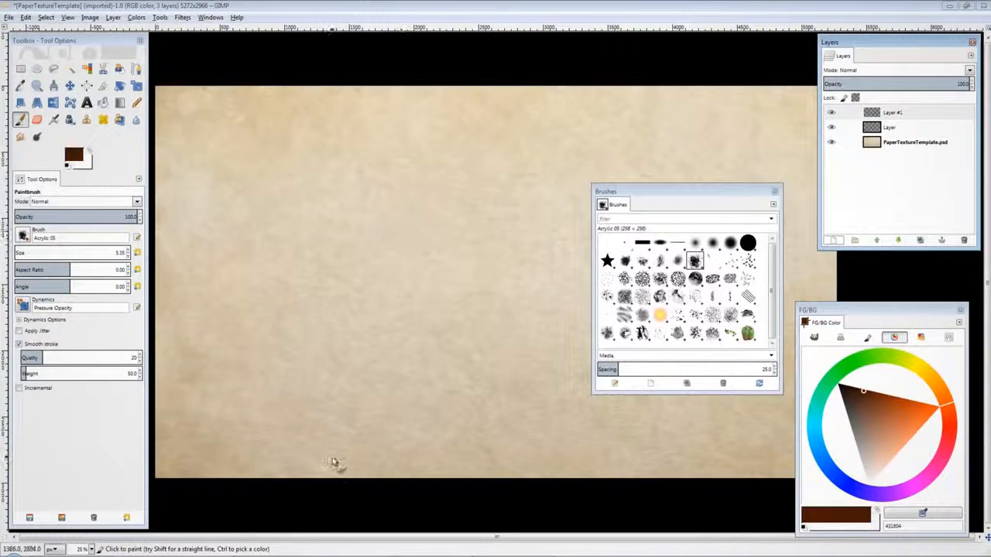
Step: Sketch a girl's face, eyes, nose and hair outline with brown brush strokes
{"action": "mouse_move", "coordinate": [401, 243]}
{"action": "left_mouse_down"}
{"action": "mouse_move", "coordinate": [408, 285]}
{"action": "mouse_move", "coordinate": [402, 199]}
{"action": "mouse_move", "coordinate": [437, 172]}
{"action": "mouse_move", "coordinate": [490, 218]}
{"action": "mouse_move", "coordinate": [397, 202]}
{"action": "mouse_move", "coordinate": [406, 262]}
{"action": "left_mouse_up"}
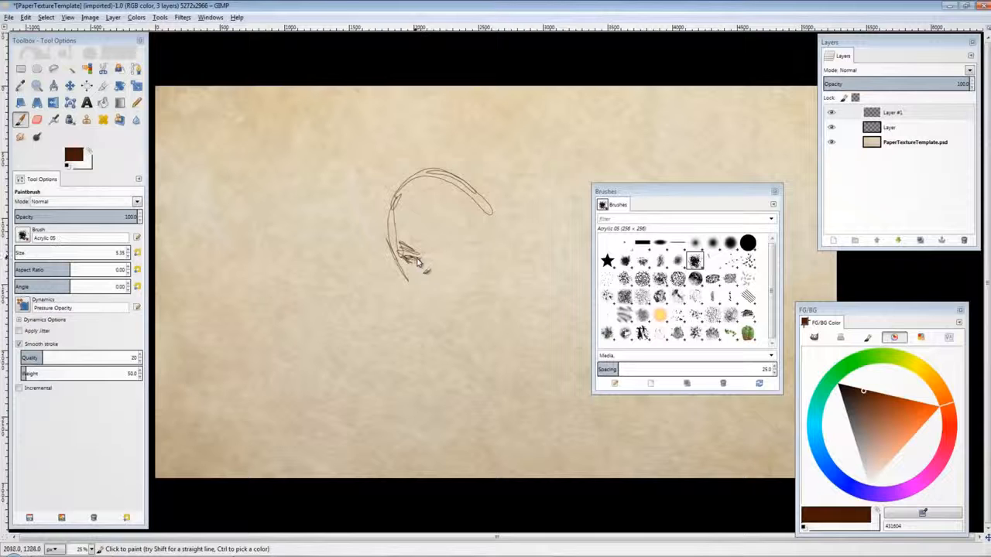
{"action": "left_click_drag", "start_coordinate": [407, 256], "coordinate": [431, 266]}
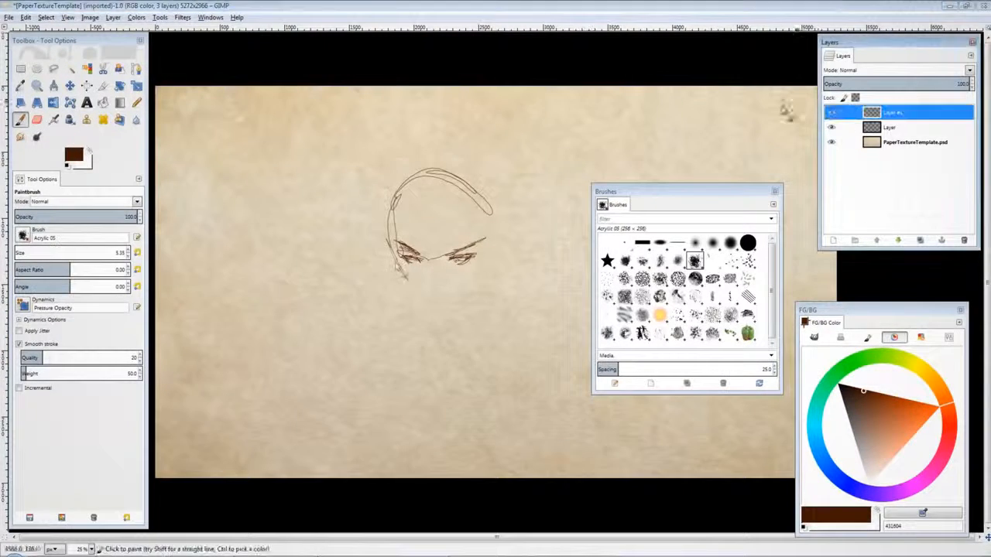
{"action": "mouse_move", "coordinate": [407, 275]}
{"action": "left_mouse_down"}
{"action": "mouse_move", "coordinate": [442, 325]}
{"action": "mouse_move", "coordinate": [480, 292]}
{"action": "left_mouse_up"}
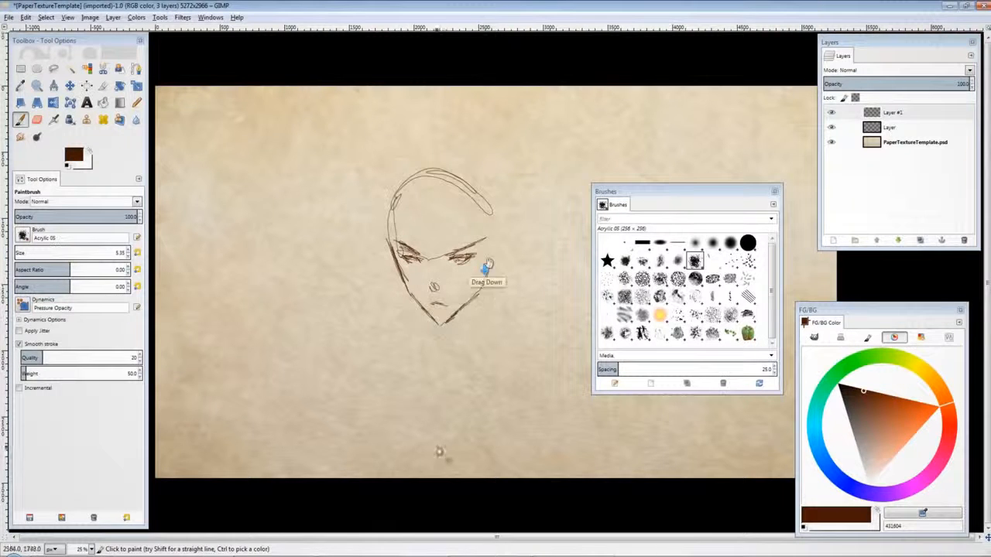
{"action": "key", "text": "Page_Down"}
{"action": "left_click_drag", "start_coordinate": [396, 194], "coordinate": [390, 243]}
{"action": "left_click_drag", "start_coordinate": [401, 167], "coordinate": [446, 238]}
{"action": "key", "text": "Page_Down"}
{"action": "left_click_drag", "start_coordinate": [396, 193], "coordinate": [457, 237]}
{"action": "left_click_drag", "start_coordinate": [455, 199], "coordinate": [485, 241]}
{"action": "left_click_drag", "start_coordinate": [465, 206], "coordinate": [484, 256]}
{"action": "left_click_drag", "start_coordinate": [481, 200], "coordinate": [493, 256]}
{"action": "left_click_drag", "start_coordinate": [401, 249], "coordinate": [405, 267]}
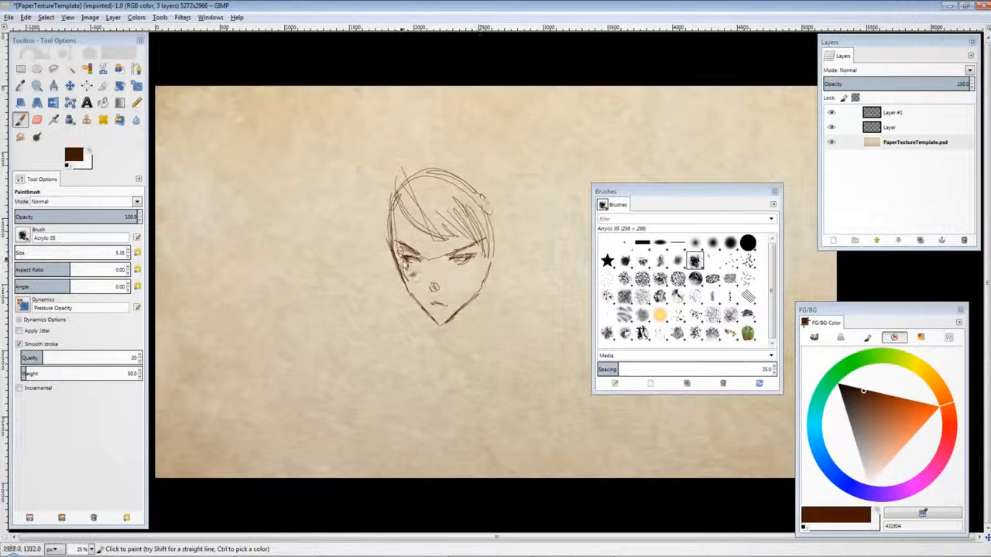
{"action": "left_click_drag", "start_coordinate": [470, 261], "coordinate": [455, 259]}
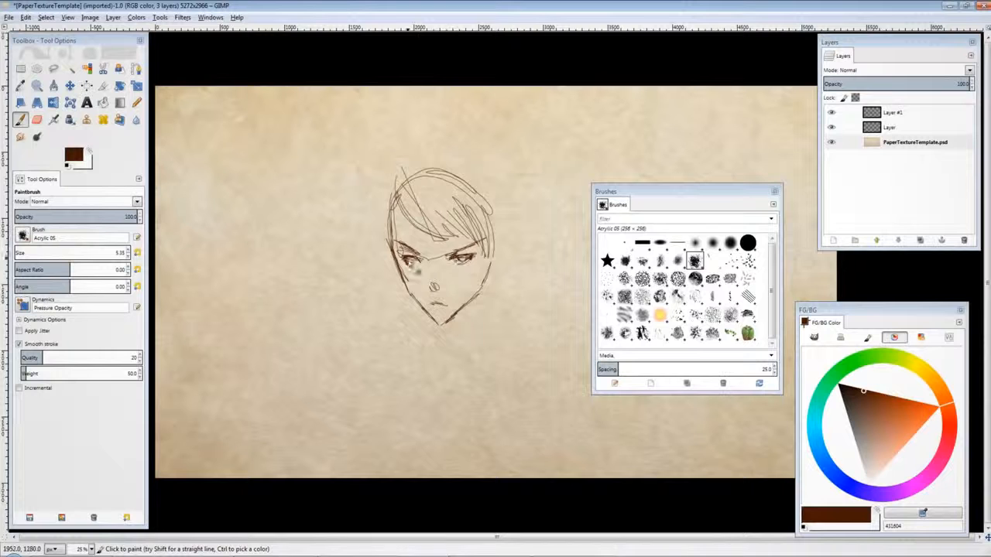
{"action": "left_click_drag", "start_coordinate": [396, 184], "coordinate": [380, 283]}
{"action": "left_click_drag", "start_coordinate": [496, 244], "coordinate": [512, 283]}
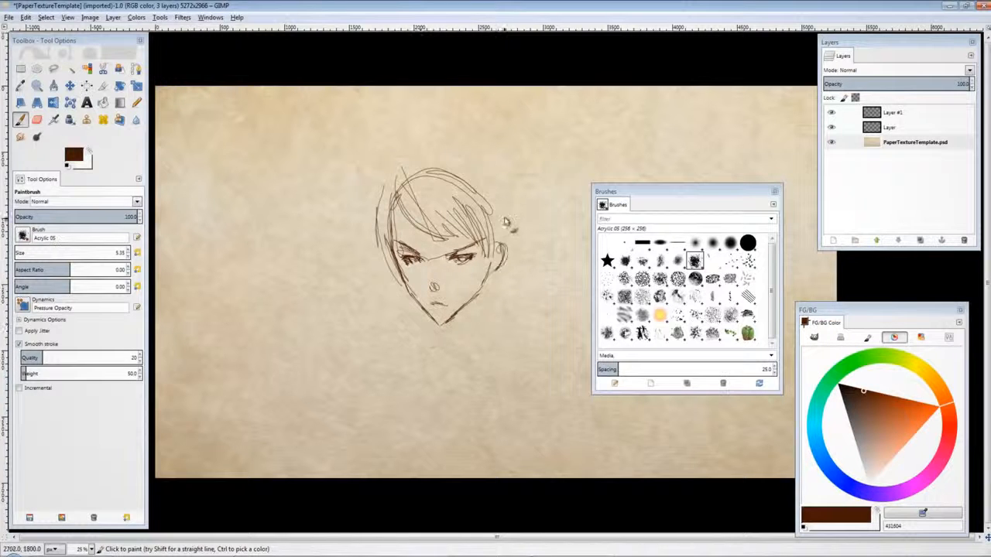
{"action": "left_click_drag", "start_coordinate": [503, 198], "coordinate": [520, 265]}
{"action": "left_click_drag", "start_coordinate": [387, 150], "coordinate": [496, 166]}
Step: Extend the sketch with more hair, neck, shoulders and torso strokes
{"action": "key", "text": "Page_Up"}
{"action": "mouse_move", "coordinate": [486, 288]}
{"action": "left_mouse_down"}
{"action": "mouse_move", "coordinate": [461, 333]}
{"action": "mouse_move", "coordinate": [465, 348]}
{"action": "left_mouse_up"}
{"action": "left_click_drag", "start_coordinate": [495, 287], "coordinate": [503, 332]}
{"action": "left_click_drag", "start_coordinate": [515, 263], "coordinate": [496, 306]}
{"action": "left_click_drag", "start_coordinate": [387, 201], "coordinate": [379, 335]}
{"action": "left_click_drag", "start_coordinate": [514, 203], "coordinate": [511, 334]}
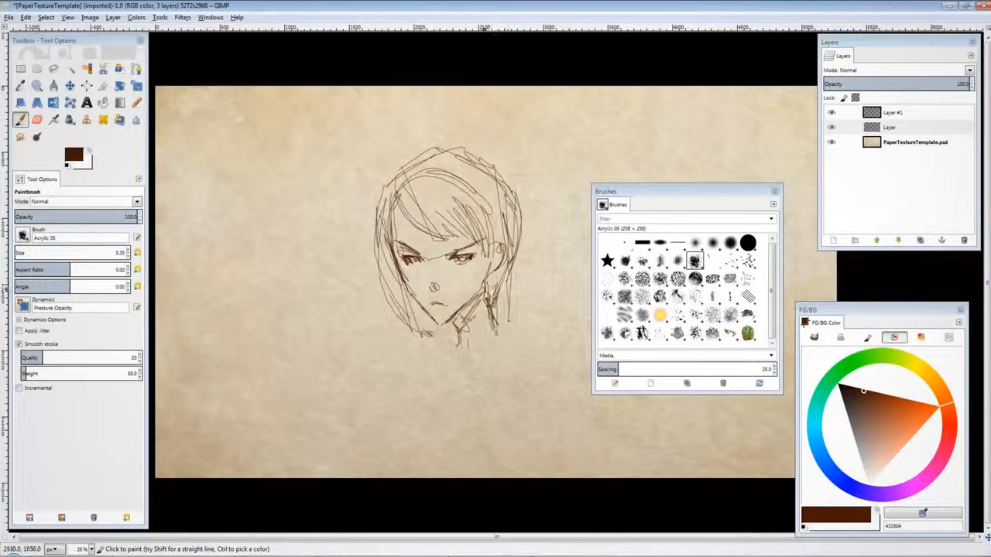
{"action": "left_click_drag", "start_coordinate": [495, 287], "coordinate": [452, 333]}
{"action": "mouse_move", "coordinate": [474, 259]}
{"action": "left_mouse_down"}
{"action": "mouse_move", "coordinate": [450, 262]}
{"action": "mouse_move", "coordinate": [476, 246]}
{"action": "left_mouse_up"}
{"action": "left_click_drag", "start_coordinate": [398, 256], "coordinate": [427, 313]}
{"action": "mouse_move", "coordinate": [395, 196]}
{"action": "left_mouse_down"}
{"action": "mouse_move", "coordinate": [400, 257]}
{"action": "mouse_move", "coordinate": [419, 259]}
{"action": "left_mouse_up"}
{"action": "left_click_drag", "start_coordinate": [533, 280], "coordinate": [522, 307]}
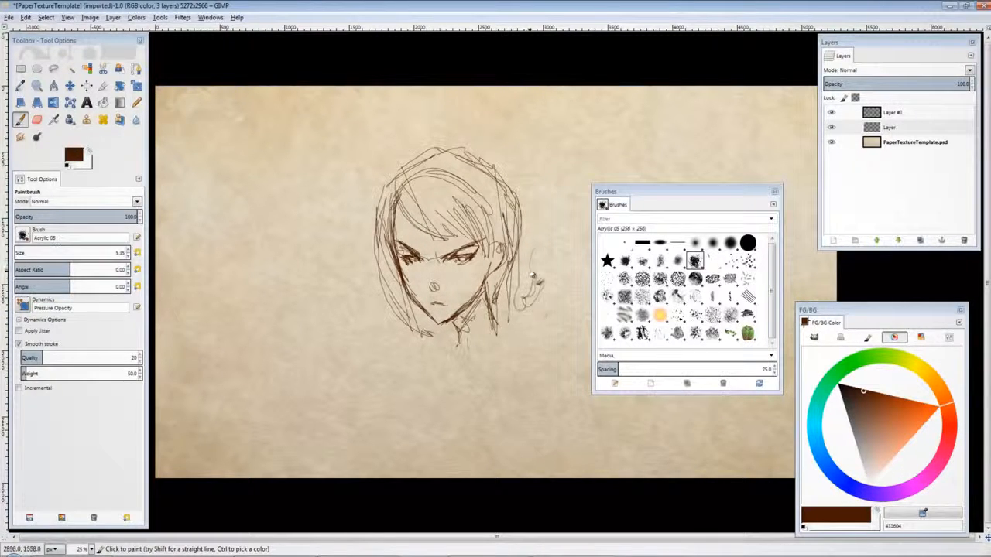
{"action": "left_click_drag", "start_coordinate": [578, 204], "coordinate": [548, 259]}
{"action": "left_click_drag", "start_coordinate": [525, 317], "coordinate": [553, 342]}
{"action": "left_click_drag", "start_coordinate": [495, 338], "coordinate": [551, 356]}
{"action": "left_click_drag", "start_coordinate": [457, 341], "coordinate": [427, 372]}
{"action": "left_click_drag", "start_coordinate": [451, 384], "coordinate": [524, 352]}
{"action": "left_click_drag", "start_coordinate": [457, 360], "coordinate": [502, 380]}
{"action": "left_click_drag", "start_coordinate": [424, 352], "coordinate": [406, 434]}
{"action": "left_click_drag", "start_coordinate": [379, 424], "coordinate": [480, 456]}
{"action": "left_click_drag", "start_coordinate": [542, 341], "coordinate": [526, 422]}
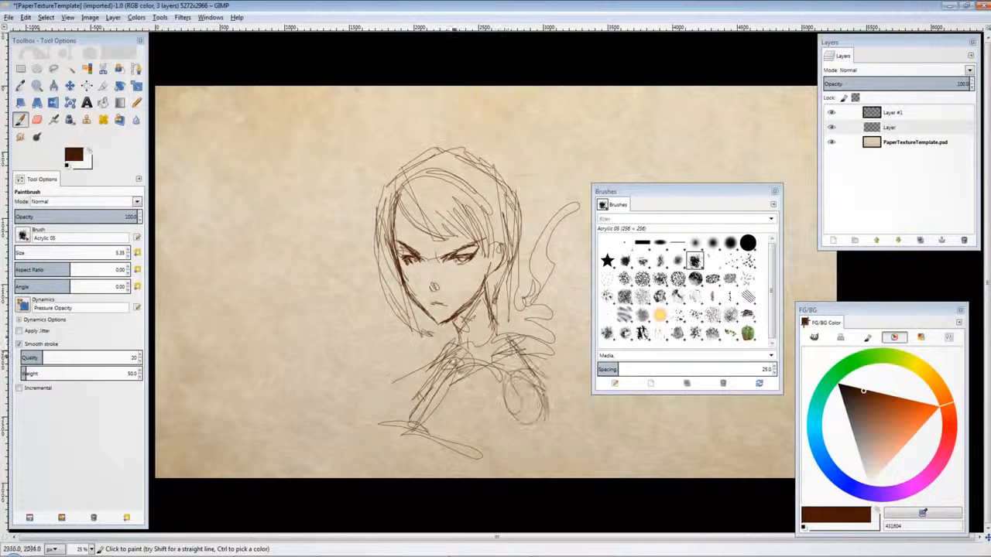
{"action": "left_click_drag", "start_coordinate": [465, 310], "coordinate": [418, 375]}
{"action": "left_click_drag", "start_coordinate": [387, 256], "coordinate": [410, 345]}
{"action": "left_click_drag", "start_coordinate": [380, 189], "coordinate": [402, 246]}
{"action": "left_click_drag", "start_coordinate": [456, 329], "coordinate": [383, 427]}
{"action": "mouse_move", "coordinate": [503, 364]}
{"action": "left_mouse_down"}
{"action": "mouse_move", "coordinate": [515, 418]}
{"action": "mouse_move", "coordinate": [534, 448]}
{"action": "left_mouse_up"}
{"action": "mouse_move", "coordinate": [455, 235]}
{"action": "left_mouse_down"}
{"action": "mouse_move", "coordinate": [422, 256]}
{"action": "mouse_move", "coordinate": [499, 259]}
{"action": "mouse_move", "coordinate": [507, 275]}
{"action": "left_mouse_up"}
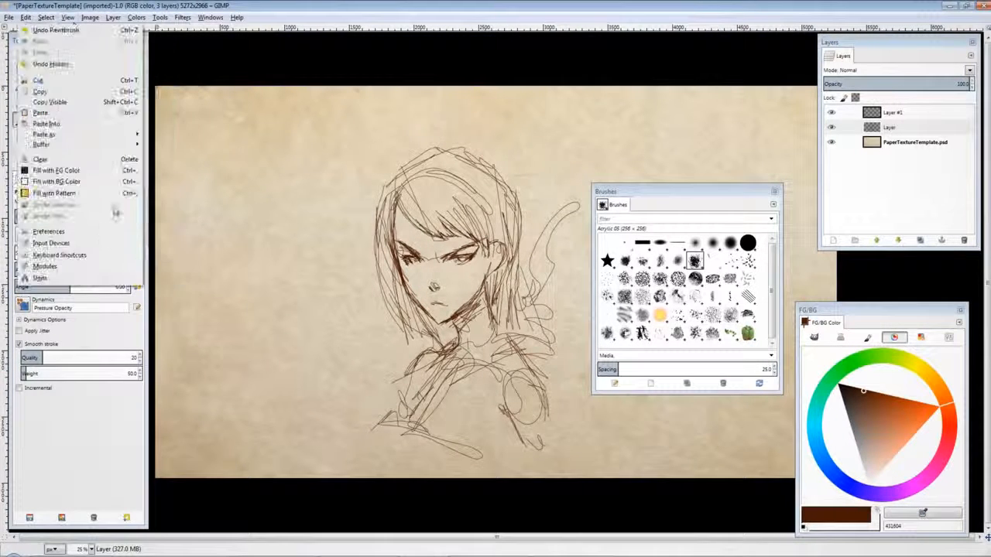
Step: Merge the sketch layers down into the paper texture and flip the image horizontally
{"action": "key", "text": "shift+f"}
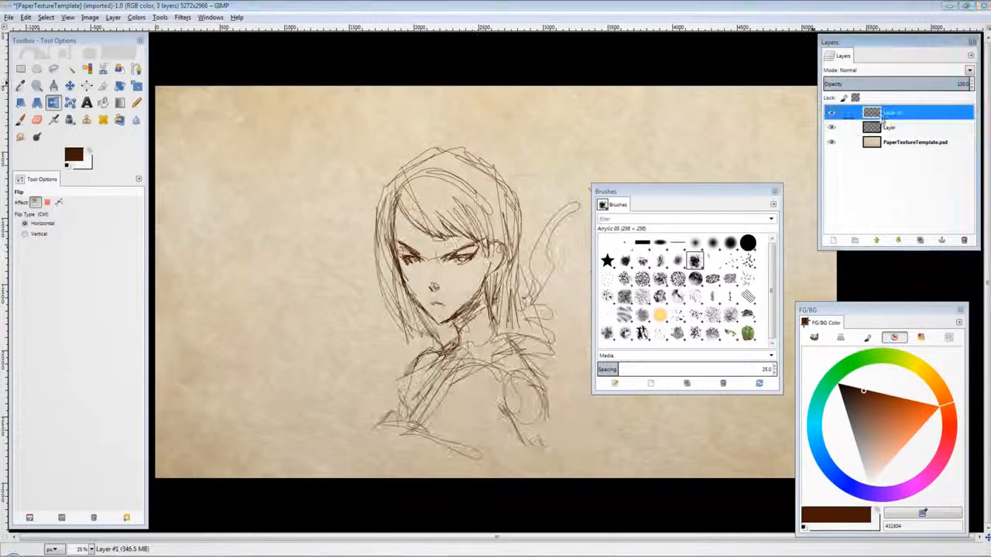
{"action": "right_click", "coordinate": [836, 112]}
{"action": "left_click", "coordinate": [866, 201]}
{"action": "left_click", "coordinate": [832, 114]}
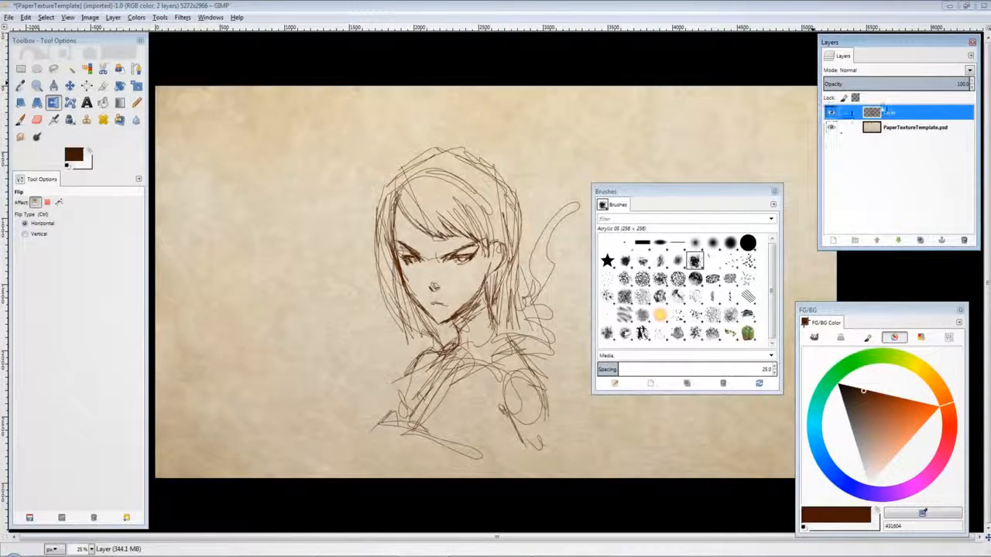
{"action": "right_click", "coordinate": [913, 113]}
{"action": "left_click", "coordinate": [858, 188]}
{"action": "left_click", "coordinate": [433, 144]}
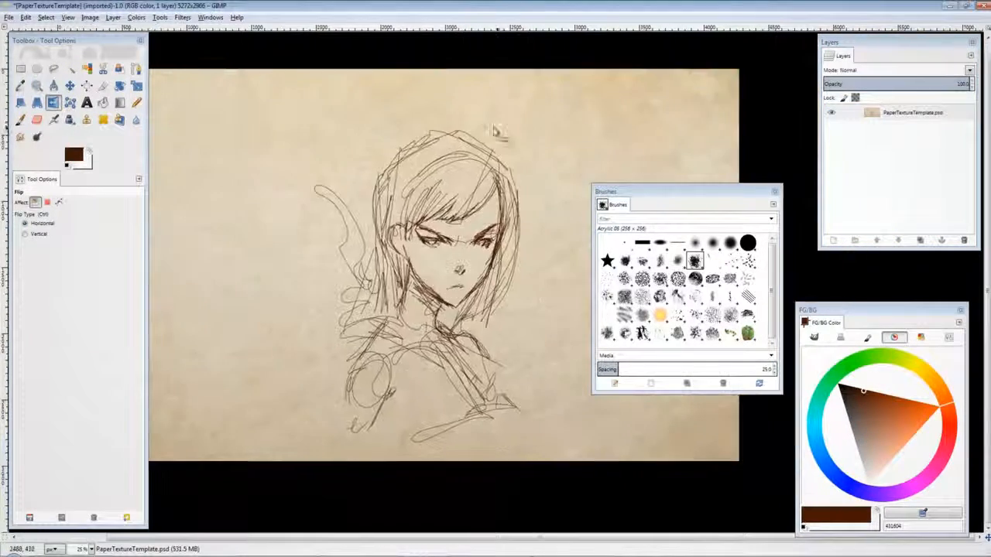
Step: Refine the flipped sketch with more brown strokes, adding glasses and body lines
{"action": "key", "text": "p"}
{"action": "left_click_drag", "start_coordinate": [350, 378], "coordinate": [341, 445]}
{"action": "left_click_drag", "start_coordinate": [347, 364], "coordinate": [323, 451]}
{"action": "left_click_drag", "start_coordinate": [405, 306], "coordinate": [449, 333]}
{"action": "mouse_move", "coordinate": [402, 294]}
{"action": "left_mouse_down"}
{"action": "mouse_move", "coordinate": [375, 337]}
{"action": "mouse_move", "coordinate": [478, 386]}
{"action": "left_mouse_up"}
{"action": "left_click_drag", "start_coordinate": [438, 309], "coordinate": [458, 336]}
{"action": "mouse_move", "coordinate": [418, 240]}
{"action": "left_mouse_down"}
{"action": "mouse_move", "coordinate": [504, 246]}
{"action": "mouse_move", "coordinate": [418, 252]}
{"action": "mouse_move", "coordinate": [395, 227]}
{"action": "left_mouse_up"}
{"action": "left_click_drag", "start_coordinate": [462, 353], "coordinate": [494, 401]}
{"action": "left_click_drag", "start_coordinate": [489, 419], "coordinate": [473, 438]}
{"action": "left_click_drag", "start_coordinate": [508, 415], "coordinate": [504, 431]}
{"action": "left_click_drag", "start_coordinate": [405, 295], "coordinate": [393, 318]}
{"action": "left_click_drag", "start_coordinate": [348, 405], "coordinate": [318, 425]}
{"action": "left_click_drag", "start_coordinate": [345, 408], "coordinate": [328, 453]}
{"action": "left_click_drag", "start_coordinate": [318, 420], "coordinate": [342, 432]}
{"action": "mouse_move", "coordinate": [345, 361]}
{"action": "left_mouse_down"}
{"action": "mouse_move", "coordinate": [350, 406]}
{"action": "mouse_move", "coordinate": [410, 408]}
{"action": "left_mouse_up"}
{"action": "left_click_drag", "start_coordinate": [384, 416], "coordinate": [402, 440]}
{"action": "left_click_drag", "start_coordinate": [494, 199], "coordinate": [485, 221]}
{"action": "left_click_drag", "start_coordinate": [465, 230], "coordinate": [469, 243]}
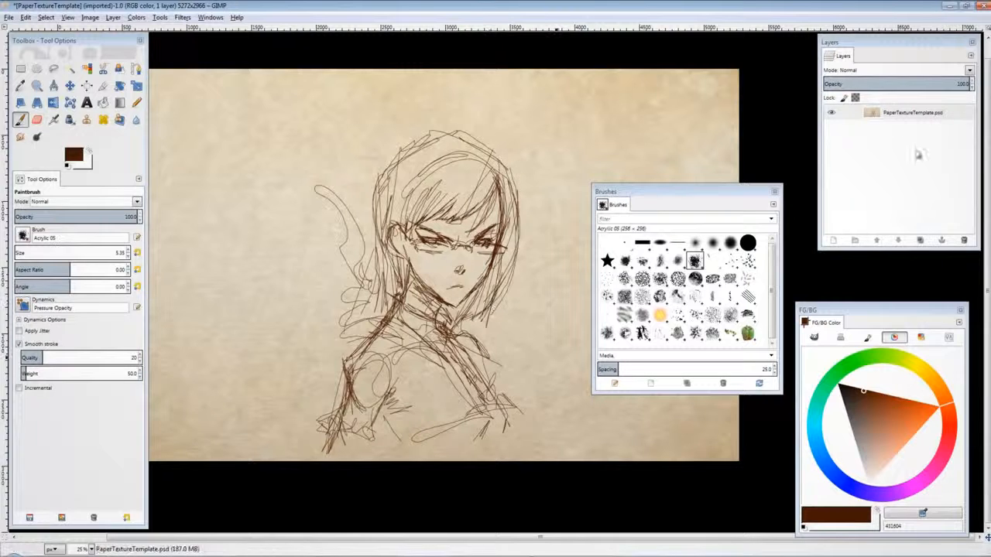
Step: Add a new layer, choose the 2. Hardness 100 brush and an orange colour, and paint a trial stroke
{"action": "key", "text": "shift+ctrl+n"}
{"action": "key", "text": "Return"}
{"action": "left_click_drag", "start_coordinate": [728, 405], "coordinate": [745, 418]}
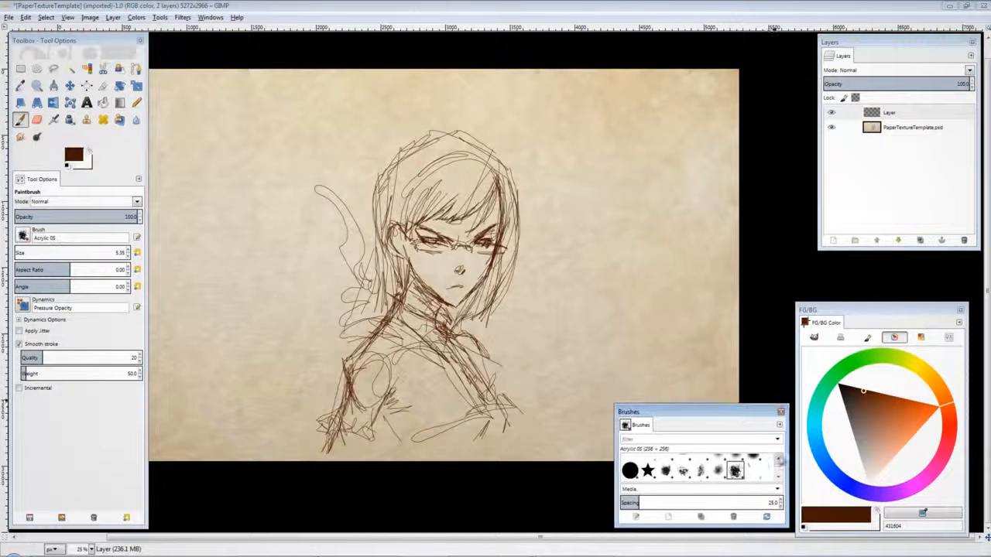
{"action": "left_click", "coordinate": [777, 459]}
{"action": "left_click", "coordinate": [630, 477]}
{"action": "left_click", "coordinate": [894, 410]}
{"action": "left_click_drag", "start_coordinate": [548, 168], "coordinate": [534, 223]}
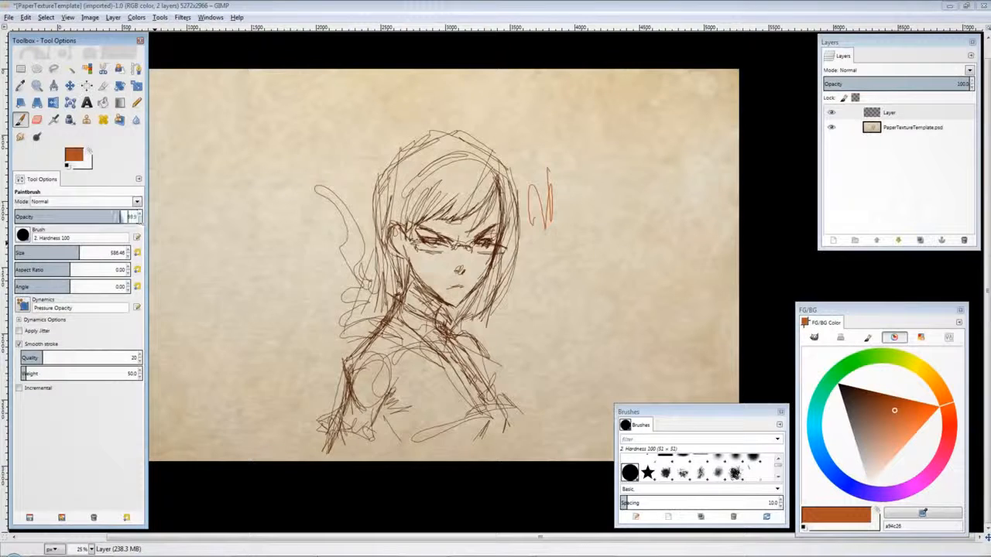
Step: Lower the brush opacity, enlarge the brush, and block in a large orange base with purple shading over the figure
{"action": "left_click_drag", "start_coordinate": [140, 220], "coordinate": [58, 218]}
{"action": "left_click", "coordinate": [89, 253]}
{"action": "mouse_move", "coordinate": [418, 155]}
{"action": "left_mouse_down"}
{"action": "mouse_move", "coordinate": [333, 352]}
{"action": "mouse_move", "coordinate": [423, 114]}
{"action": "mouse_move", "coordinate": [563, 440]}
{"action": "left_mouse_up"}
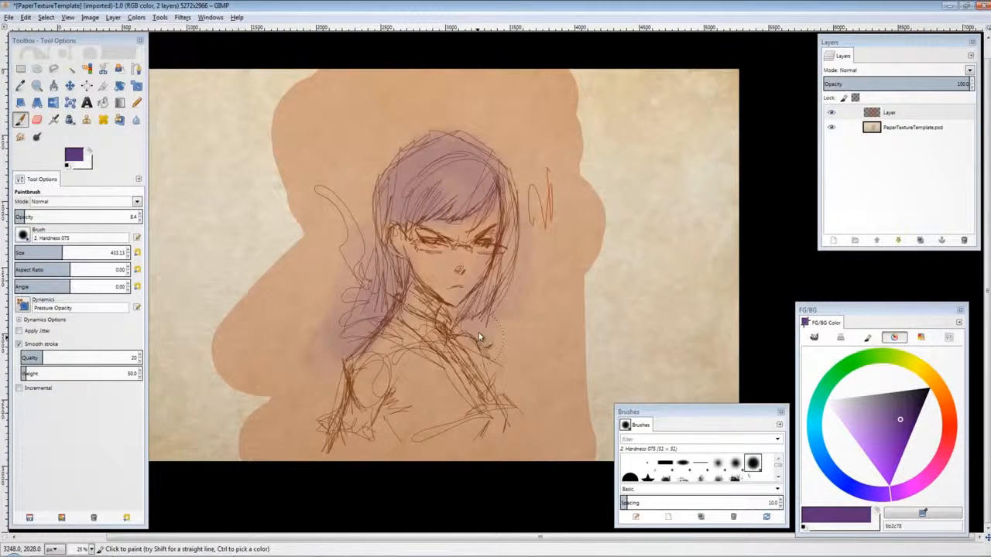
{"action": "left_click_drag", "start_coordinate": [478, 334], "coordinate": [373, 213]}
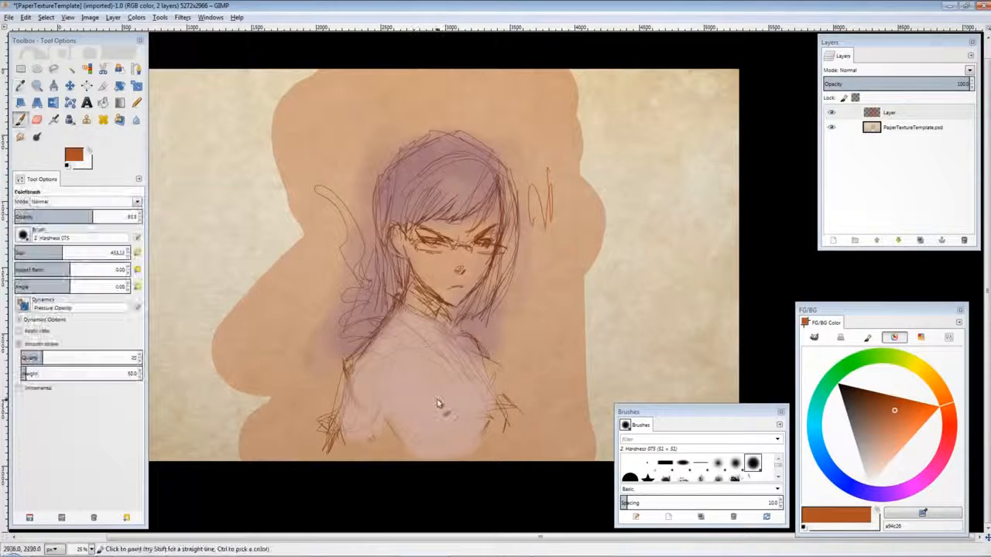
Step: Set up the 2. Block 02 brush at size about 131 and angle about -89.5, testing and undoing a stroke
{"action": "key", "text": "p"}
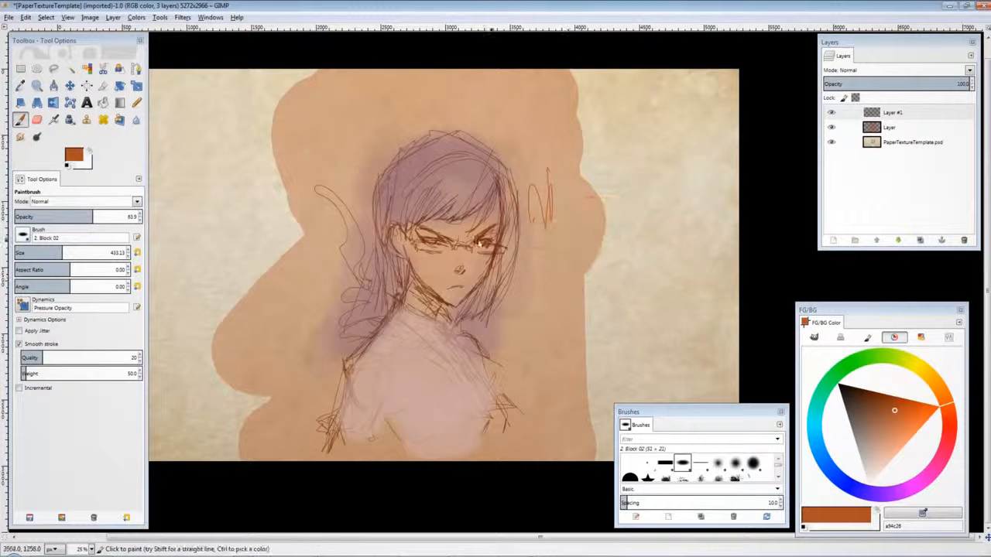
{"action": "key", "text": "bracketleft"}
{"action": "left_click", "coordinate": [45, 254]}
{"action": "left_click", "coordinate": [48, 287]}
{"action": "mouse_move", "coordinate": [362, 133]}
{"action": "left_mouse_down"}
{"action": "mouse_move", "coordinate": [490, 113]}
{"action": "mouse_move", "coordinate": [555, 213]}
{"action": "left_mouse_up"}
{"action": "key", "text": "ctrl+z"}
Step: Pick a dark purple foreground colour from the colour wheel
{"action": "left_click", "coordinate": [872, 493]}
{"action": "left_click", "coordinate": [900, 423]}
{"action": "right_click", "coordinate": [892, 491]}
{"action": "left_click", "coordinate": [897, 492]}
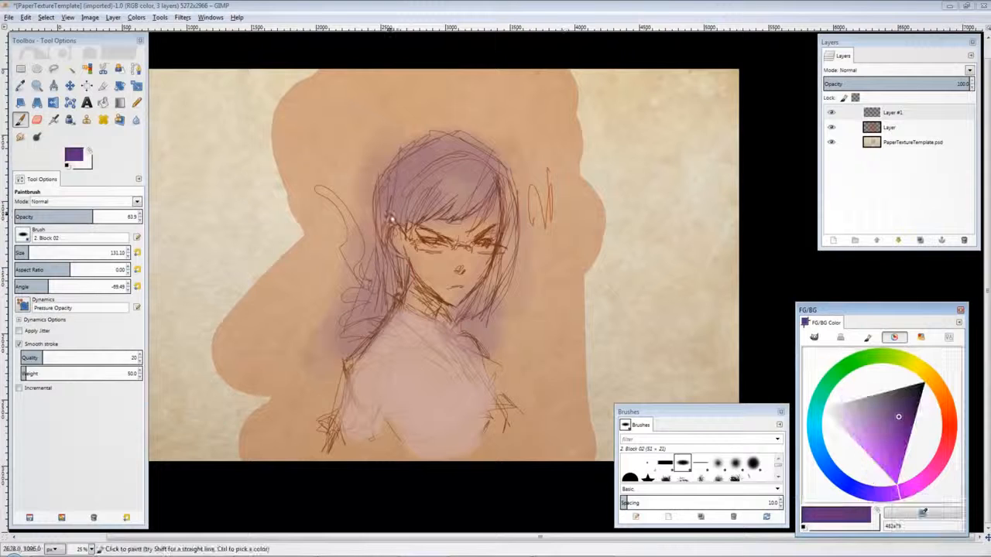
Step: Paint dark purple strokes on the hair, adjusting the colour and lowering brush opacity to 31.5
{"action": "left_click_drag", "start_coordinate": [399, 222], "coordinate": [402, 201]}
{"action": "left_click_drag", "start_coordinate": [890, 407], "coordinate": [892, 400]}
{"action": "left_click_drag", "start_coordinate": [402, 213], "coordinate": [422, 178]}
{"action": "left_click", "coordinate": [889, 128]}
{"action": "left_click", "coordinate": [53, 216]}
{"action": "left_click_drag", "start_coordinate": [430, 217], "coordinate": [491, 198]}
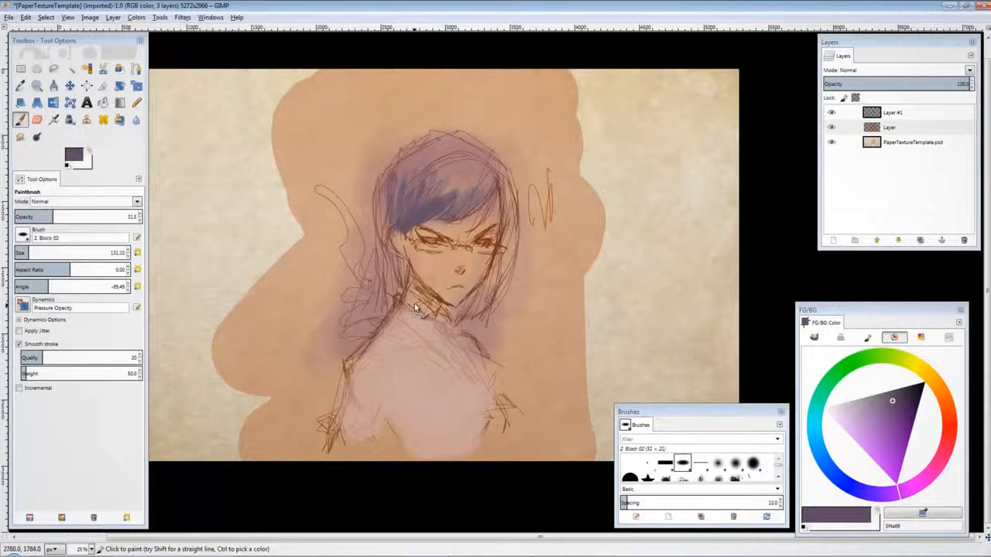
Step: Set the top layer's blend mode to Multiply
{"action": "left_click", "coordinate": [897, 70]}
{"action": "left_click", "coordinate": [844, 155]}
{"action": "left_click_drag", "start_coordinate": [921, 85], "coordinate": [957, 83]}
{"action": "left_click", "coordinate": [928, 71]}
{"action": "left_click", "coordinate": [882, 82]}
{"action": "left_click", "coordinate": [890, 112]}
{"action": "left_click", "coordinate": [905, 72]}
{"action": "left_click", "coordinate": [860, 171]}
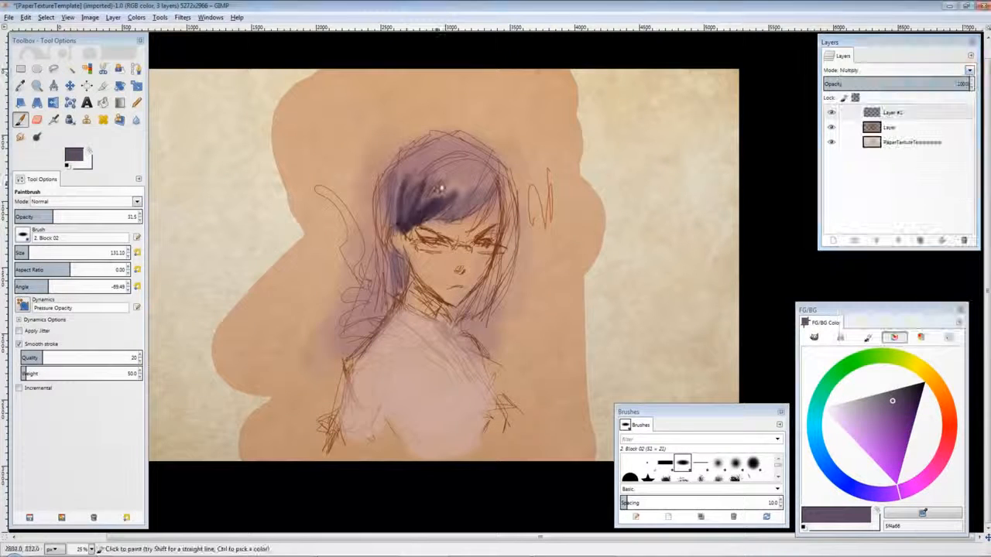
Step: Paint the hair with dark purple strokes on the Multiply layer, undoing the last stroke
{"action": "mouse_move", "coordinate": [449, 182]}
{"action": "left_mouse_down"}
{"action": "mouse_move", "coordinate": [398, 221]}
{"action": "mouse_move", "coordinate": [394, 174]}
{"action": "left_mouse_up"}
{"action": "left_click_drag", "start_coordinate": [441, 216], "coordinate": [468, 221]}
{"action": "left_click_drag", "start_coordinate": [396, 232], "coordinate": [368, 316]}
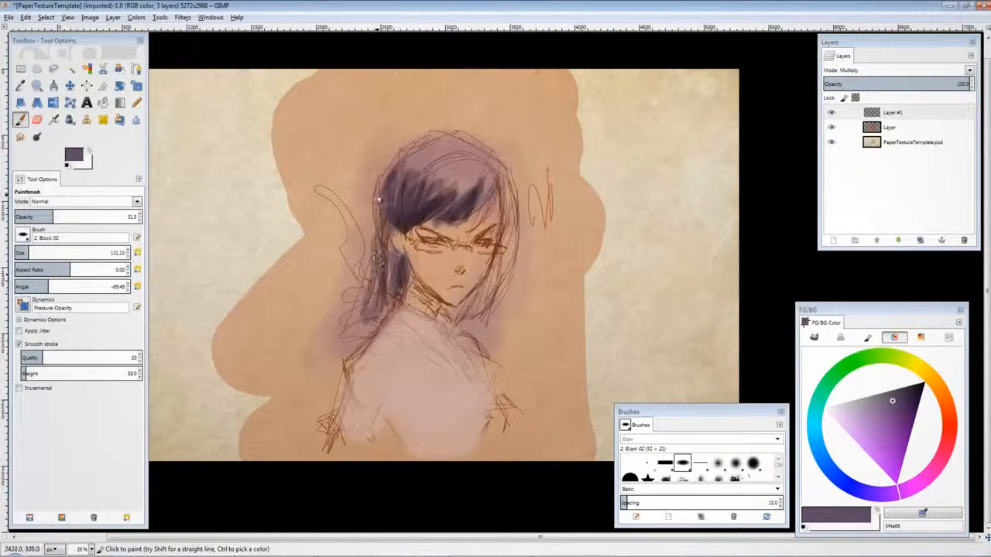
{"action": "mouse_move", "coordinate": [377, 200]}
{"action": "left_mouse_down"}
{"action": "mouse_move", "coordinate": [379, 298]}
{"action": "mouse_move", "coordinate": [353, 352]}
{"action": "left_mouse_up"}
{"action": "left_click_drag", "start_coordinate": [500, 189], "coordinate": [503, 286]}
{"action": "left_click_drag", "start_coordinate": [464, 142], "coordinate": [434, 152]}
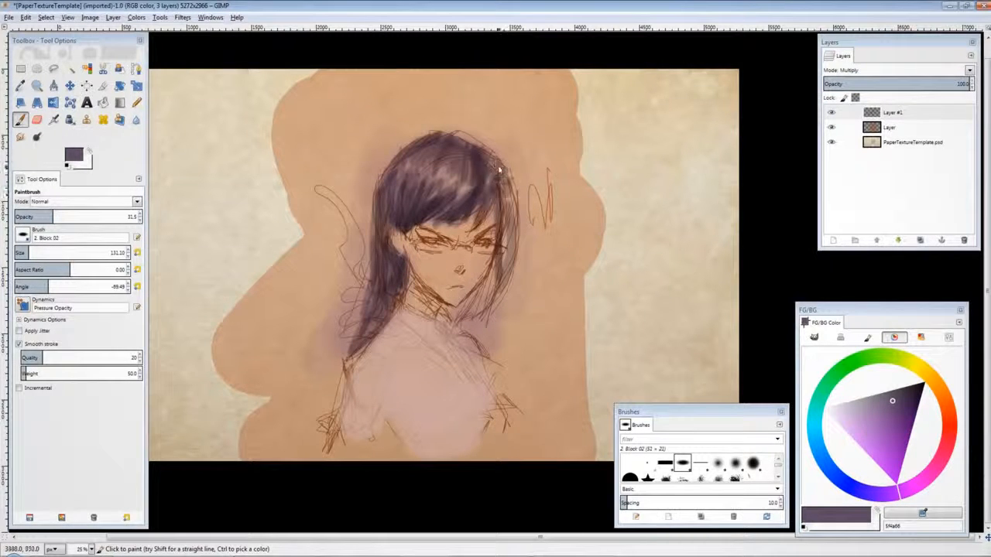
{"action": "left_click_drag", "start_coordinate": [501, 182], "coordinate": [505, 313]}
{"action": "left_click_drag", "start_coordinate": [501, 252], "coordinate": [489, 352]}
{"action": "left_click_drag", "start_coordinate": [412, 277], "coordinate": [413, 316]}
{"action": "key", "text": "ctrl+z"}
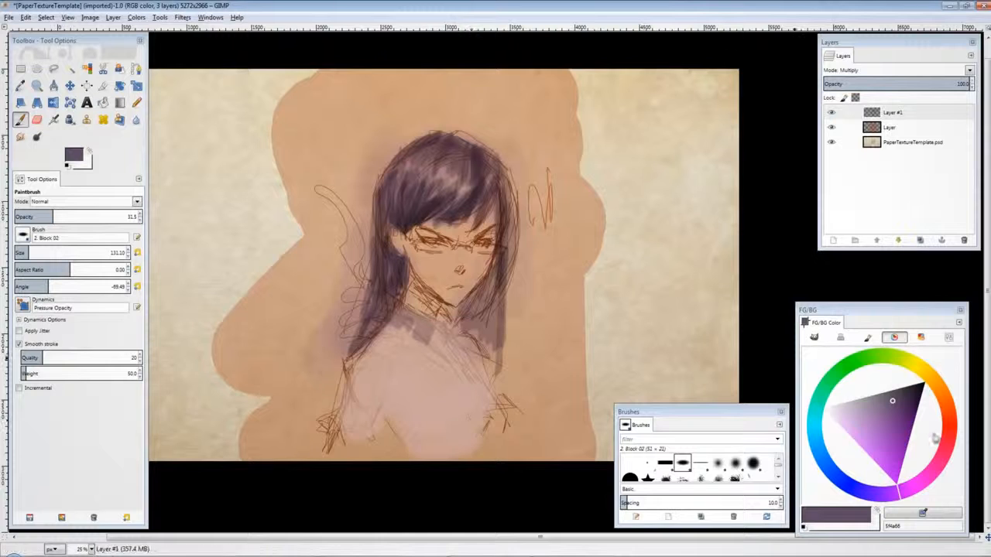
Step: Pick a brown colour and paint a stroke across the hair
{"action": "left_click", "coordinate": [946, 408]}
{"action": "left_click_drag", "start_coordinate": [890, 399], "coordinate": [873, 402]}
{"action": "left_click_drag", "start_coordinate": [417, 248], "coordinate": [433, 294]}
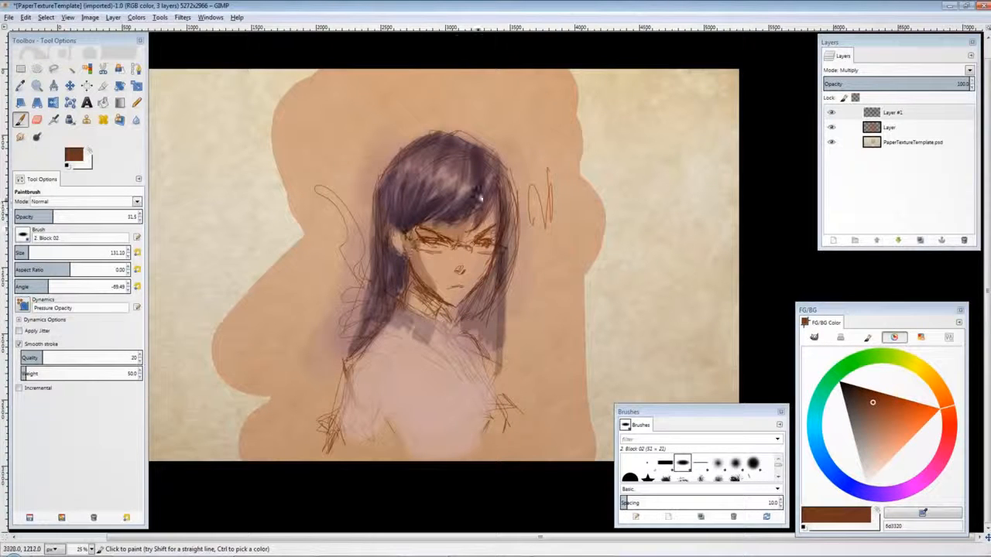
Step: Paint a brown stroke along the hair's edge, then light lavender strokes across the shirt
{"action": "left_click_drag", "start_coordinate": [353, 350], "coordinate": [326, 393]}
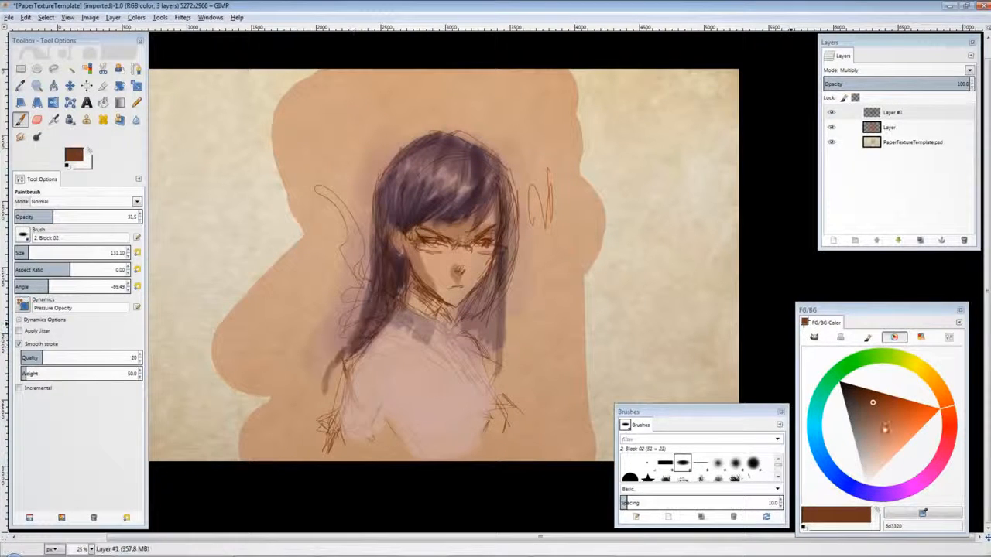
{"action": "left_click", "coordinate": [899, 491]}
{"action": "left_click", "coordinate": [871, 407]}
{"action": "left_click_drag", "start_coordinate": [390, 377], "coordinate": [376, 418]}
{"action": "left_click", "coordinate": [844, 411]}
{"action": "mouse_move", "coordinate": [352, 370]}
{"action": "left_mouse_down"}
{"action": "mouse_move", "coordinate": [362, 401]}
{"action": "mouse_move", "coordinate": [447, 342]}
{"action": "mouse_move", "coordinate": [418, 437]}
{"action": "left_mouse_up"}
{"action": "left_click_drag", "start_coordinate": [438, 428], "coordinate": [484, 413]}
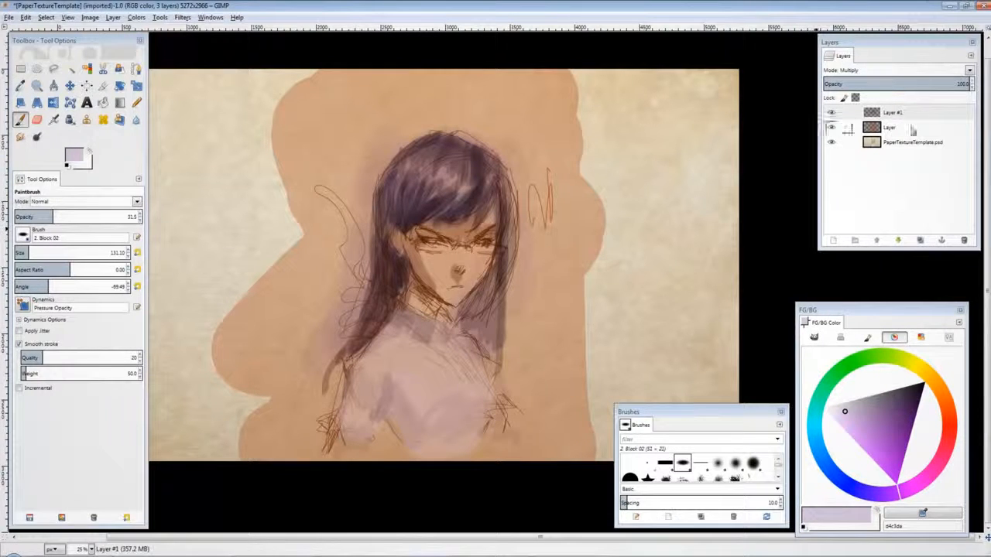
{"action": "right_click", "coordinate": [859, 118]}
{"action": "left_click", "coordinate": [851, 397]}
{"action": "key", "text": "ctrl+z"}
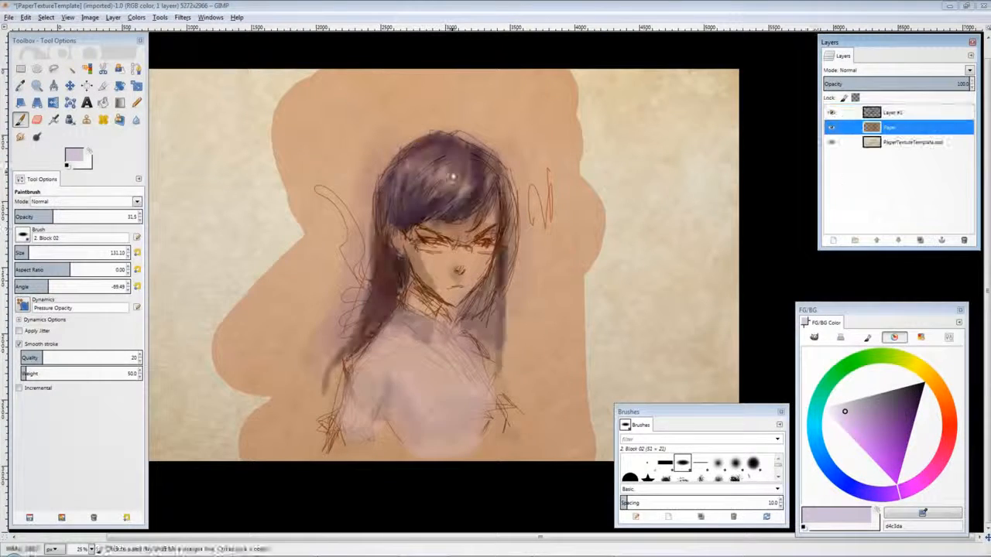
Step: Flatten the image and add a new transparent layer
{"action": "right_click", "coordinate": [914, 117]}
{"action": "left_click", "coordinate": [851, 396]}
{"action": "left_click", "coordinate": [833, 241]}
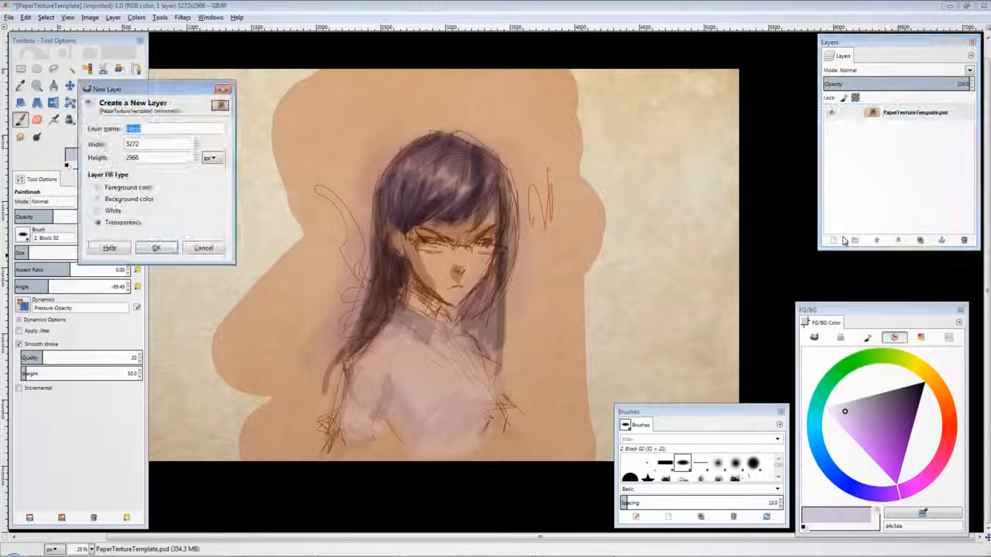
{"action": "key", "text": "Return"}
Step: Pick a pale colour and paint a highlight stroke across the shirt's upper chest on the new layer
{"action": "key", "text": "o"}
{"action": "left_click", "coordinate": [513, 144]}
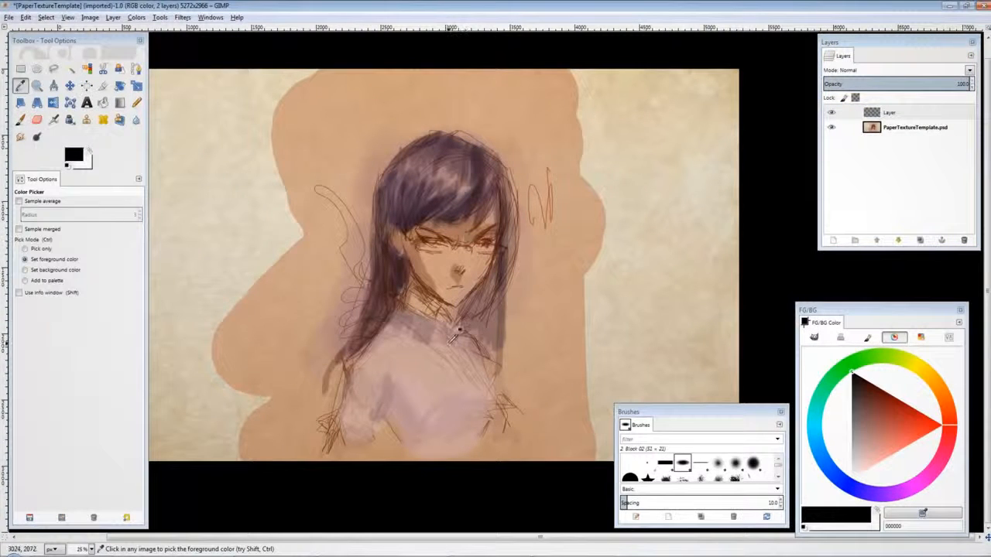
{"action": "key", "text": "p"}
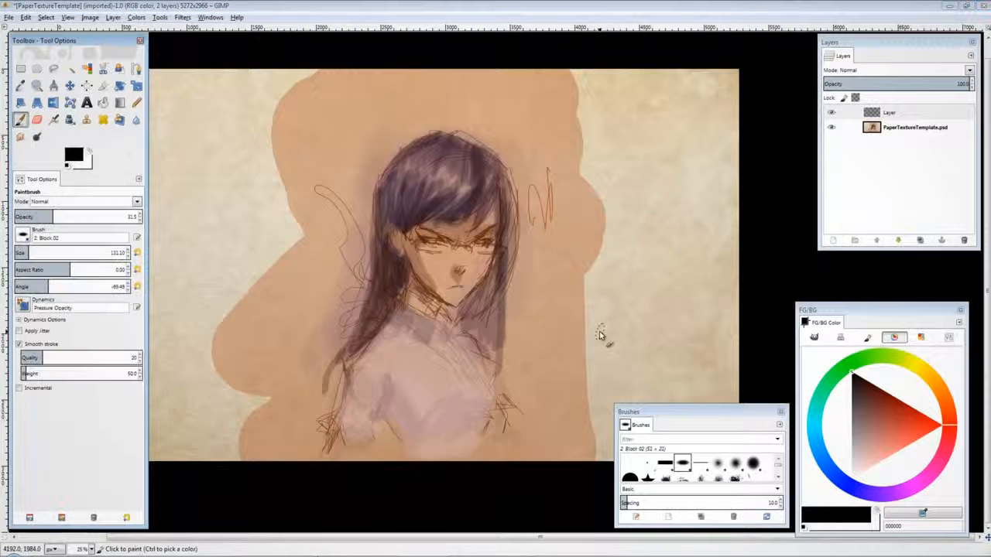
{"action": "left_click", "coordinate": [870, 492]}
{"action": "left_click", "coordinate": [855, 392]}
{"action": "left_click", "coordinate": [857, 488]}
{"action": "left_click", "coordinate": [850, 384]}
{"action": "mouse_move", "coordinate": [416, 349]}
{"action": "left_mouse_down"}
{"action": "mouse_move", "coordinate": [440, 373]}
{"action": "mouse_move", "coordinate": [492, 372]}
{"action": "left_mouse_up"}
Step: Paint broad red strokes over the background around the figure, enlarging the brush for wider sweeps
{"action": "left_click", "coordinate": [950, 424]}
{"action": "left_click", "coordinate": [907, 410]}
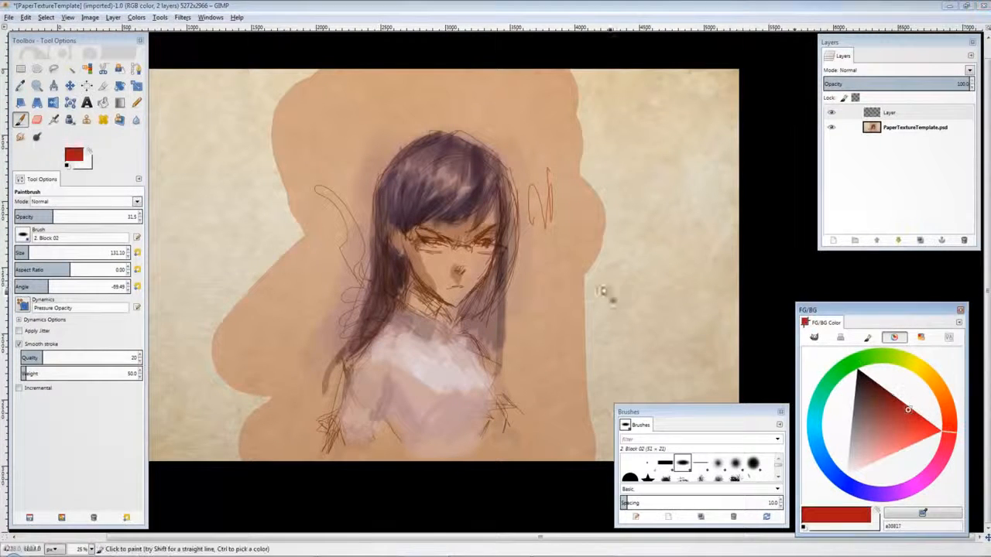
{"action": "mouse_move", "coordinate": [507, 135]}
{"action": "left_mouse_down"}
{"action": "mouse_move", "coordinate": [516, 197]}
{"action": "mouse_move", "coordinate": [509, 408]}
{"action": "mouse_move", "coordinate": [529, 453]}
{"action": "left_mouse_up"}
{"action": "left_click_drag", "start_coordinate": [500, 357], "coordinate": [508, 394]}
{"action": "left_click_drag", "start_coordinate": [379, 419], "coordinate": [397, 455]}
{"action": "left_click_drag", "start_coordinate": [319, 420], "coordinate": [317, 456]}
{"action": "mouse_move", "coordinate": [333, 434]}
{"action": "left_mouse_down"}
{"action": "mouse_move", "coordinate": [359, 316]}
{"action": "mouse_move", "coordinate": [368, 198]}
{"action": "left_mouse_up"}
{"action": "mouse_move", "coordinate": [360, 213]}
{"action": "left_mouse_down"}
{"action": "mouse_move", "coordinate": [420, 128]}
{"action": "mouse_move", "coordinate": [482, 145]}
{"action": "mouse_move", "coordinate": [512, 167]}
{"action": "mouse_move", "coordinate": [476, 117]}
{"action": "left_mouse_up"}
{"action": "left_click", "coordinate": [67, 251]}
{"action": "mouse_move", "coordinate": [414, 91]}
{"action": "left_mouse_down"}
{"action": "mouse_move", "coordinate": [349, 186]}
{"action": "mouse_move", "coordinate": [331, 179]}
{"action": "mouse_move", "coordinate": [480, 85]}
{"action": "mouse_move", "coordinate": [546, 449]}
{"action": "mouse_move", "coordinate": [524, 84]}
{"action": "mouse_move", "coordinate": [286, 255]}
{"action": "mouse_move", "coordinate": [292, 522]}
{"action": "left_mouse_up"}
{"action": "left_click_drag", "start_coordinate": [569, 78], "coordinate": [577, 431]}
Step: Crop the image to a portrait-shaped rectangle around the girl
{"action": "left_click", "coordinate": [21, 69]}
{"action": "mouse_move", "coordinate": [318, 103]}
{"action": "left_mouse_down"}
{"action": "mouse_move", "coordinate": [480, 532]}
{"action": "mouse_move", "coordinate": [545, 462]}
{"action": "mouse_move", "coordinate": [531, 409]}
{"action": "mouse_move", "coordinate": [545, 283]}
{"action": "left_mouse_up"}
{"action": "left_click", "coordinate": [89, 17]}
{"action": "left_click", "coordinate": [103, 126]}
Step: Paint dark red strokes into the background beside the shoulders
{"action": "left_click", "coordinate": [898, 397]}
{"action": "left_click", "coordinate": [570, 361]}
{"action": "key", "text": "p"}
{"action": "left_click_drag", "start_coordinate": [377, 427], "coordinate": [382, 469]}
{"action": "left_click_drag", "start_coordinate": [331, 318], "coordinate": [324, 456]}
Step: Paint yellow eyes using the 2. Hardness 100 brush at size 8
{"action": "left_click", "coordinate": [898, 137]}
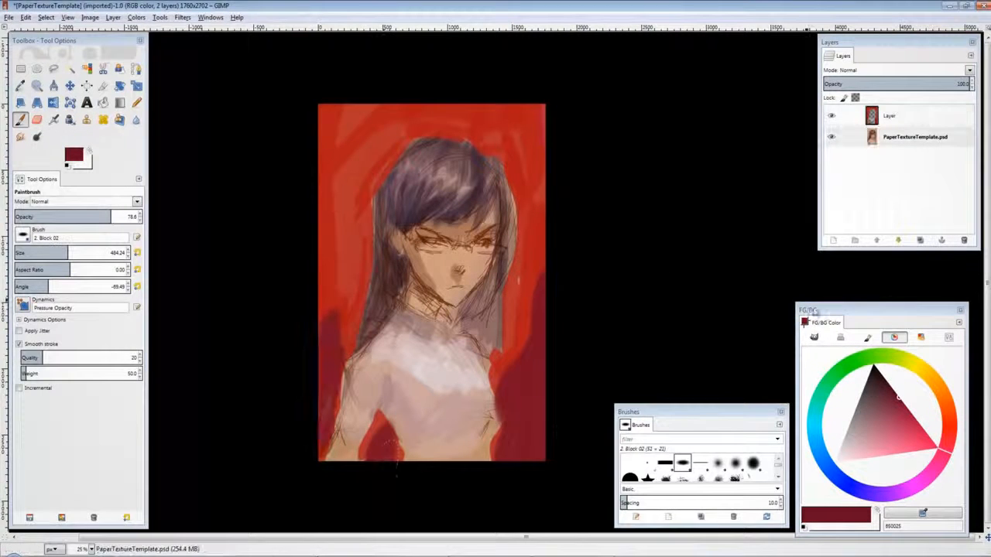
{"action": "left_click", "coordinate": [920, 363]}
{"action": "left_click", "coordinate": [909, 389]}
{"action": "left_click", "coordinate": [913, 406]}
{"action": "left_click", "coordinate": [925, 371]}
{"action": "left_click_drag", "start_coordinate": [60, 254], "coordinate": [15, 253]}
{"action": "left_click", "coordinate": [524, 237]}
{"action": "left_click", "coordinate": [778, 460]}
{"action": "left_click", "coordinate": [630, 477]}
{"action": "left_click", "coordinate": [129, 251]}
{"action": "left_click_drag", "start_coordinate": [425, 240], "coordinate": [438, 243]}
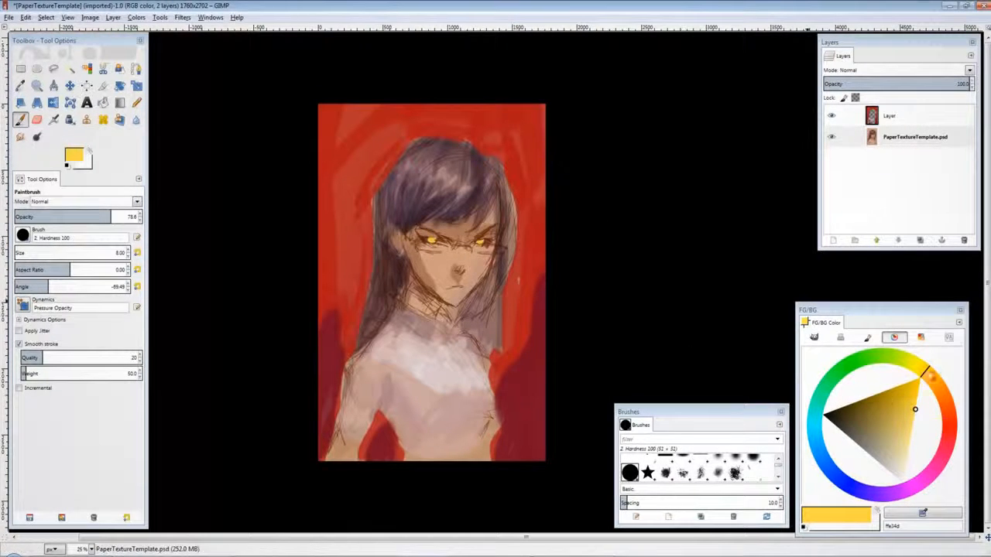
Step: Pick an off-white and paint faint light strokes across the eyes and nose bridge at 11.3 opacity
{"action": "left_click", "coordinate": [936, 384]}
{"action": "left_click", "coordinate": [896, 399]}
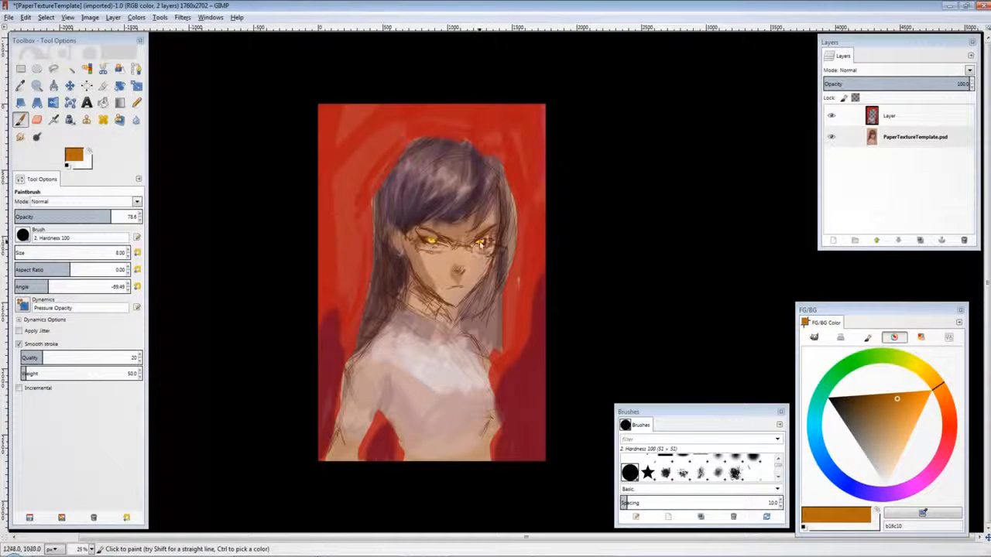
{"action": "left_click", "coordinate": [885, 473]}
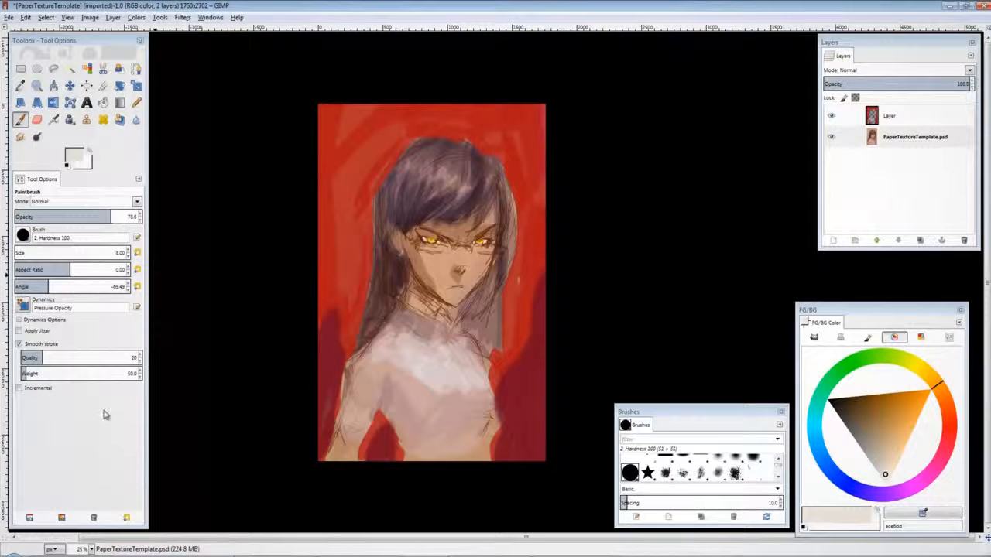
{"action": "left_click_drag", "start_coordinate": [108, 217], "coordinate": [28, 217]}
{"action": "left_click", "coordinate": [431, 254]}
{"action": "left_click", "coordinate": [21, 252]}
{"action": "left_click_drag", "start_coordinate": [430, 253], "coordinate": [441, 253]}
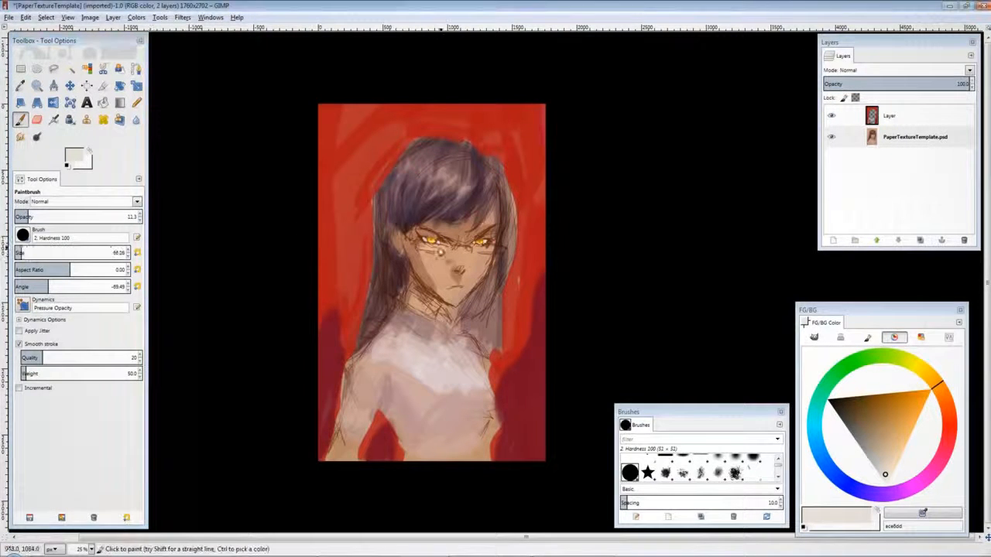
Step: Draw white glasses frames over the eyes with a thin hard brush at 100 opacity
{"action": "left_click_drag", "start_coordinate": [108, 217], "coordinate": [145, 218]}
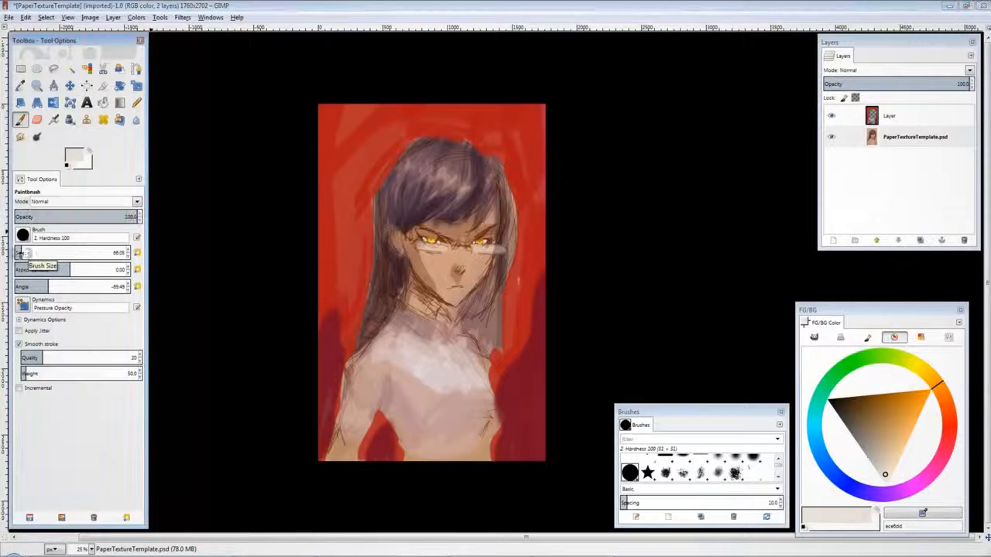
{"action": "left_click", "coordinate": [19, 252]}
{"action": "left_click", "coordinate": [889, 480]}
{"action": "left_click_drag", "start_coordinate": [431, 248], "coordinate": [424, 238]}
{"action": "key", "text": "bracketleft"}
{"action": "key", "text": "bracketleft"}
{"action": "key", "text": "bracketleft"}
{"action": "key", "text": "bracketleft"}
{"action": "key", "text": "bracketleft"}
{"action": "key", "text": "bracketleft"}
{"action": "key", "text": "bracketleft"}
{"action": "key", "text": "bracketleft"}
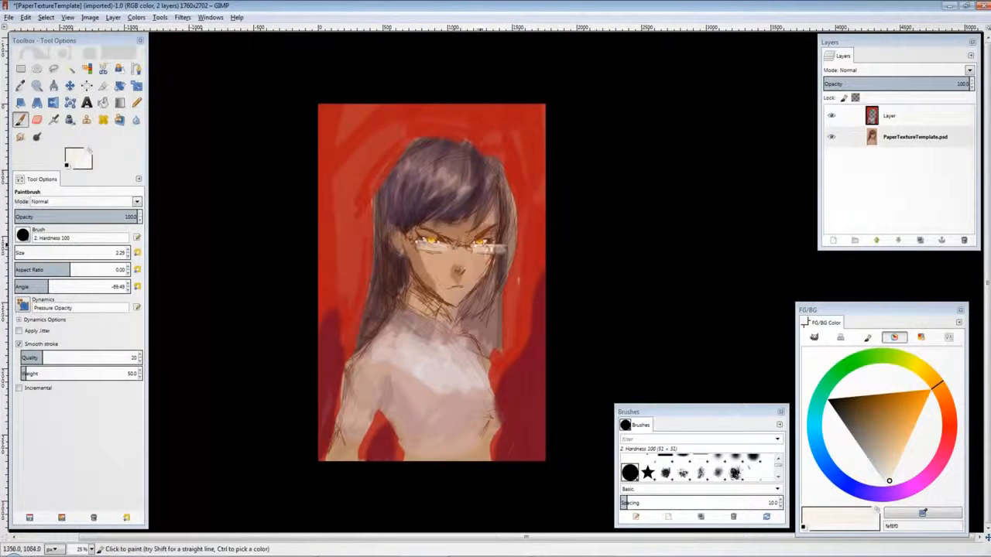
{"action": "left_click", "coordinate": [21, 253]}
{"action": "left_click_drag", "start_coordinate": [60, 216], "coordinate": [30, 216]}
{"action": "mouse_move", "coordinate": [889, 464]}
{"action": "left_mouse_down"}
{"action": "mouse_move", "coordinate": [889, 449]}
{"action": "mouse_move", "coordinate": [869, 441]}
{"action": "left_mouse_up"}
{"action": "left_click_drag", "start_coordinate": [492, 246], "coordinate": [504, 241]}
{"action": "left_click", "coordinate": [21, 252]}
{"action": "left_click_drag", "start_coordinate": [419, 252], "coordinate": [469, 245]}
Step: Enable Sample merged, sample a shirt colour from the image and paint the collar at 90 opacity
{"action": "left_click", "coordinate": [842, 408]}
{"action": "left_click", "coordinate": [39, 216]}
{"action": "left_click", "coordinate": [125, 217]}
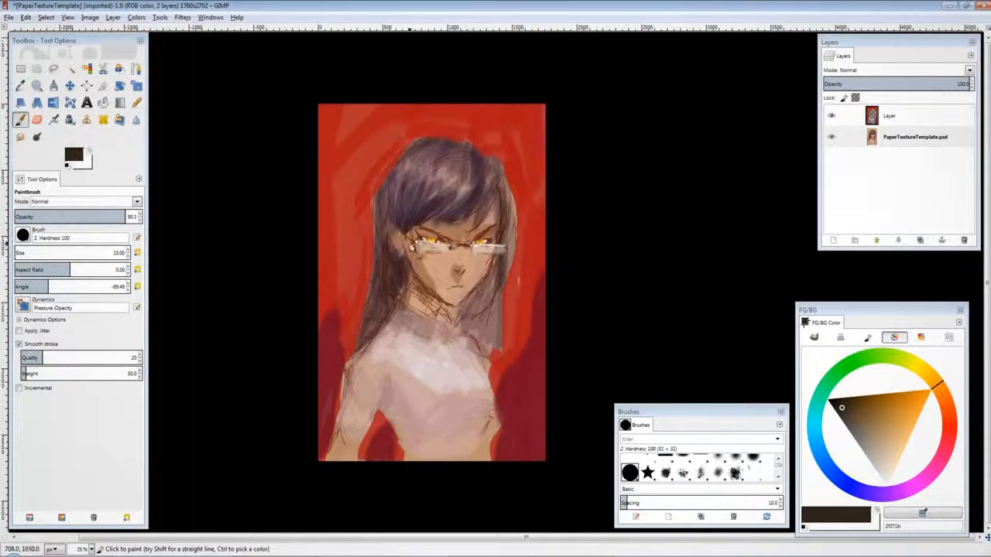
{"action": "left_click", "coordinate": [425, 326], "text": "ctrl"}
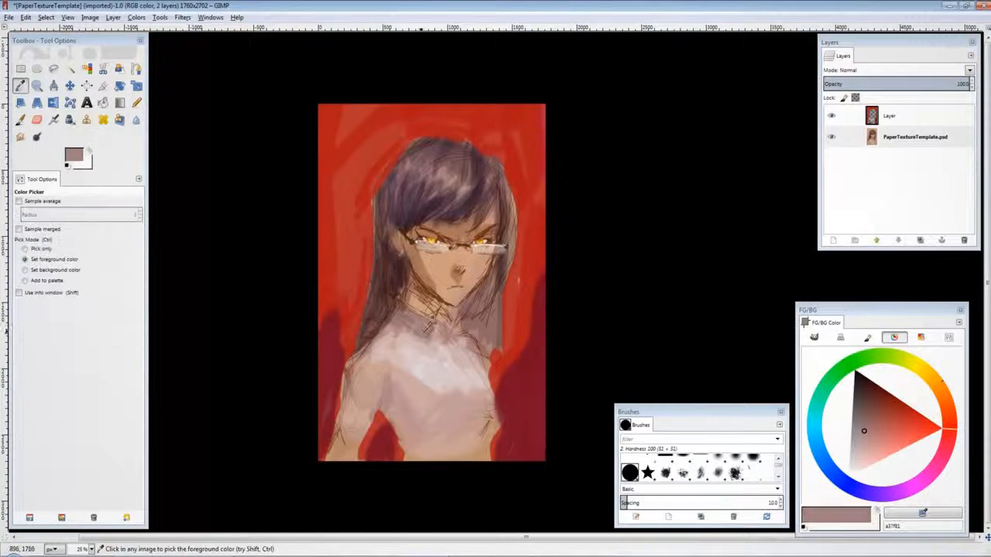
{"action": "left_click", "coordinate": [20, 229]}
{"action": "left_click", "coordinate": [427, 371]}
{"action": "left_click", "coordinate": [426, 326]}
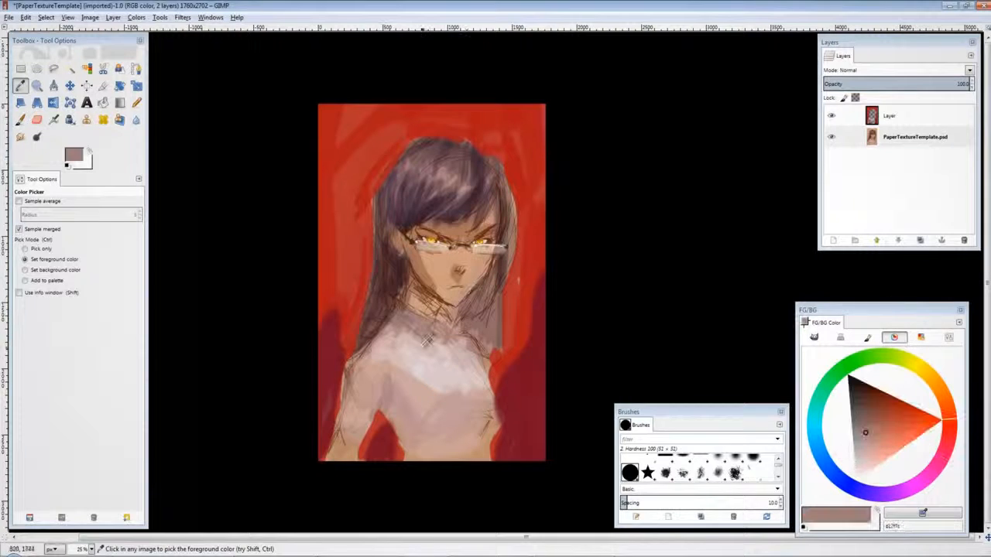
{"action": "key", "text": "p"}
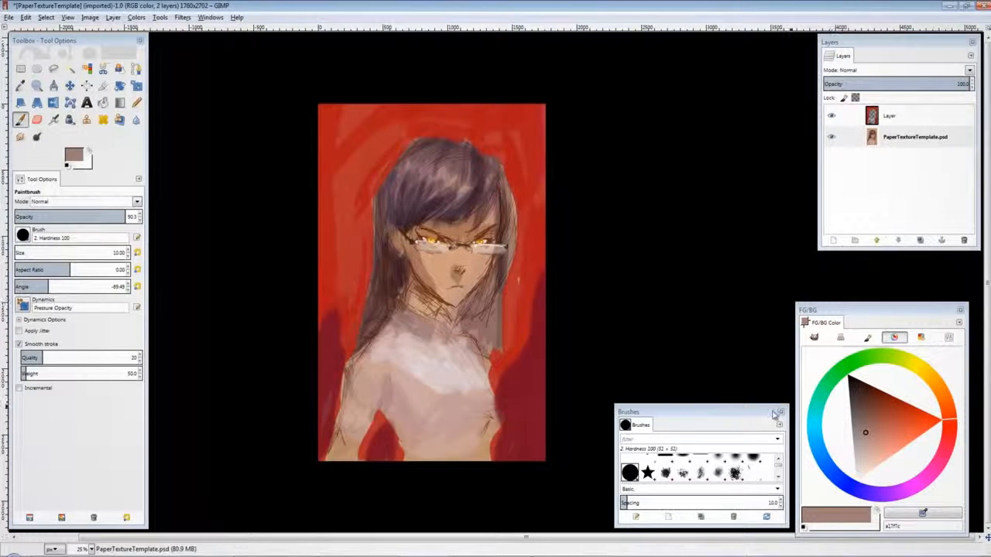
{"action": "left_click", "coordinate": [402, 309], "text": "ctrl"}
{"action": "left_click_drag", "start_coordinate": [395, 322], "coordinate": [437, 339]}
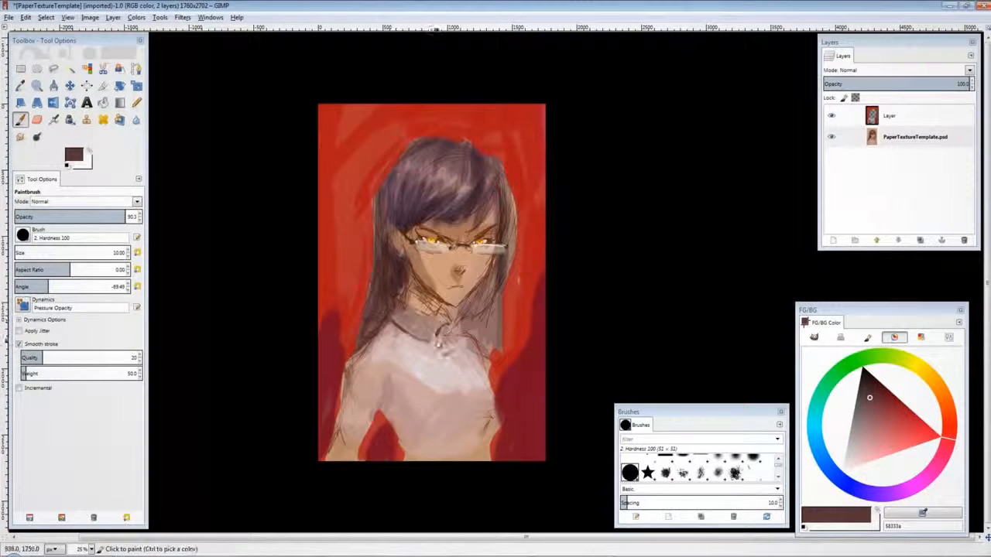
Step: Refine the collar lines and shade beside the face with sampled dark colours
{"action": "left_click", "coordinate": [430, 357], "text": "ctrl"}
{"action": "mouse_move", "coordinate": [405, 308]}
{"action": "left_mouse_down"}
{"action": "mouse_move", "coordinate": [448, 325]}
{"action": "mouse_move", "coordinate": [398, 324]}
{"action": "mouse_move", "coordinate": [460, 344]}
{"action": "left_mouse_up"}
{"action": "left_click", "coordinate": [453, 377], "text": "ctrl"}
{"action": "left_click", "coordinate": [439, 355], "text": "ctrl"}
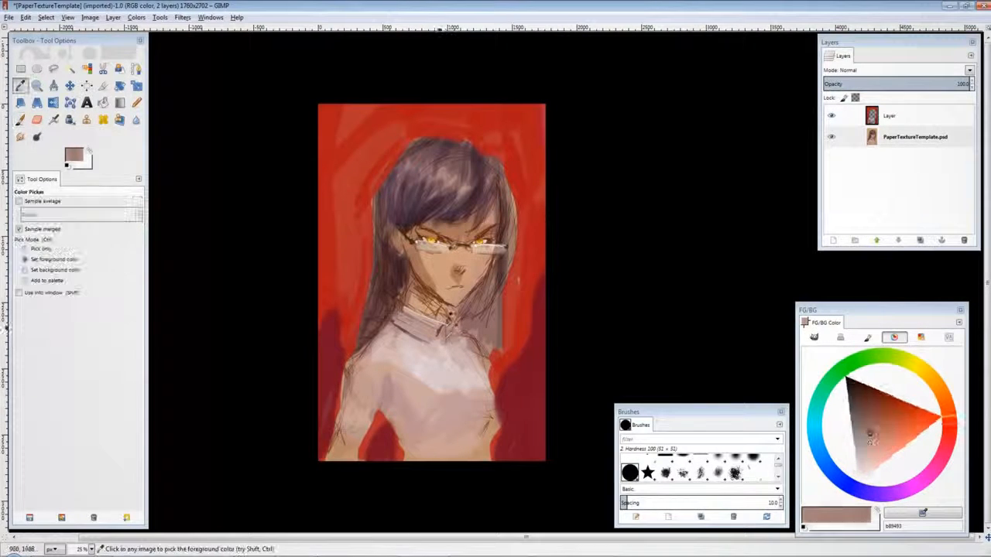
{"action": "left_click", "coordinate": [463, 355], "text": "ctrl"}
{"action": "left_click", "coordinate": [400, 269], "text": "ctrl"}
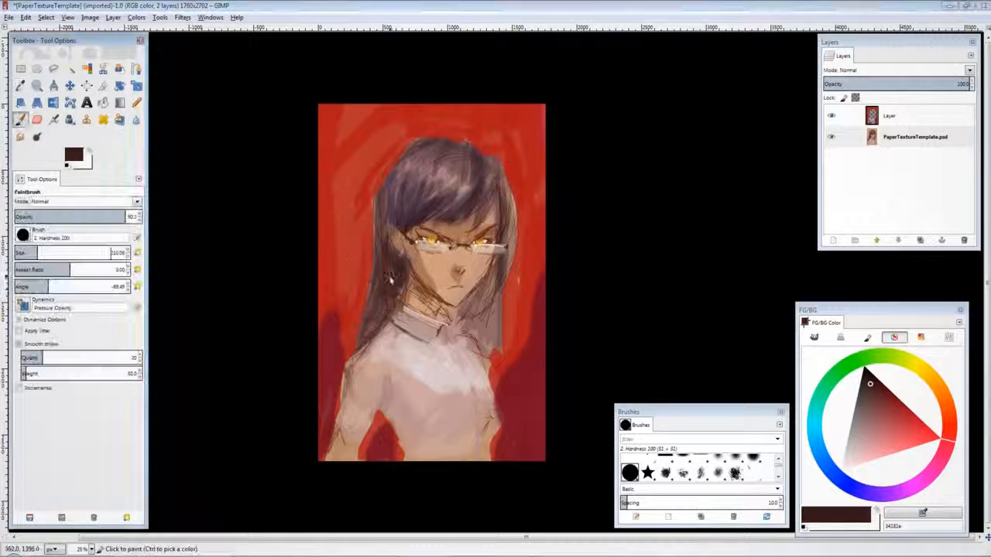
{"action": "left_click", "coordinate": [30, 252]}
{"action": "left_click_drag", "start_coordinate": [395, 258], "coordinate": [393, 276]}
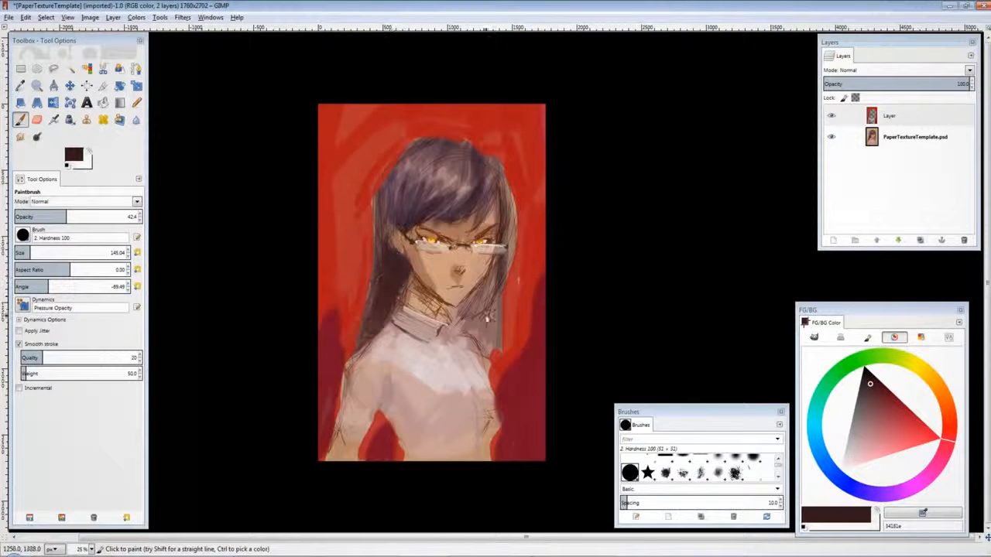
Step: Paint dark strokes down the hair on the right side at size 76.34 and 42.4 opacity
{"action": "left_click_drag", "start_coordinate": [487, 318], "coordinate": [469, 316]}
{"action": "left_click", "coordinate": [23, 252]}
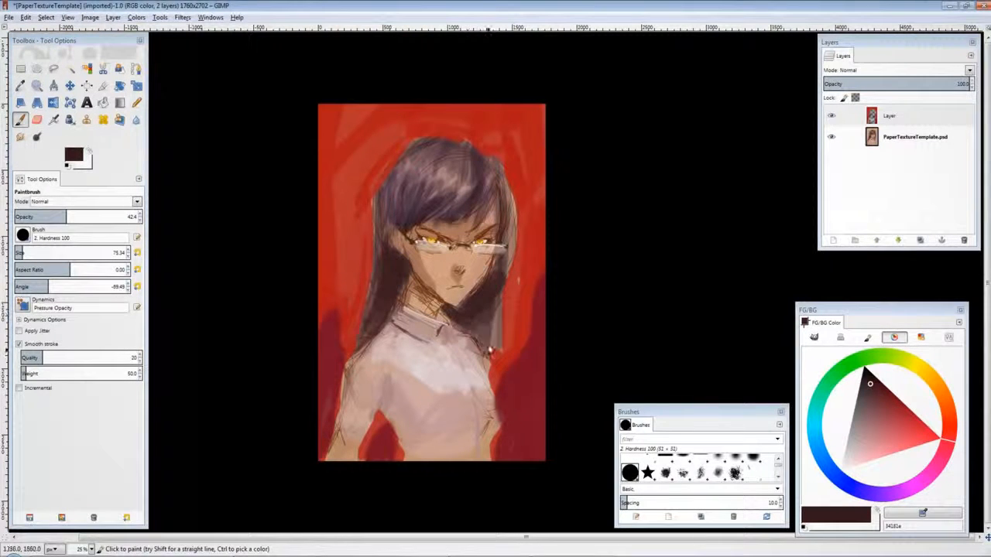
{"action": "left_click_drag", "start_coordinate": [496, 278], "coordinate": [501, 376]}
{"action": "left_click_drag", "start_coordinate": [505, 273], "coordinate": [526, 365]}
{"action": "left_click_drag", "start_coordinate": [508, 213], "coordinate": [503, 288]}
{"action": "left_click", "coordinate": [493, 254], "text": "ctrl"}
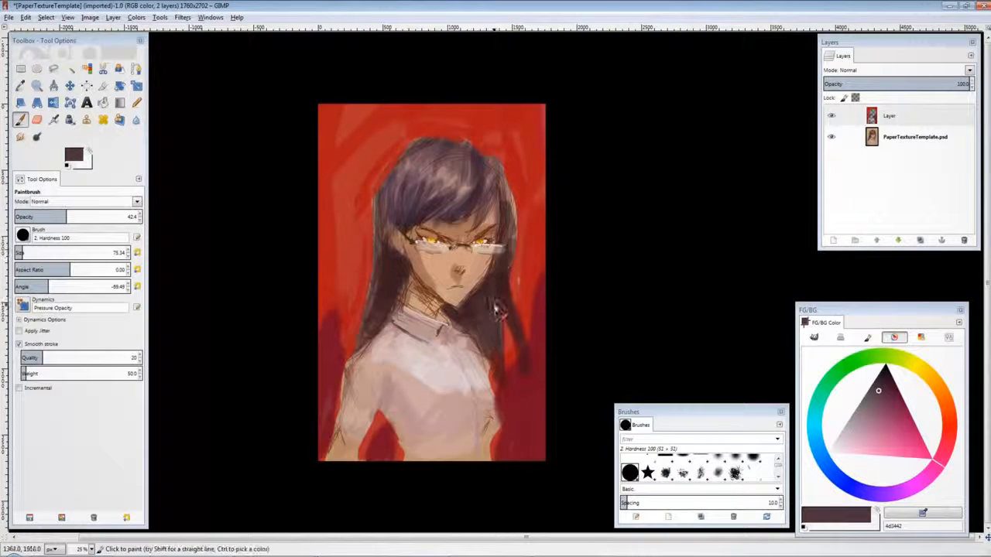
Step: Paint dark hair strokes on the crown and add a small accent at the hair's left side
{"action": "left_click", "coordinate": [433, 164], "text": "ctrl"}
{"action": "mouse_move", "coordinate": [436, 175]}
{"action": "left_mouse_down"}
{"action": "mouse_move", "coordinate": [452, 159]}
{"action": "mouse_move", "coordinate": [433, 186]}
{"action": "mouse_move", "coordinate": [442, 189]}
{"action": "left_mouse_up"}
{"action": "left_click", "coordinate": [419, 202], "text": "ctrl"}
{"action": "left_click", "coordinate": [413, 217], "text": "ctrl"}
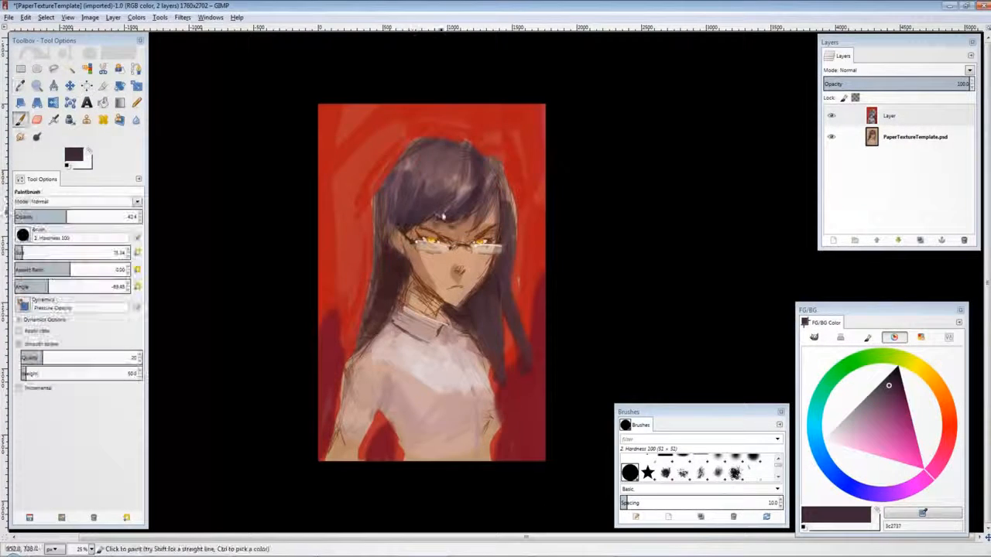
{"action": "left_click", "coordinate": [466, 345], "text": "ctrl"}
{"action": "left_click", "coordinate": [19, 250]}
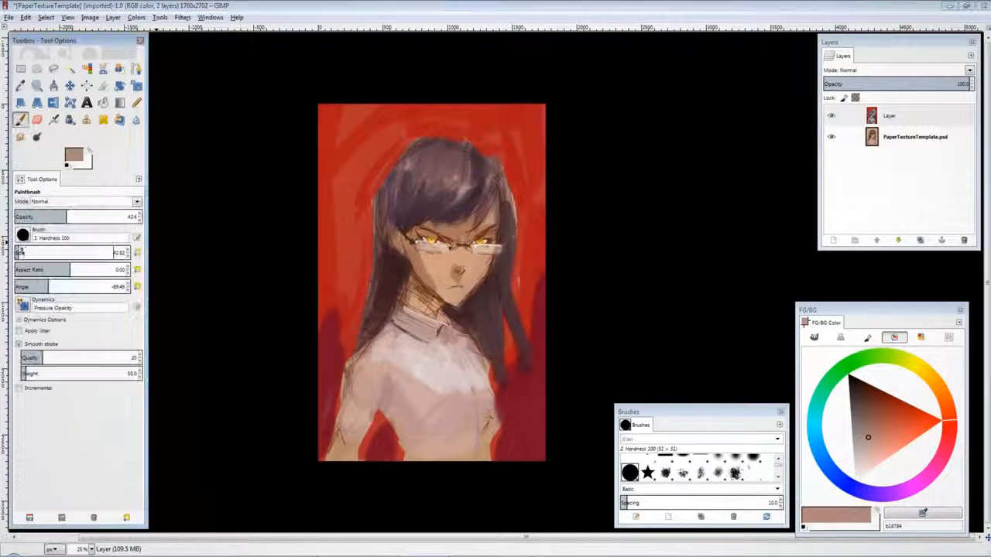
{"action": "left_click", "coordinate": [388, 181], "text": "ctrl"}
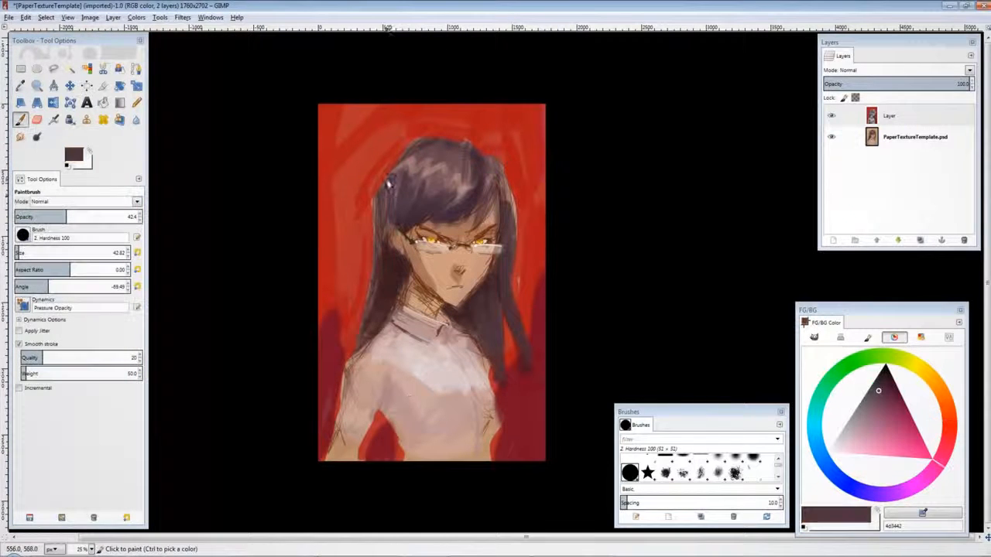
Step: Shade the neck and shirt front with skin and light shirt tones sampled from the image
{"action": "left_click", "coordinate": [425, 270], "text": "ctrl"}
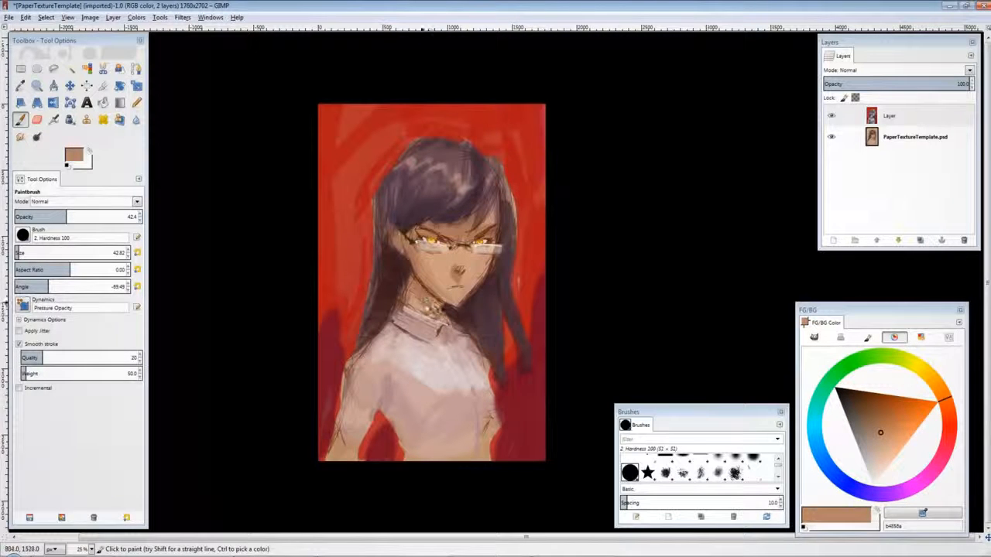
{"action": "left_click", "coordinate": [443, 326], "text": "ctrl"}
{"action": "left_click_drag", "start_coordinate": [443, 311], "coordinate": [461, 328]}
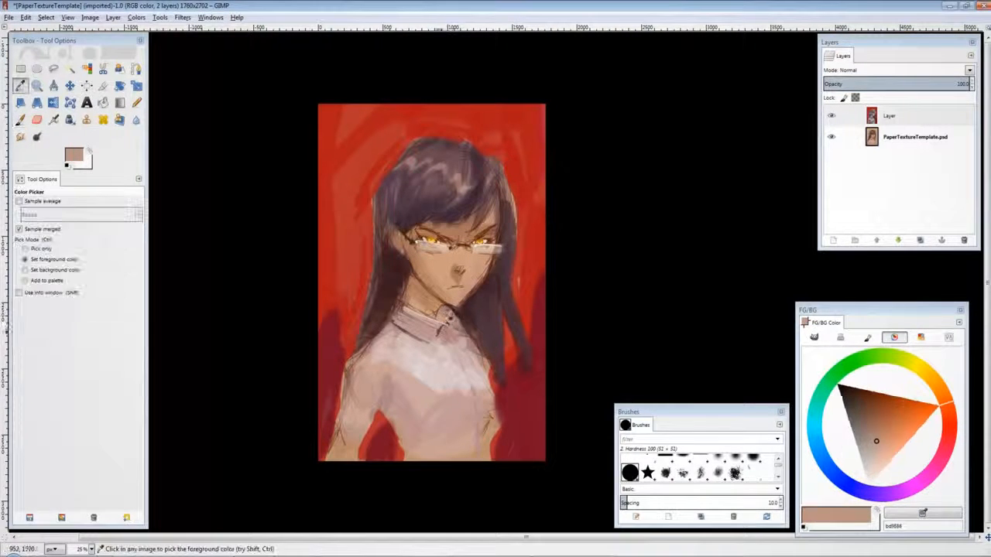
{"action": "left_click", "coordinate": [451, 301], "text": "ctrl"}
{"action": "left_click", "coordinate": [496, 385], "text": "ctrl"}
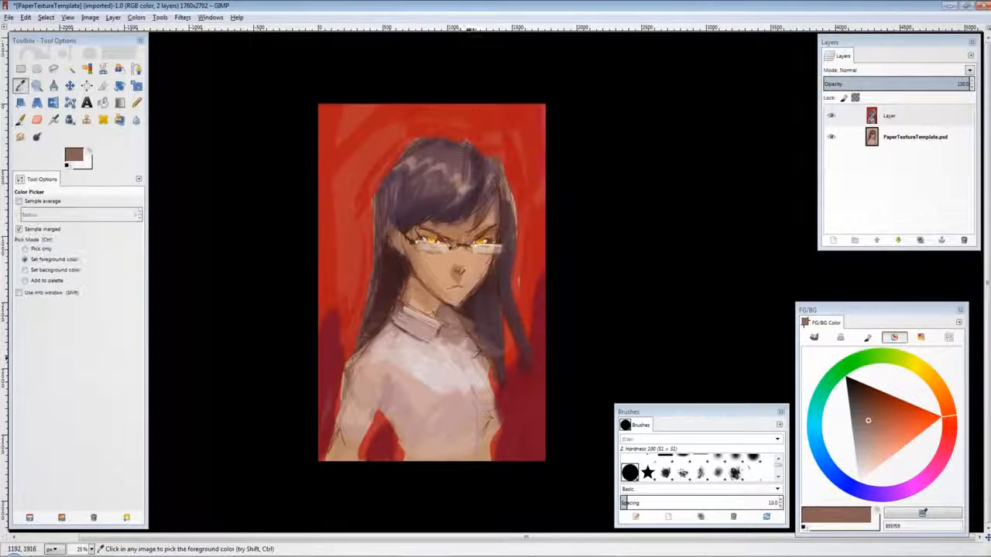
{"action": "left_click_drag", "start_coordinate": [500, 401], "coordinate": [501, 429]}
{"action": "left_click", "coordinate": [420, 395], "text": "ctrl"}
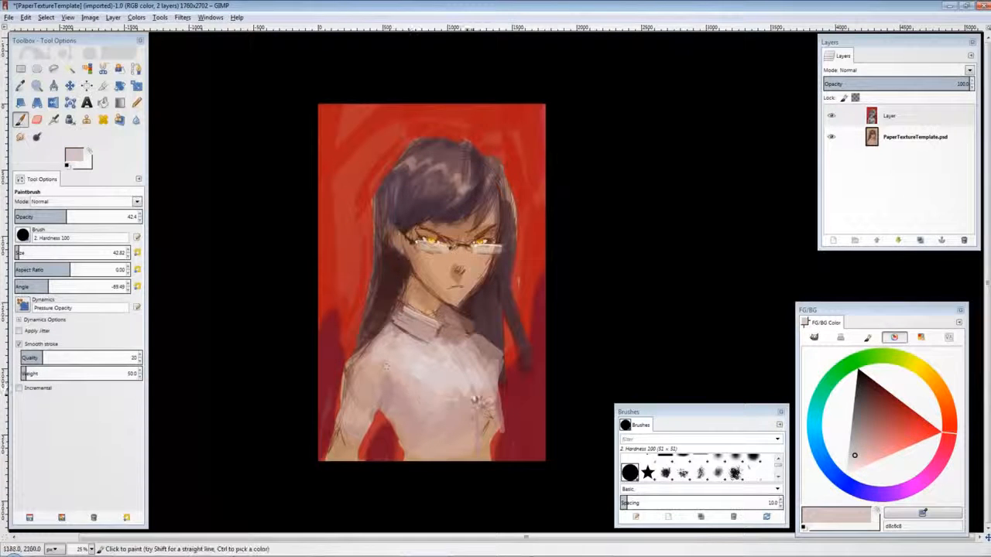
{"action": "mouse_move", "coordinate": [473, 399]}
{"action": "left_mouse_down"}
{"action": "mouse_move", "coordinate": [509, 406]}
{"action": "mouse_move", "coordinate": [515, 418]}
{"action": "left_mouse_up"}
{"action": "left_click", "coordinate": [488, 442], "text": "ctrl"}
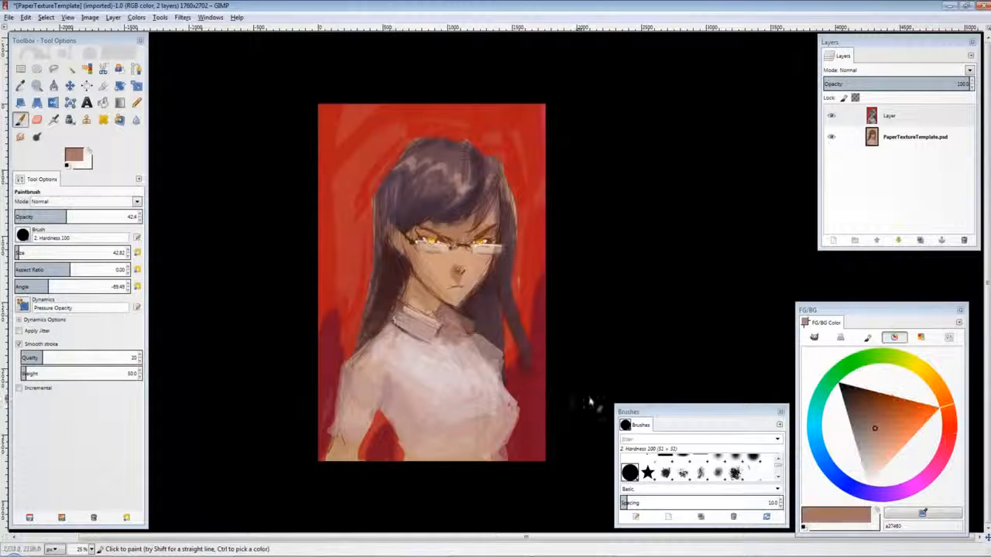
Step: Darken the hair over the left shoulder and shade beneath the collar with sampled dark tones
{"action": "left_click", "coordinate": [513, 347], "text": "ctrl"}
{"action": "left_click", "coordinate": [501, 353], "text": "ctrl"}
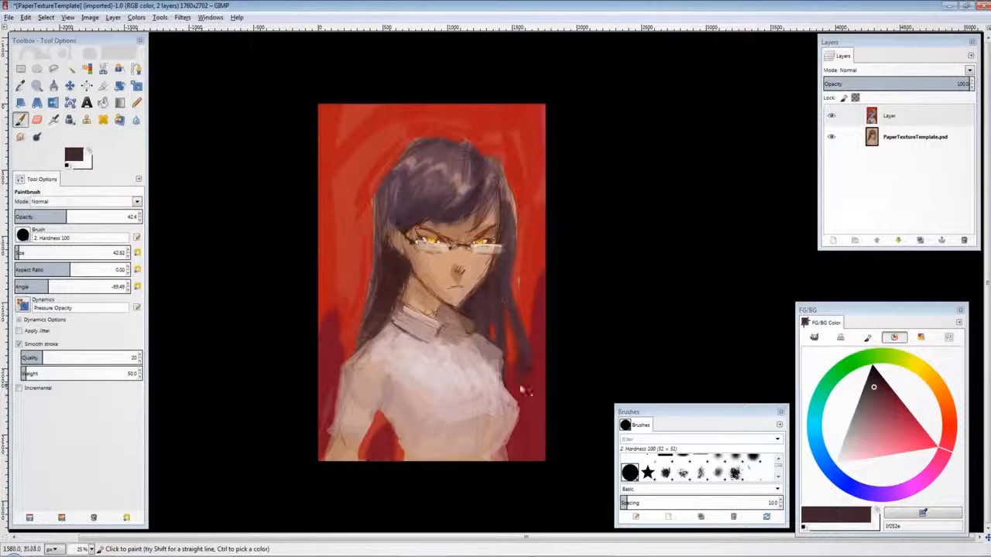
{"action": "left_click", "coordinate": [376, 285], "text": "ctrl"}
{"action": "left_click_drag", "start_coordinate": [372, 290], "coordinate": [331, 341]}
{"action": "left_click", "coordinate": [384, 269], "text": "ctrl"}
{"action": "left_click", "coordinate": [380, 270], "text": "ctrl"}
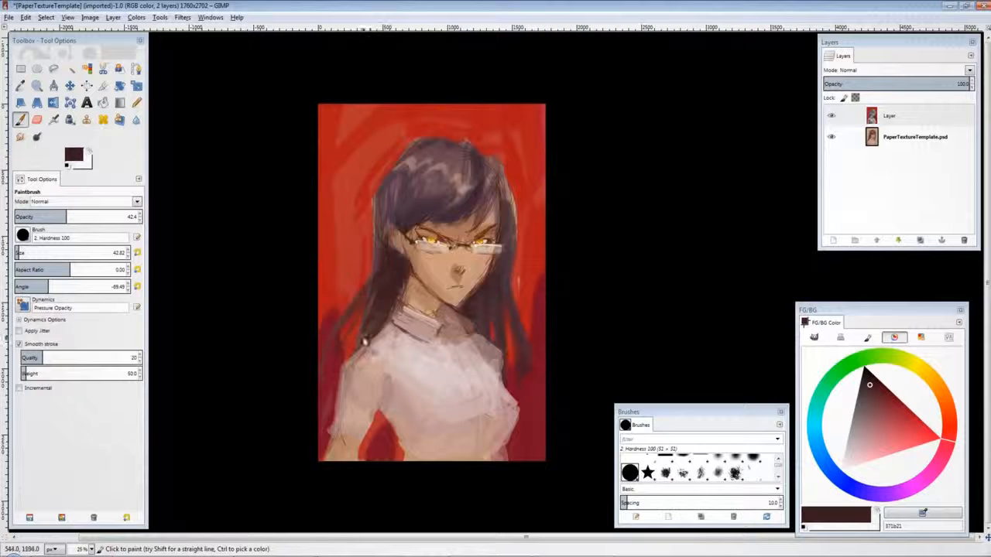
{"action": "mouse_move", "coordinate": [446, 330]}
{"action": "left_mouse_down"}
{"action": "mouse_move", "coordinate": [463, 351]}
{"action": "mouse_move", "coordinate": [424, 351]}
{"action": "mouse_move", "coordinate": [419, 338]}
{"action": "left_mouse_up"}
{"action": "left_click", "coordinate": [454, 340], "text": "ctrl"}
{"action": "left_click", "coordinate": [416, 353], "text": "ctrl"}
{"action": "left_click", "coordinate": [414, 327], "text": "ctrl"}
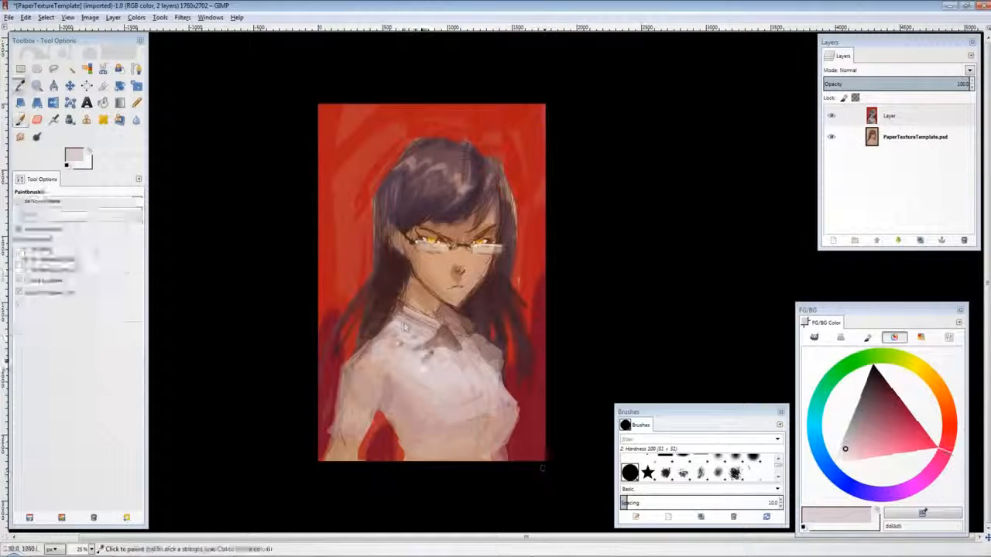
Step: Sample shirt and red background tones and paint red edge light along the shirt's right side and collar
{"action": "left_click", "coordinate": [468, 348], "text": "ctrl"}
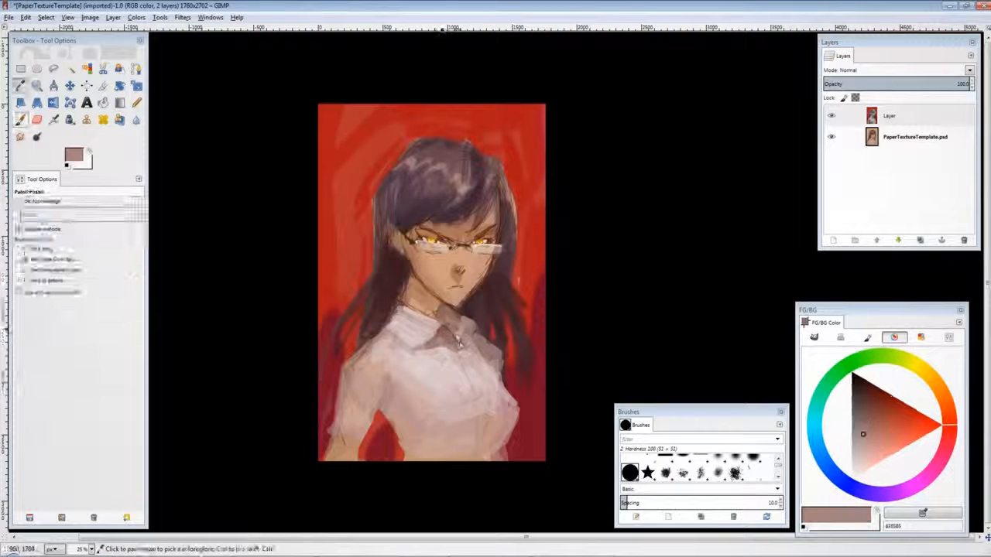
{"action": "left_click", "coordinate": [461, 323], "text": "ctrl"}
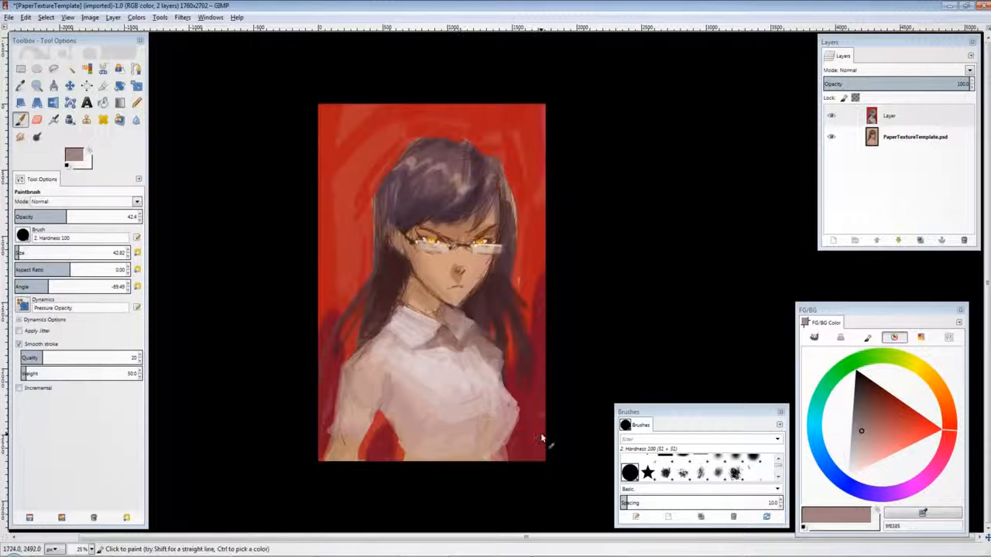
{"action": "left_click", "coordinate": [393, 316], "text": "ctrl"}
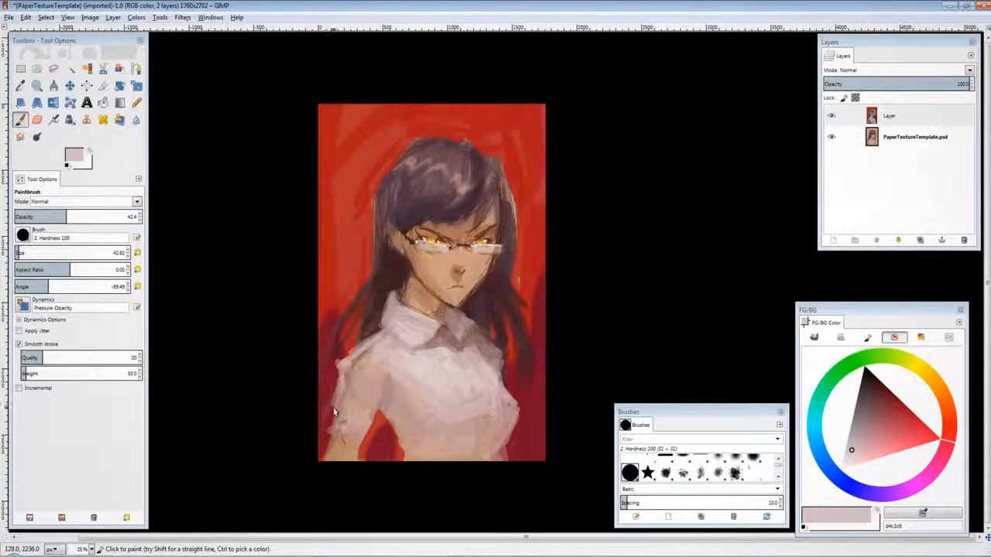
{"action": "left_click", "coordinate": [541, 400], "text": "ctrl"}
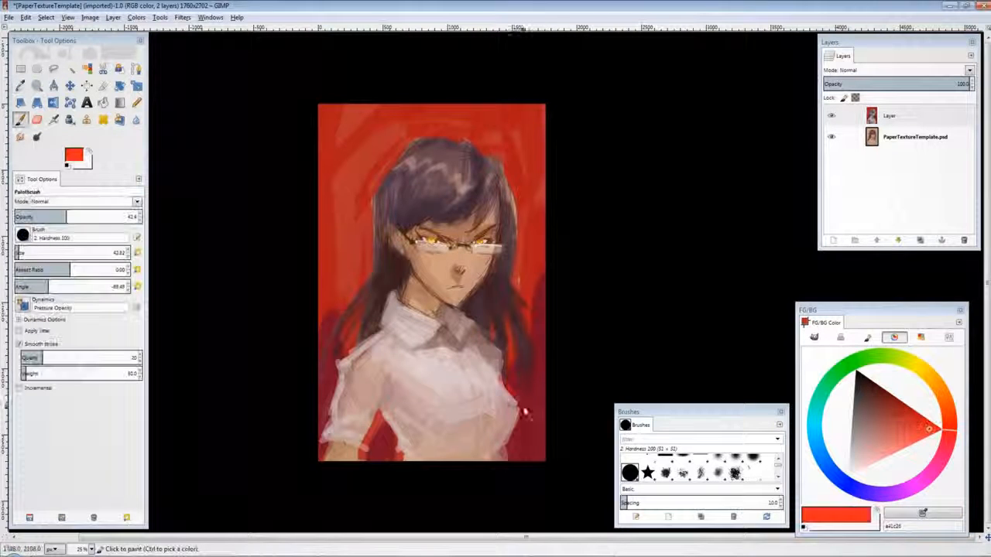
{"action": "left_click_drag", "start_coordinate": [507, 437], "coordinate": [520, 394]}
{"action": "left_click", "coordinate": [492, 312], "text": "ctrl"}
{"action": "left_click_drag", "start_coordinate": [475, 313], "coordinate": [502, 353]}
Step: Switch to the 2. Hardness 075 brush, pick a salmon tone and blush the left cheek
{"action": "left_click", "coordinate": [944, 401]}
{"action": "left_click_drag", "start_coordinate": [907, 406], "coordinate": [886, 439]}
{"action": "left_click", "coordinate": [814, 336]}
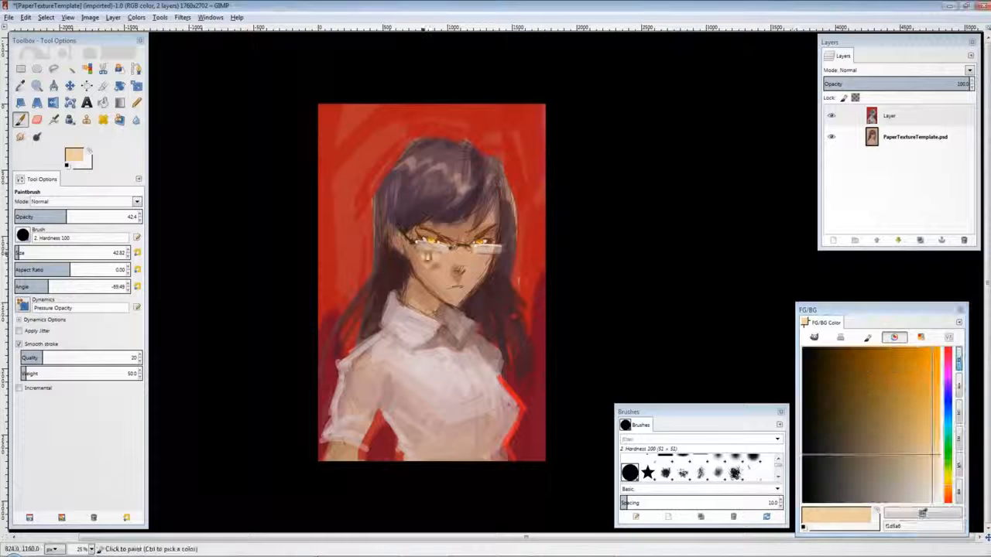
{"action": "left_click", "coordinate": [752, 463]}
{"action": "left_click", "coordinate": [894, 337]}
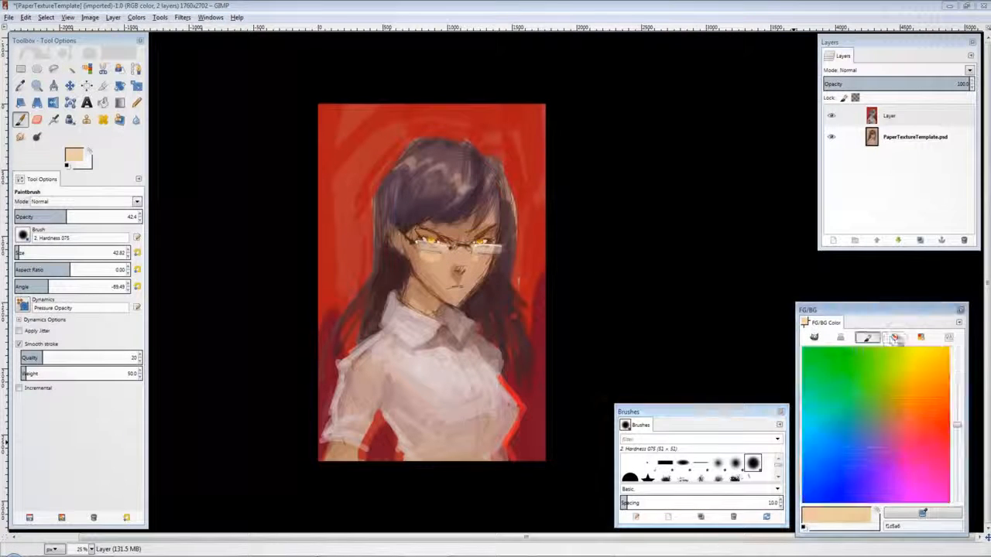
{"action": "left_click", "coordinate": [879, 456]}
{"action": "left_click_drag", "start_coordinate": [879, 456], "coordinate": [890, 436]}
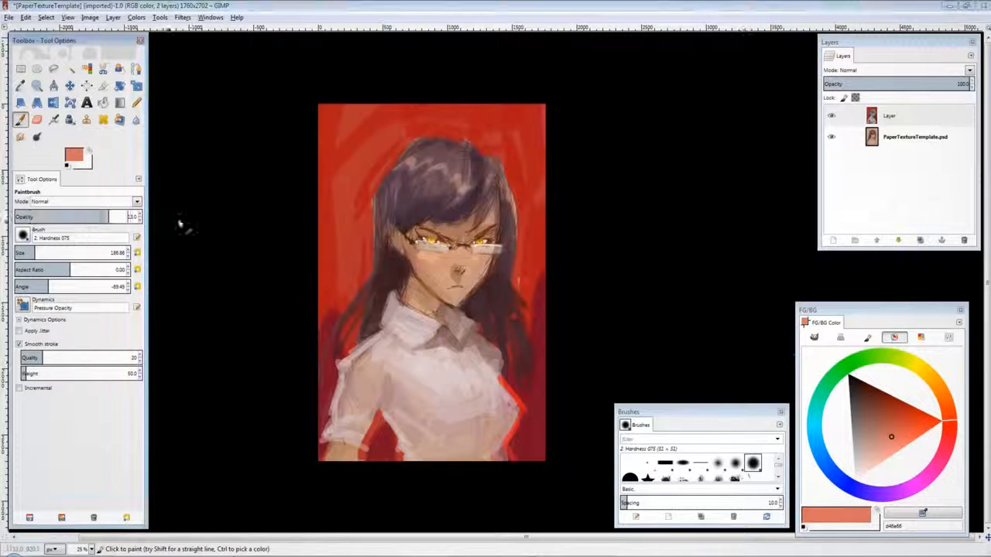
{"action": "left_click", "coordinate": [451, 259], "text": "ctrl"}
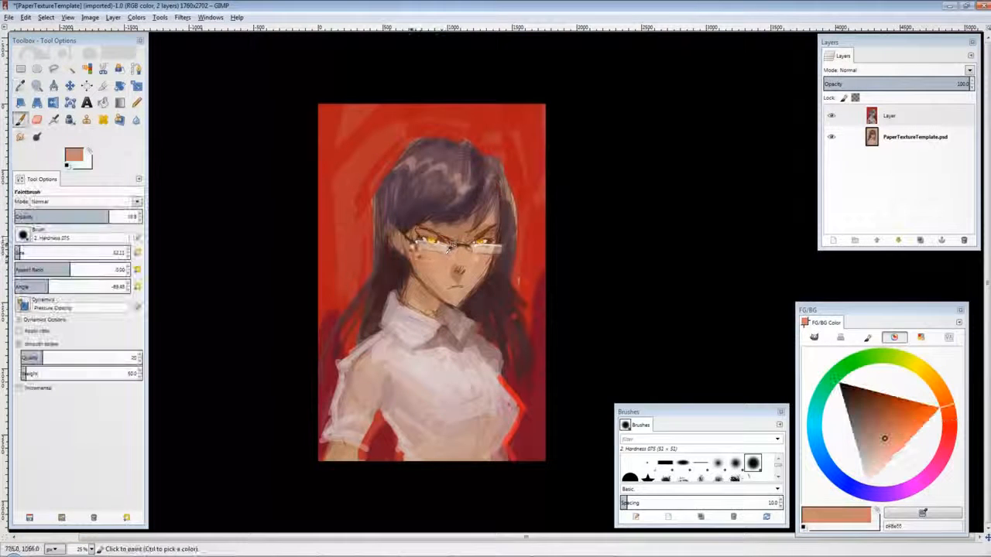
Step: Pick a pale peach colour, set the brush size to 3, and highlight the nose
{"action": "left_click", "coordinate": [880, 469]}
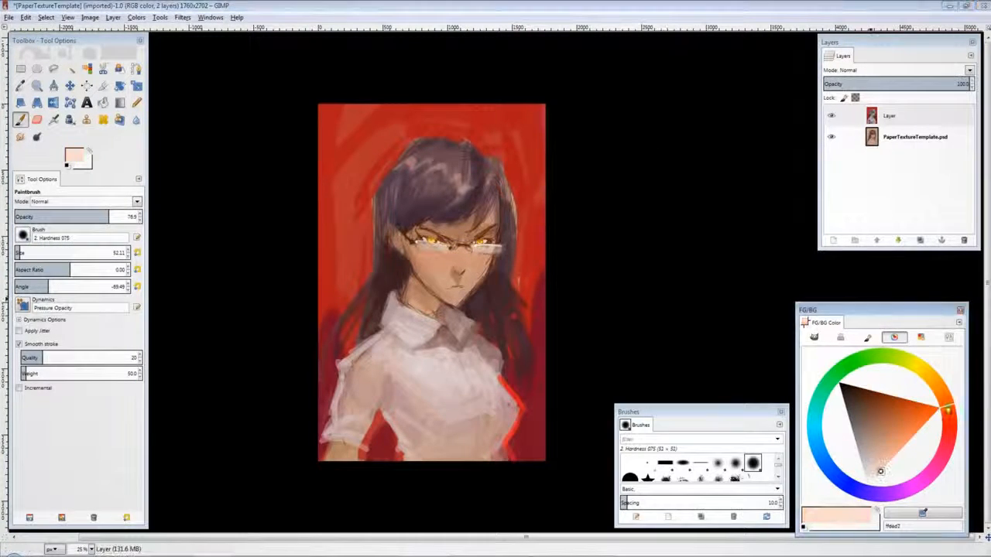
{"action": "left_click", "coordinate": [942, 393]}
{"action": "left_click", "coordinate": [128, 257]}
{"action": "left_click", "coordinate": [458, 269]}
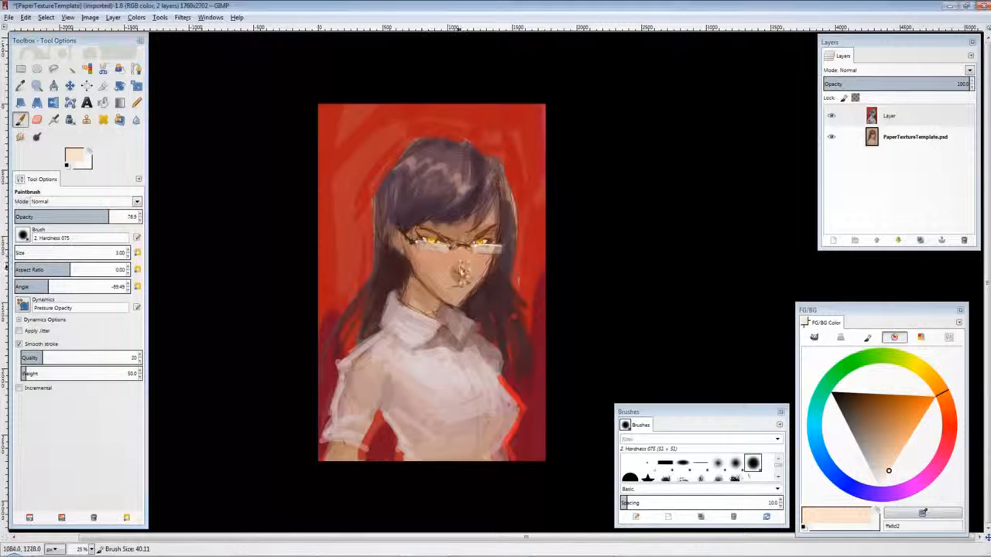
Step: Dab yellow and then black details into the left eye with the small brush
{"action": "left_click", "coordinate": [882, 481]}
{"action": "left_click", "coordinate": [916, 365]}
{"action": "left_click", "coordinate": [911, 399]}
{"action": "left_click_drag", "start_coordinate": [927, 399], "coordinate": [911, 385]}
{"action": "left_click", "coordinate": [432, 240]}
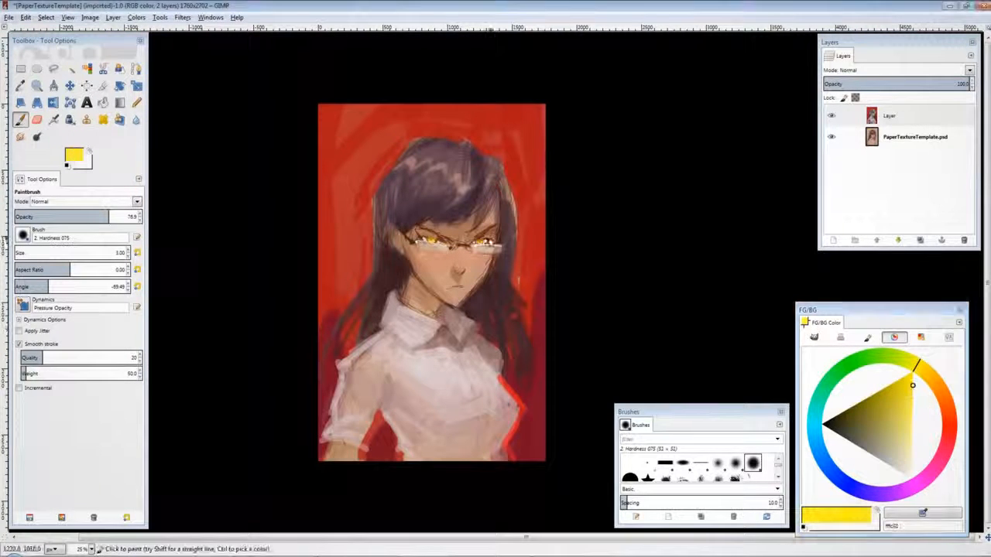
{"action": "left_click", "coordinate": [824, 423]}
{"action": "left_click", "coordinate": [424, 240]}
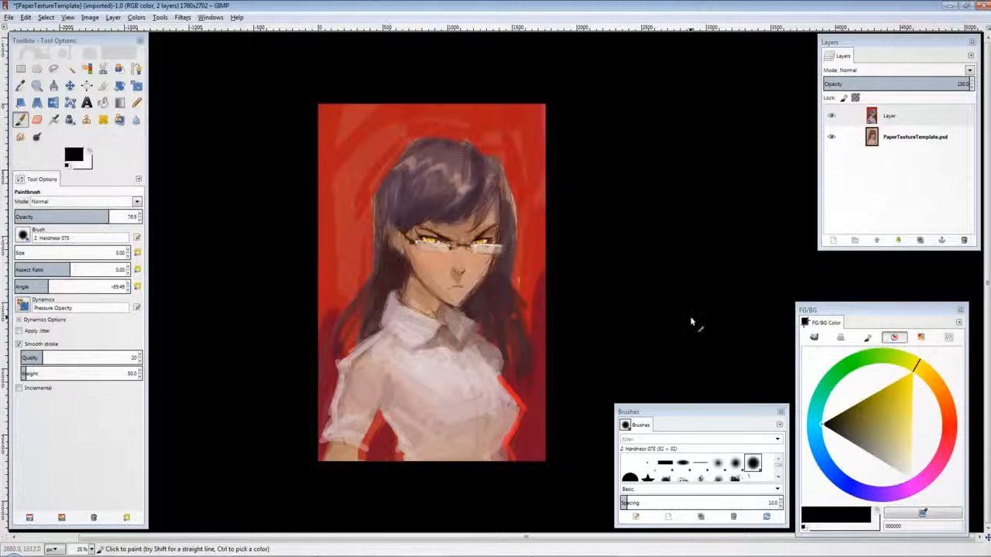
Step: Sample the dark hair colour and paint strokes over the crown and down the hair's left side
{"action": "left_click", "coordinate": [467, 157], "text": "ctrl"}
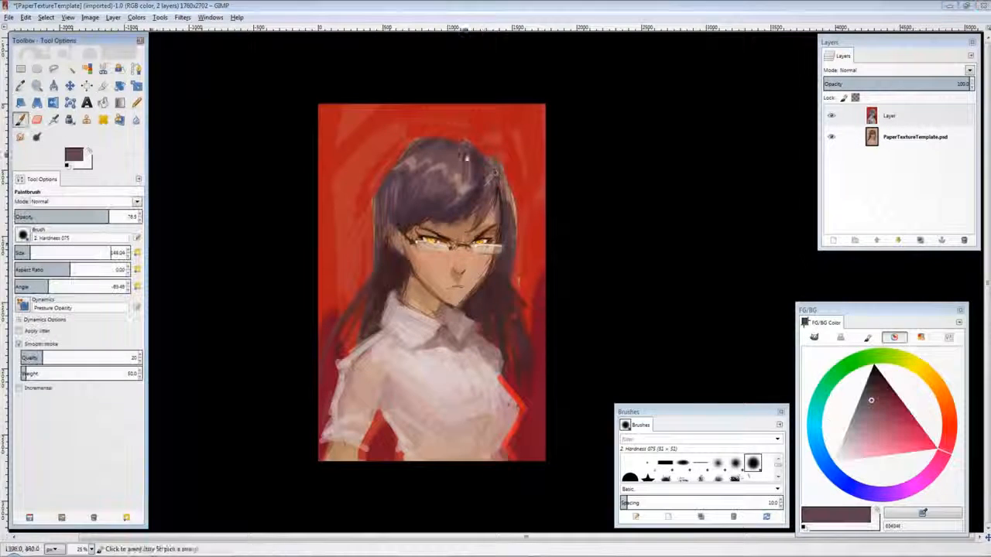
{"action": "left_click", "coordinate": [508, 206], "text": "ctrl"}
{"action": "mouse_move", "coordinate": [420, 141]}
{"action": "left_mouse_down"}
{"action": "mouse_move", "coordinate": [506, 164]}
{"action": "mouse_move", "coordinate": [511, 224]}
{"action": "left_mouse_up"}
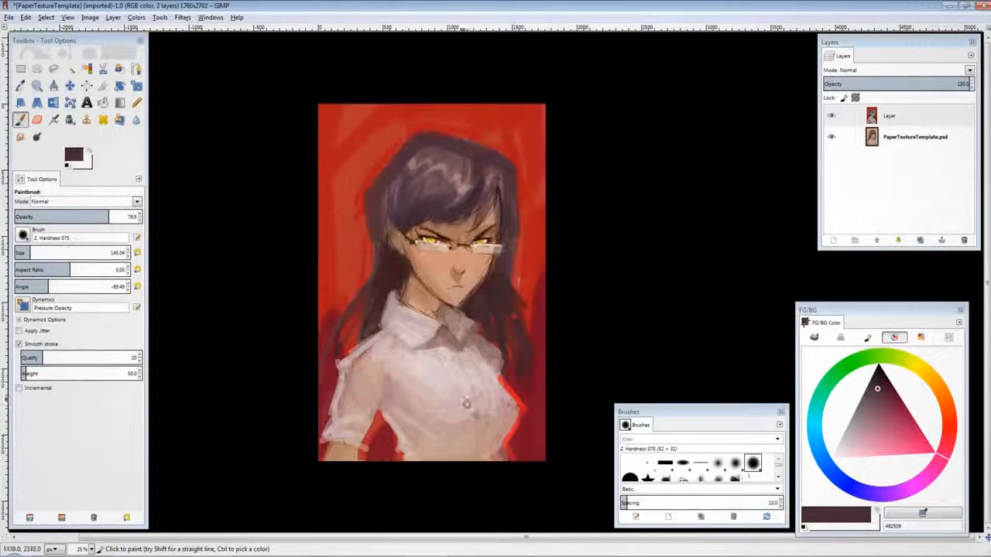
{"action": "left_click", "coordinate": [377, 217], "text": "ctrl"}
{"action": "left_click", "coordinate": [375, 256], "text": "ctrl"}
{"action": "left_click_drag", "start_coordinate": [379, 270], "coordinate": [363, 296]}
Step: Select the PaperTextureTemplate layer, enlarge the brush to about 238, and paint a dark accent on the hair's upper left
{"action": "left_click", "coordinate": [914, 137]}
{"action": "left_click", "coordinate": [410, 194], "text": "ctrl"}
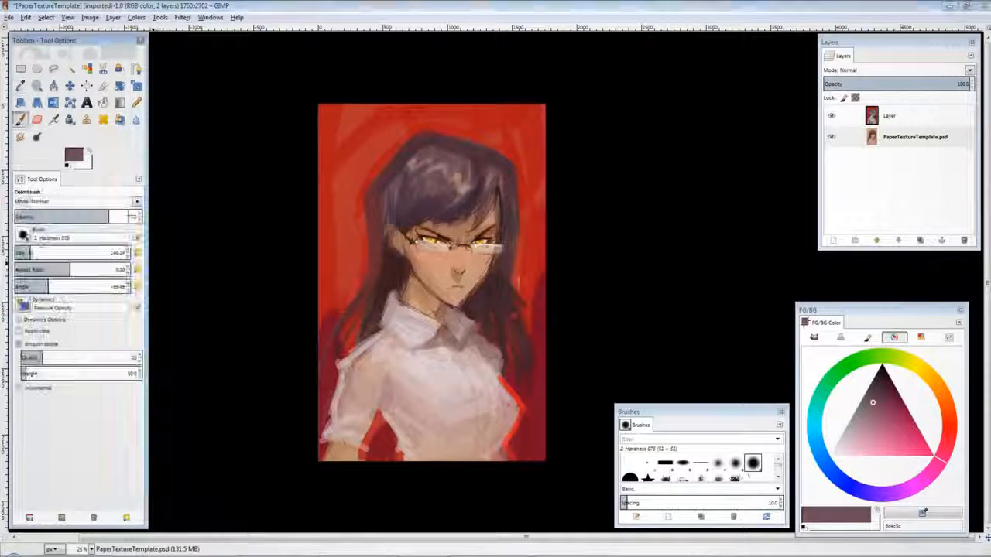
{"action": "left_click", "coordinate": [40, 250]}
{"action": "left_click", "coordinate": [88, 215]}
{"action": "left_click", "coordinate": [381, 217], "text": "ctrl"}
{"action": "left_click_drag", "start_coordinate": [386, 214], "coordinate": [391, 233]}
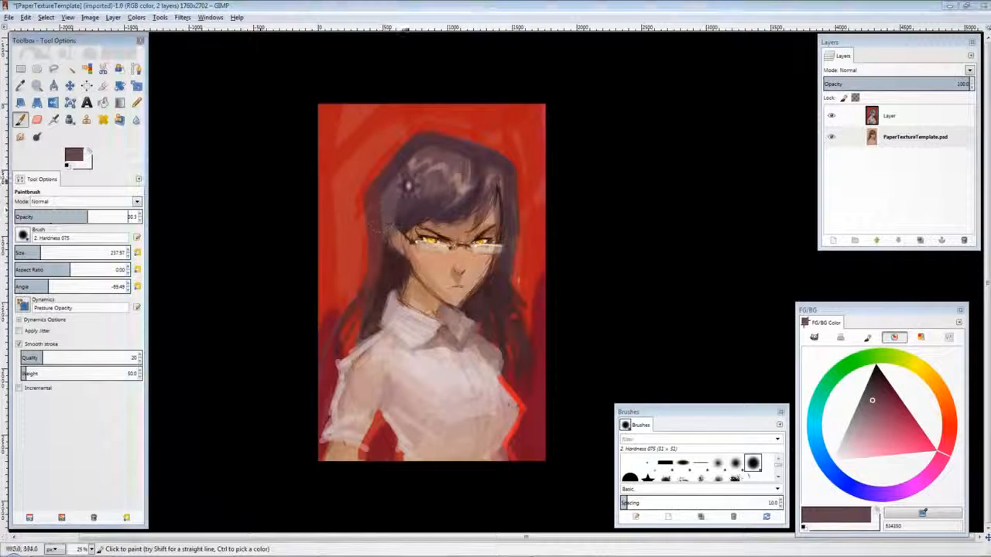
Step: Merge the painting layer down into PaperTextureTemplate.psd
{"action": "left_click", "coordinate": [888, 115]}
{"action": "right_click", "coordinate": [888, 115]}
{"action": "left_click", "coordinate": [847, 166]}
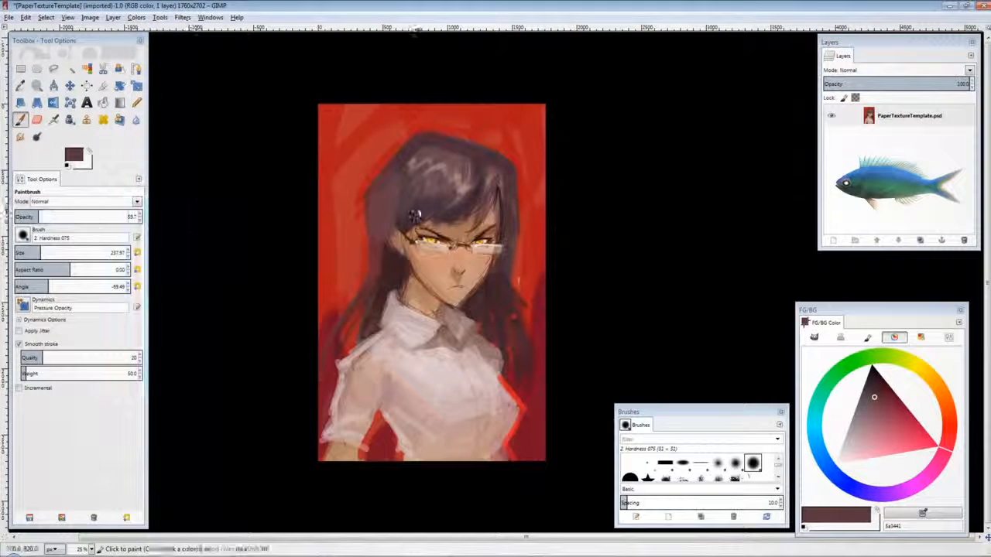
Step: Sample dark and light shirt tones, then soften the hair's left side and the shirt front
{"action": "left_click", "coordinate": [416, 215], "text": "ctrl"}
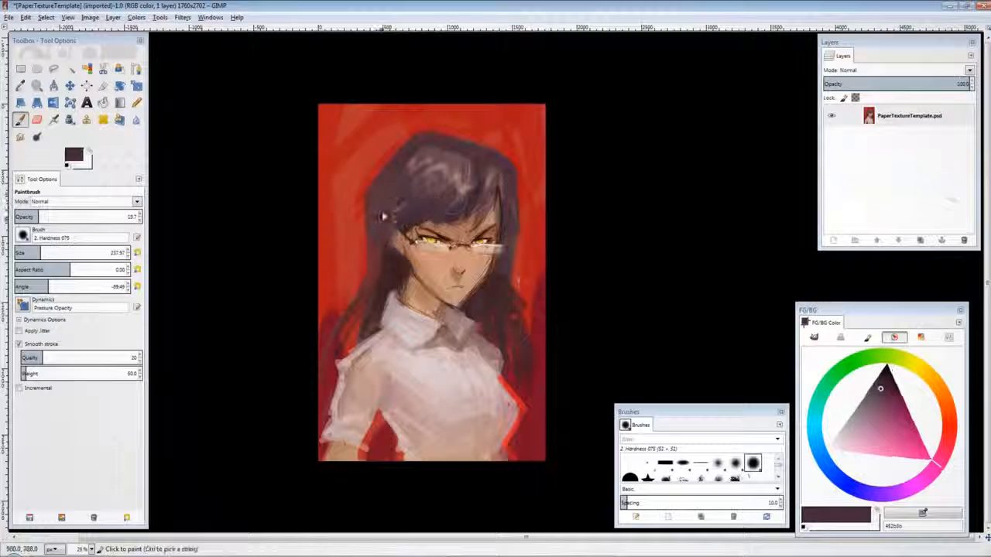
{"action": "left_click", "coordinate": [389, 205], "text": "ctrl"}
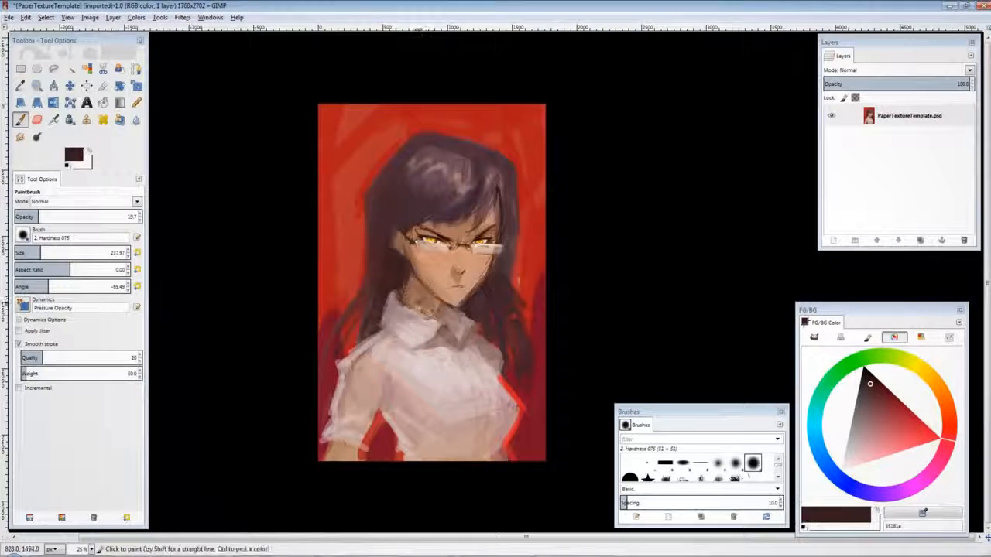
{"action": "left_click", "coordinate": [433, 399], "text": "ctrl"}
{"action": "left_click_drag", "start_coordinate": [445, 387], "coordinate": [414, 410]}
{"action": "mouse_move", "coordinate": [387, 364]}
{"action": "left_mouse_down"}
{"action": "mouse_move", "coordinate": [356, 387]}
{"action": "mouse_move", "coordinate": [418, 414]}
{"action": "left_mouse_up"}
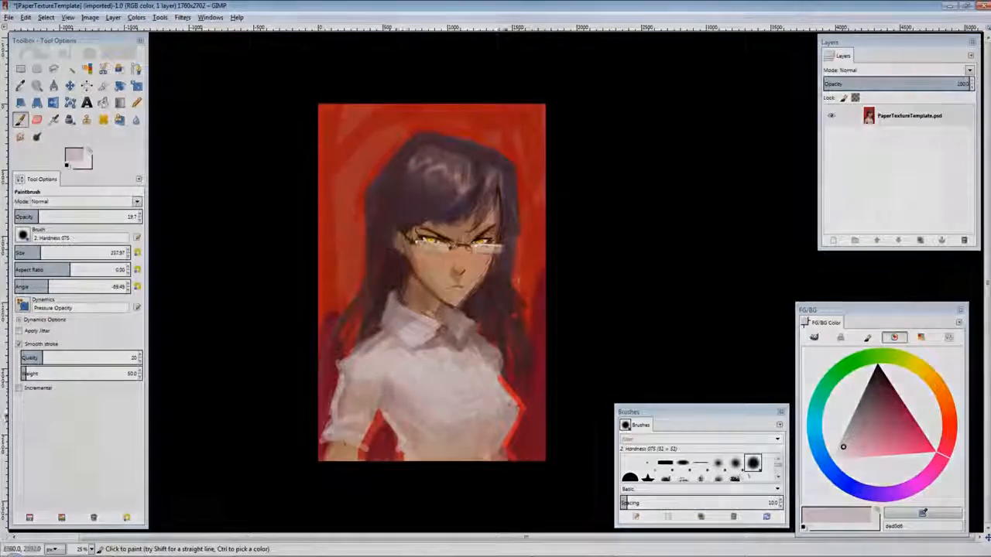